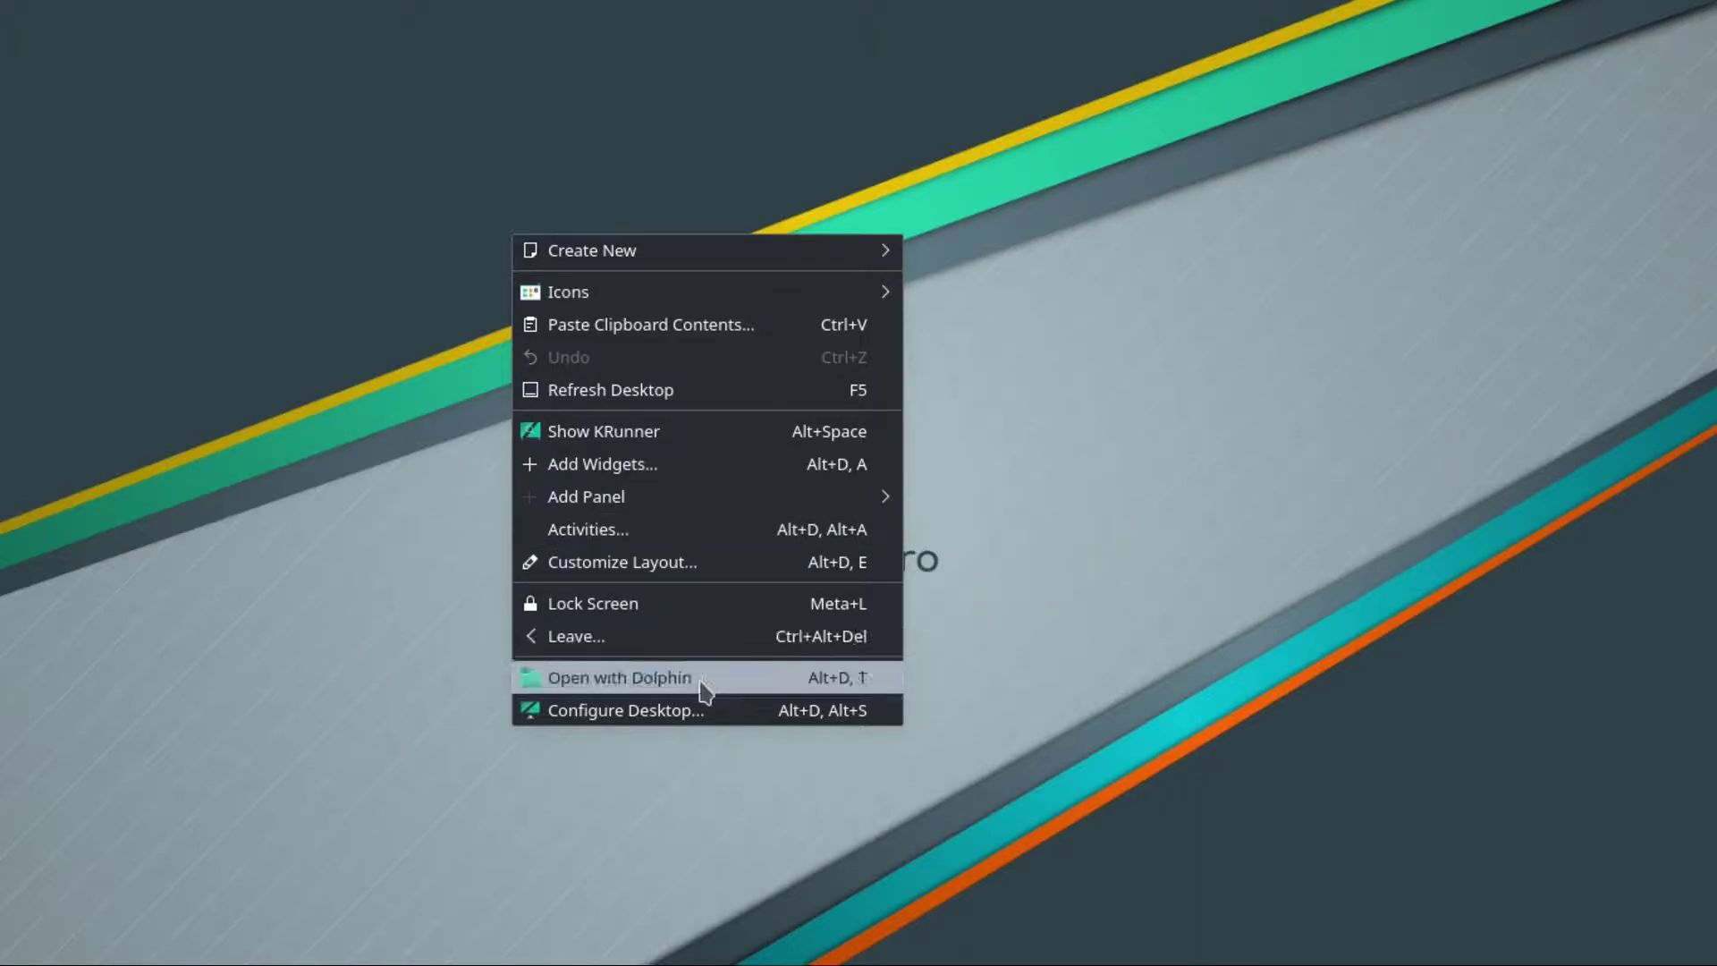
# - Browse the wallpapers in the desktop settings, selecting layan-dark and Breath2, and dismiss the settings
pyautogui.click(663, 711)
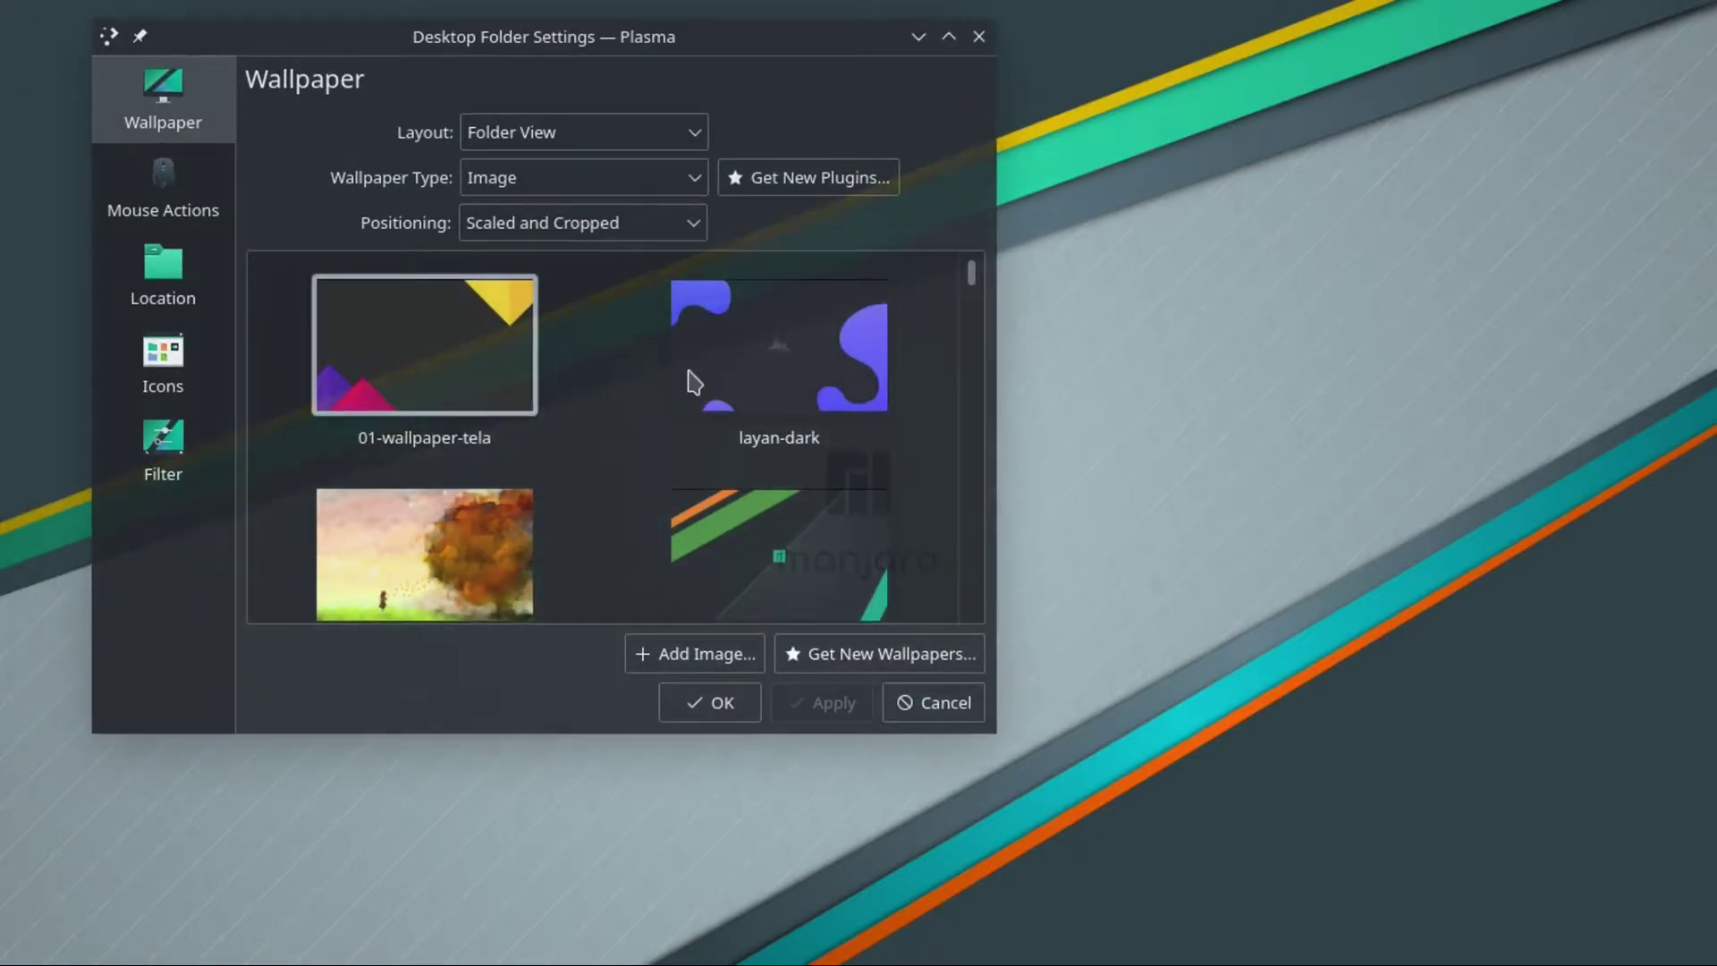
pyautogui.click(691, 380)
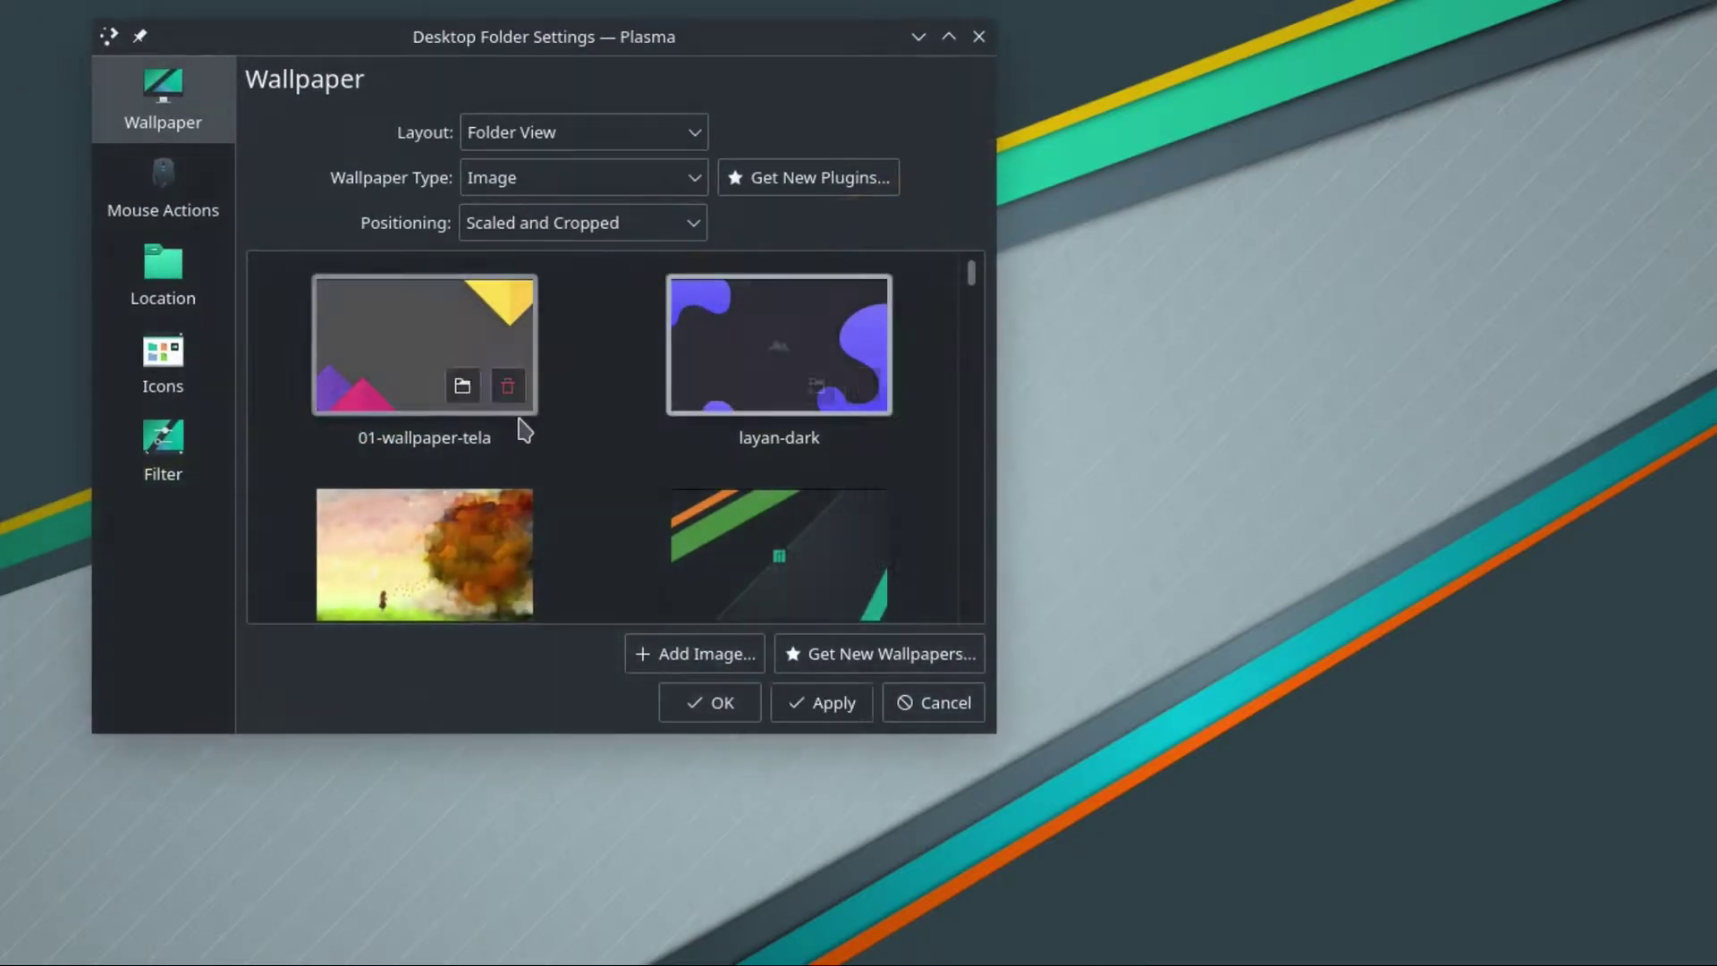
pyautogui.scroll(-1, 517, 429)
pyautogui.click(756, 563)
pyautogui.click(818, 703)
pyautogui.click(904, 703)
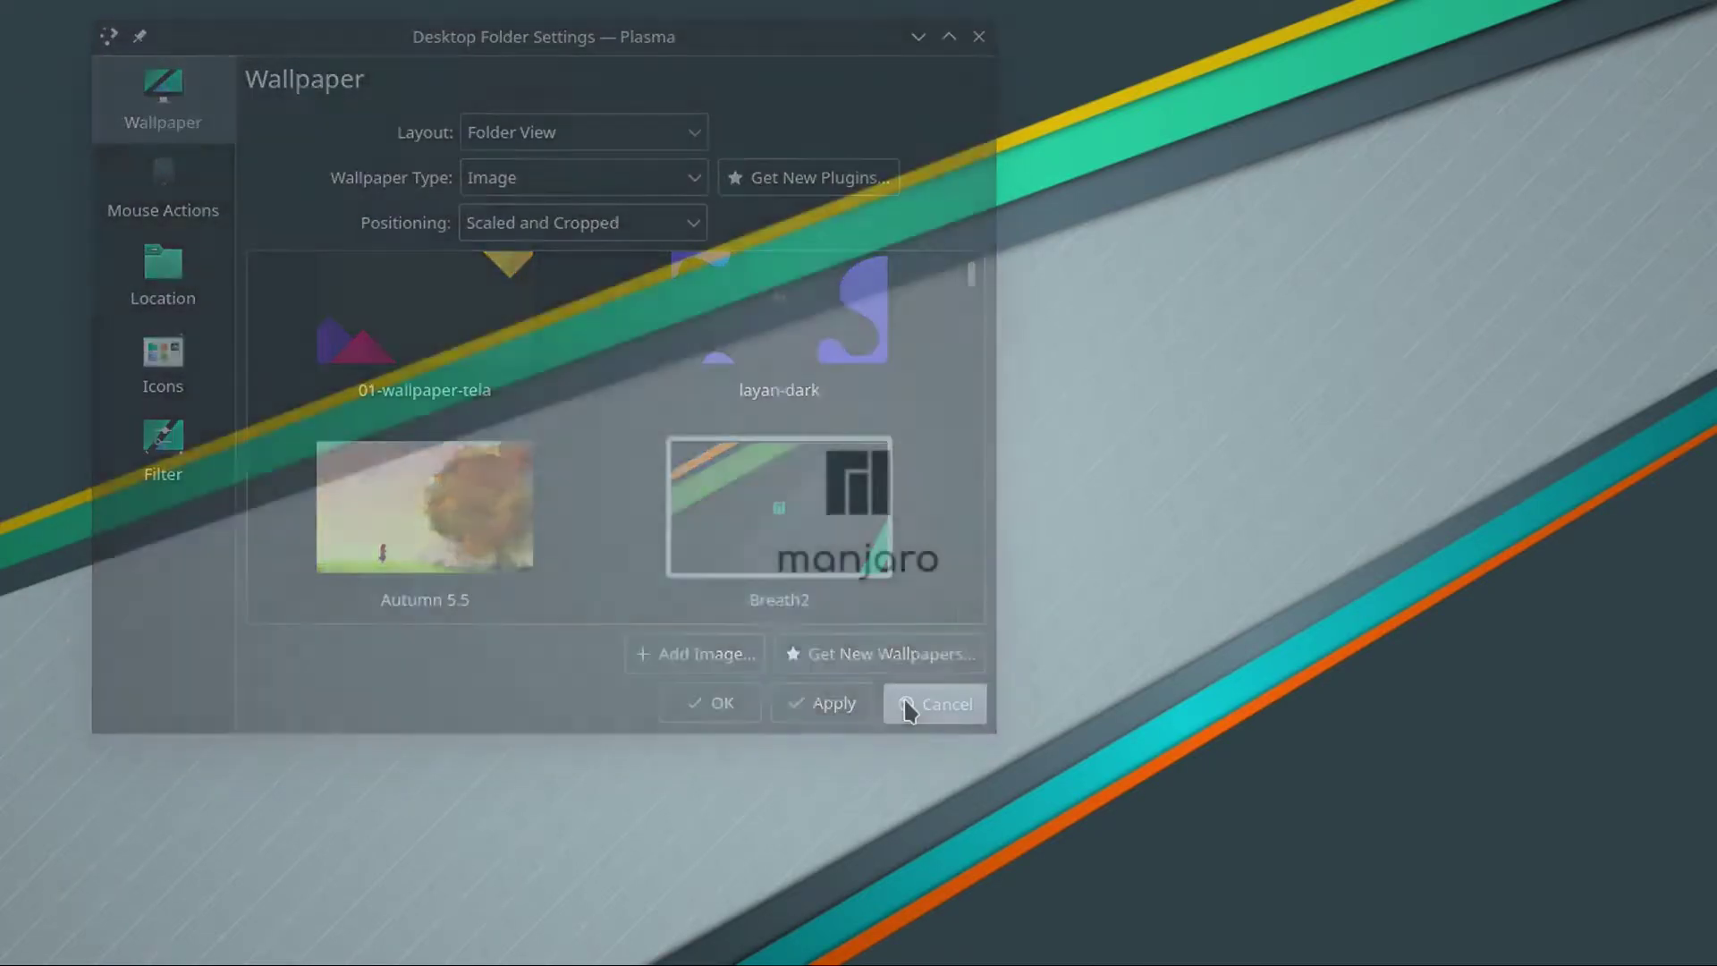
pyautogui.rightClick(483, 237)
pyautogui.moveTo(421, 166); pyautogui.dragTo(1342, 774)
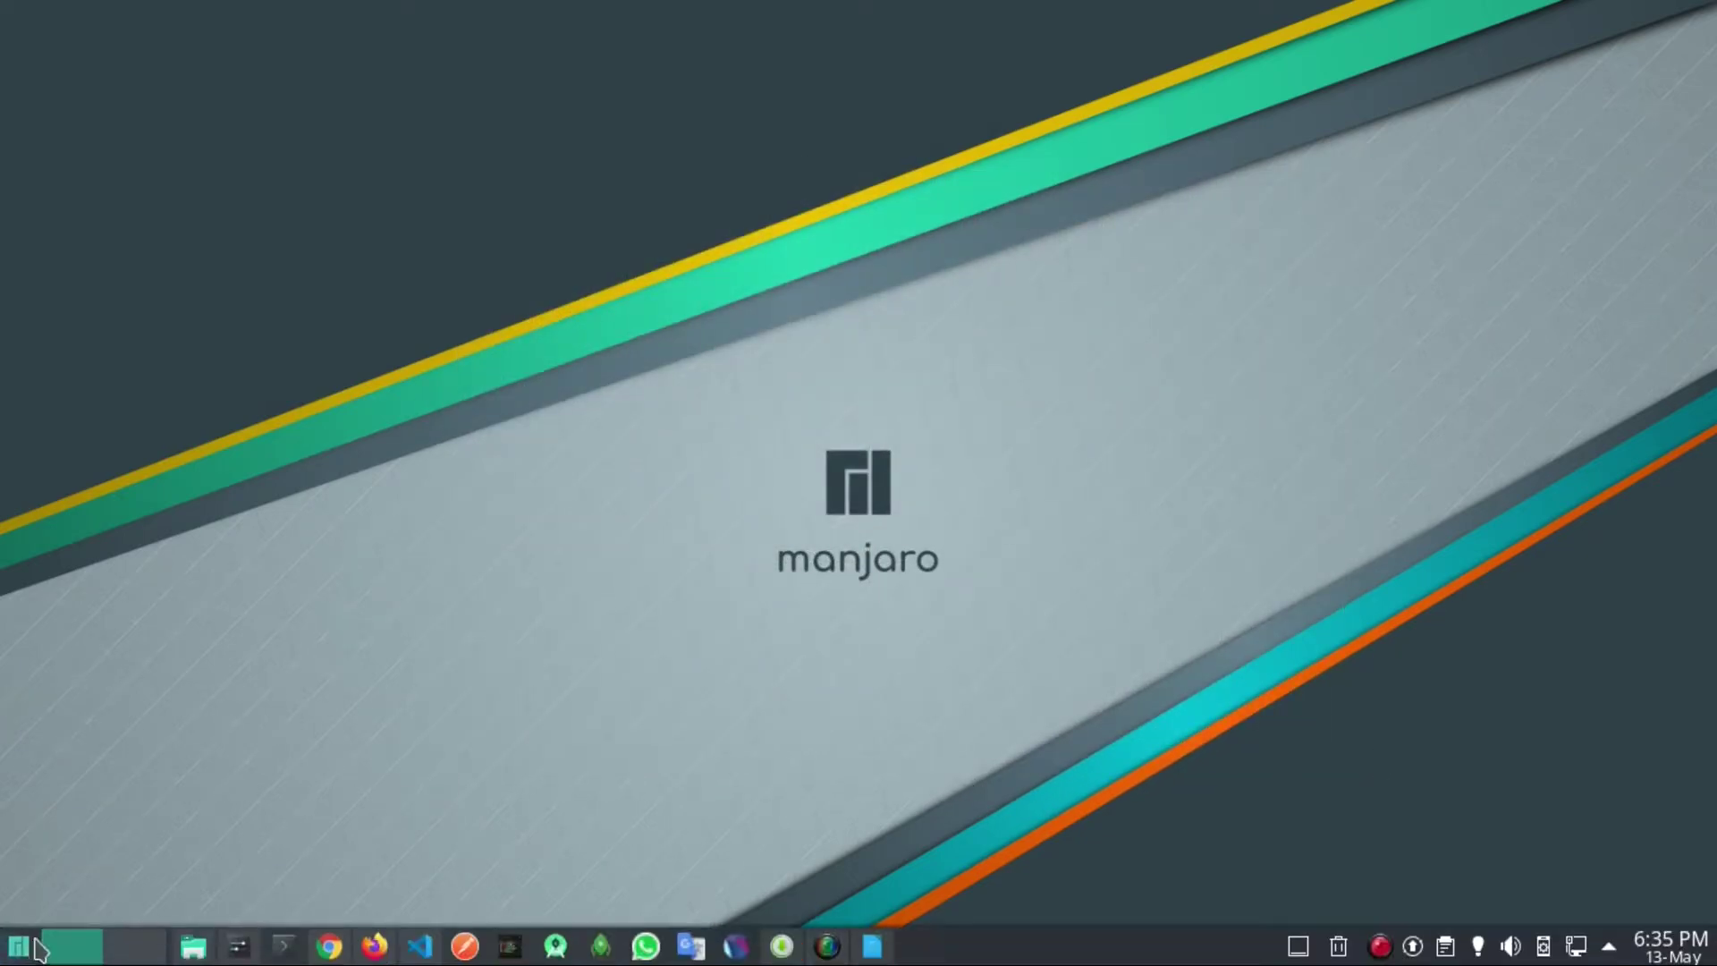
# - Open the application launcher and look through its favorites, history and application categories, including Development
pyautogui.click(18, 946)
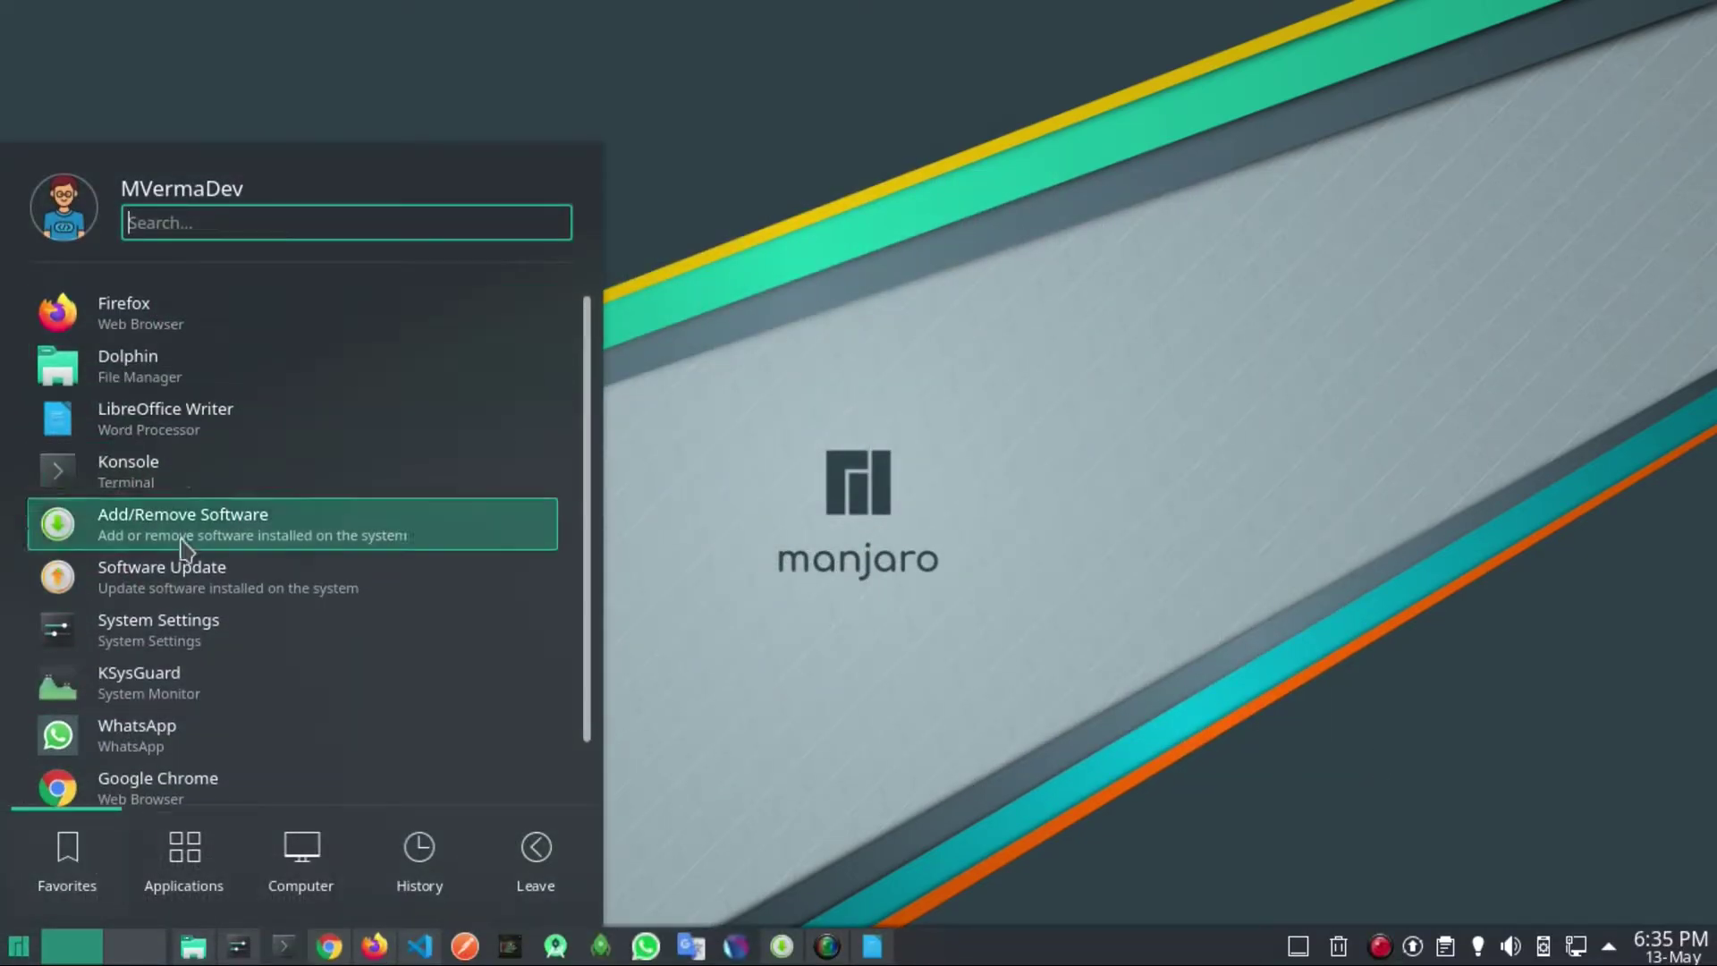
pyautogui.moveTo(288, 848)
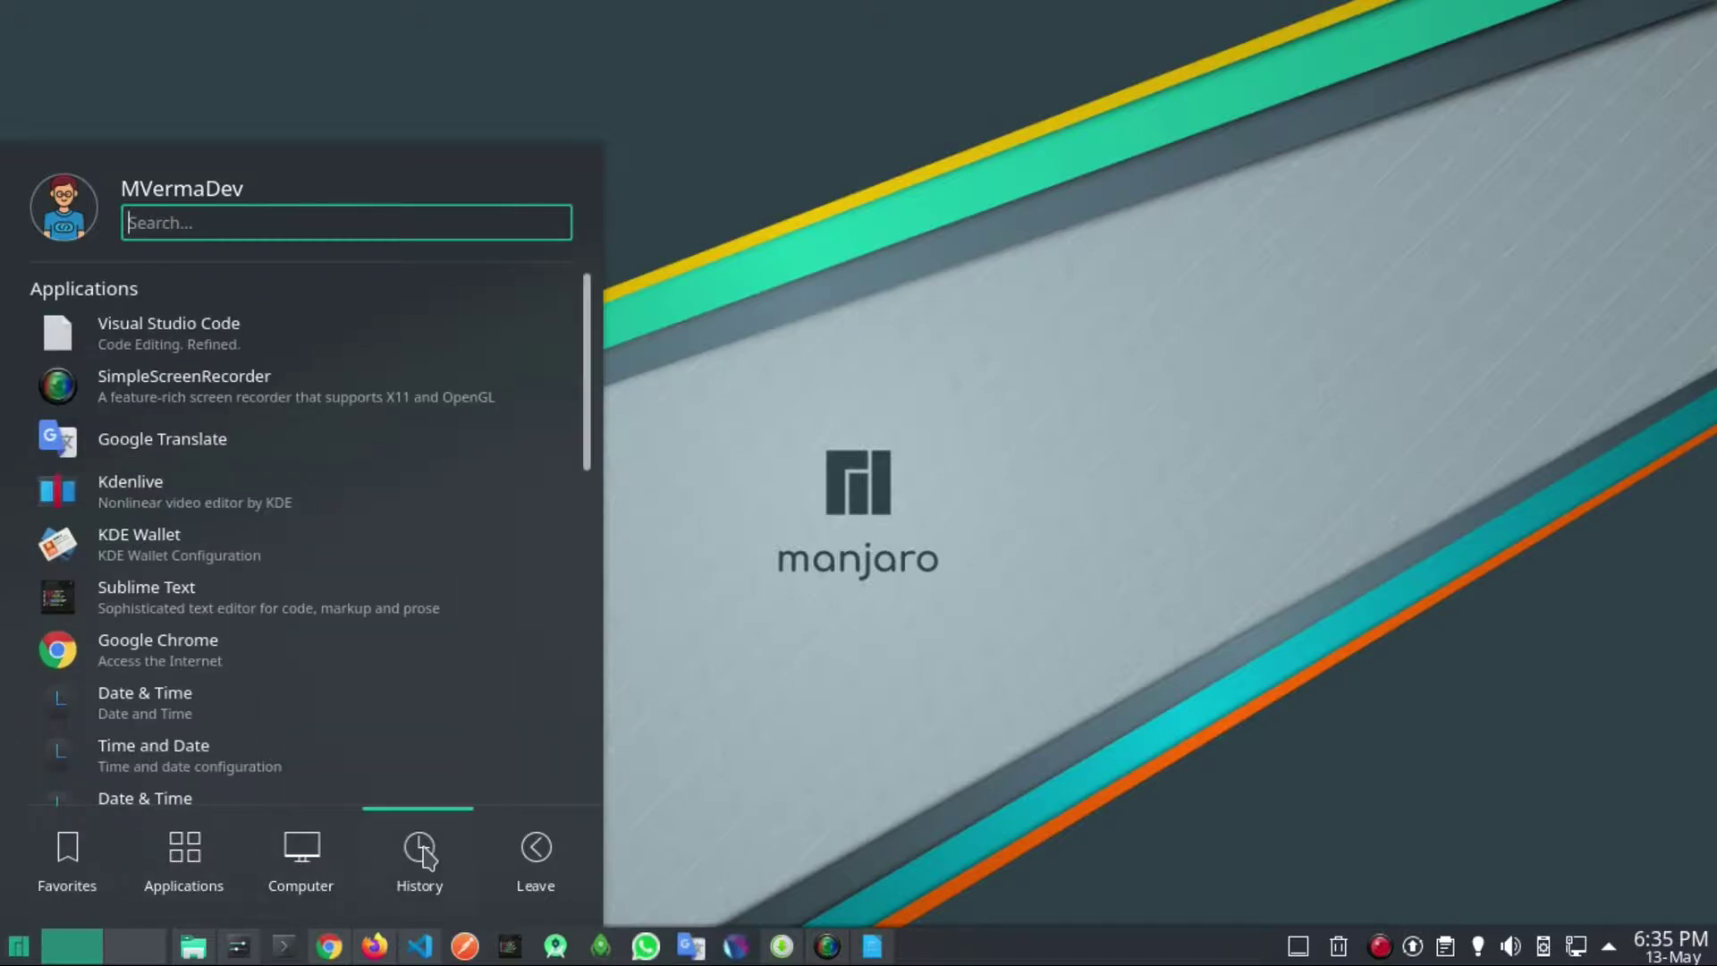
pyautogui.moveTo(27, 852)
pyautogui.moveTo(179, 859)
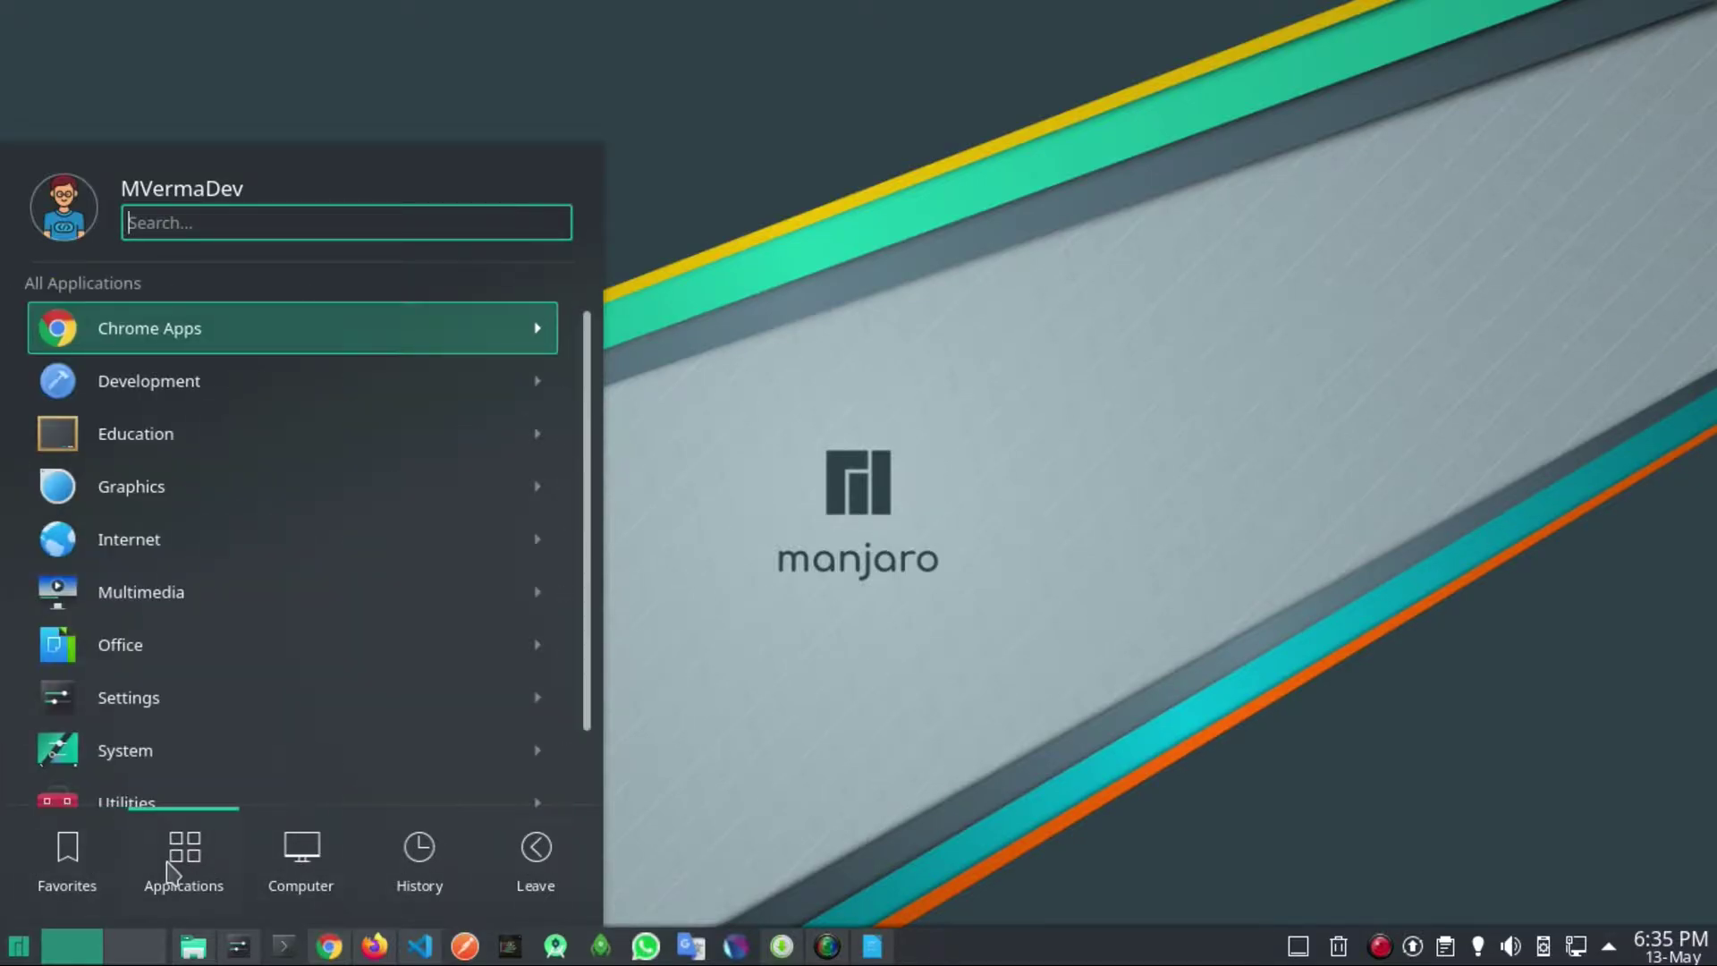
pyautogui.click(84, 360)
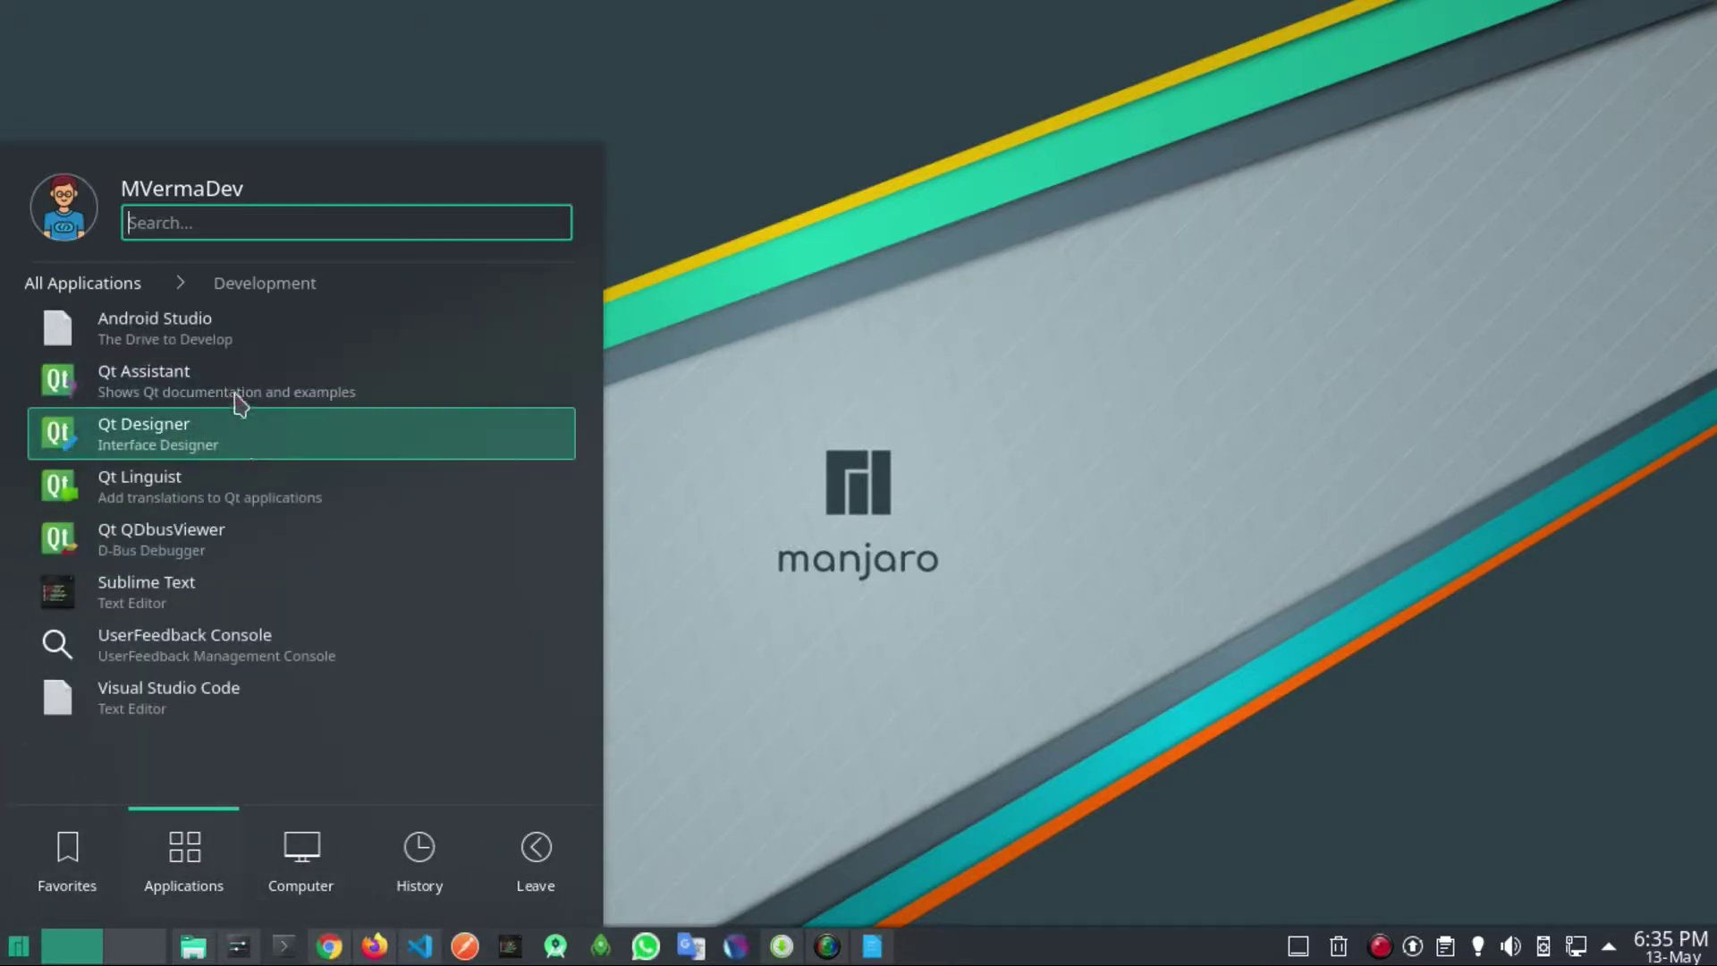
# - Search the application launcher for "dol", launch Dolphin, reposition its window on the desktop and close it
pyautogui.write('dol')
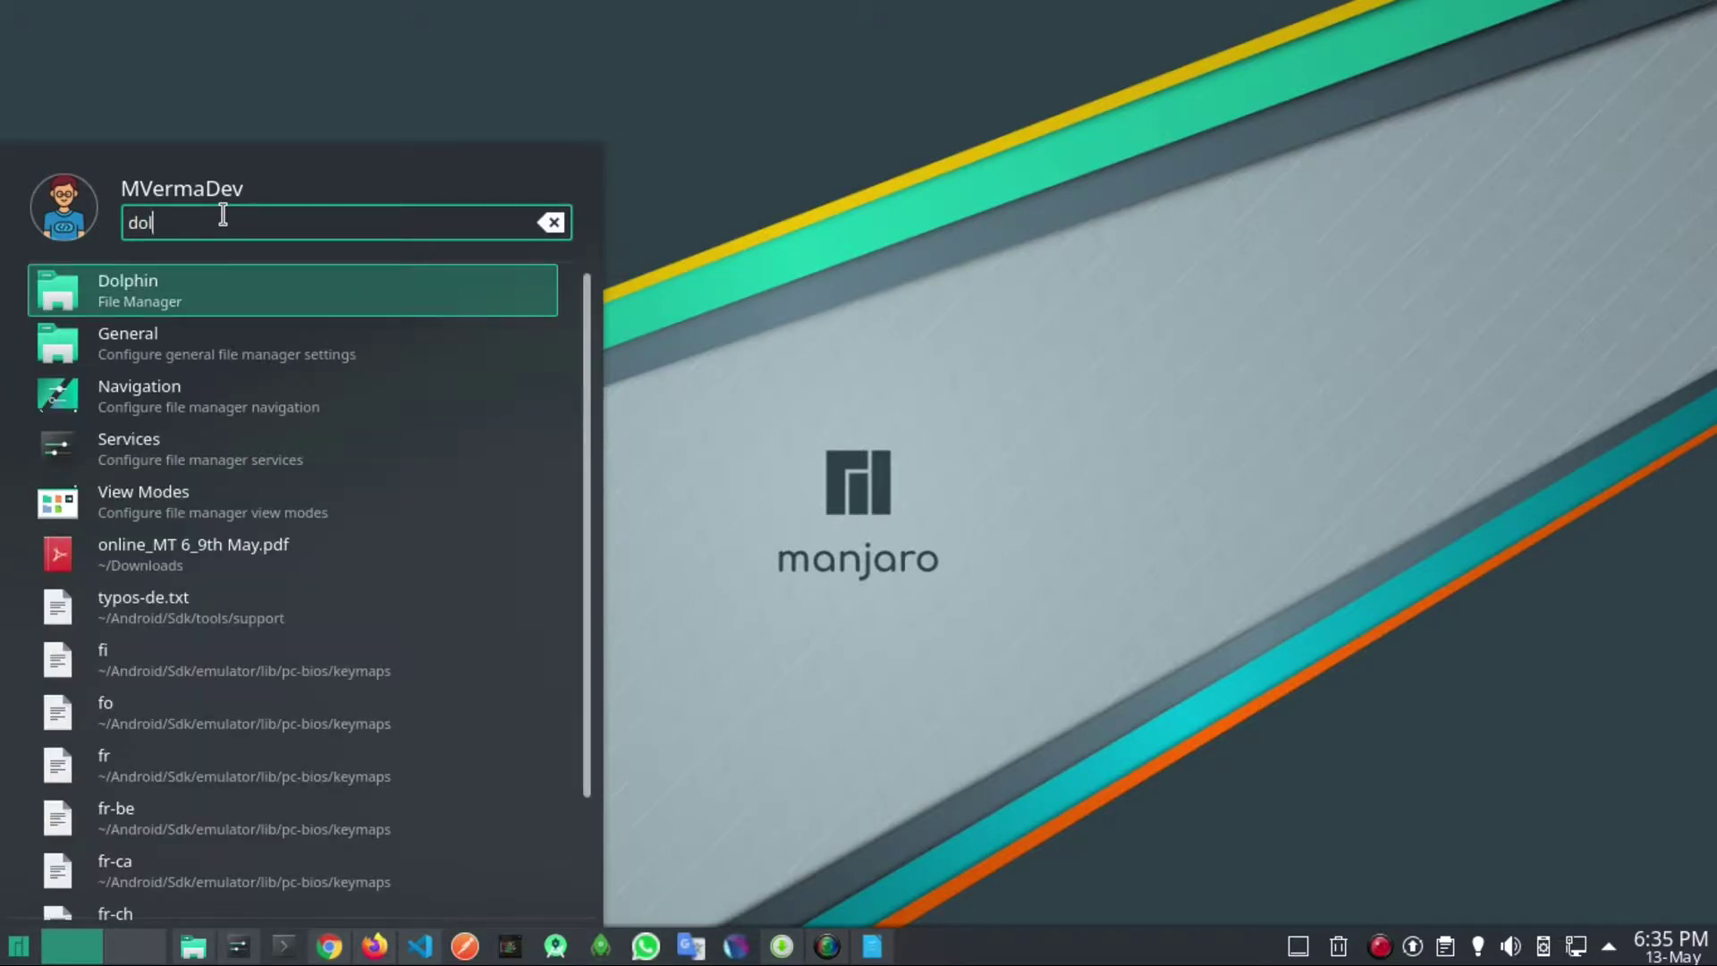
pyautogui.press('Return')
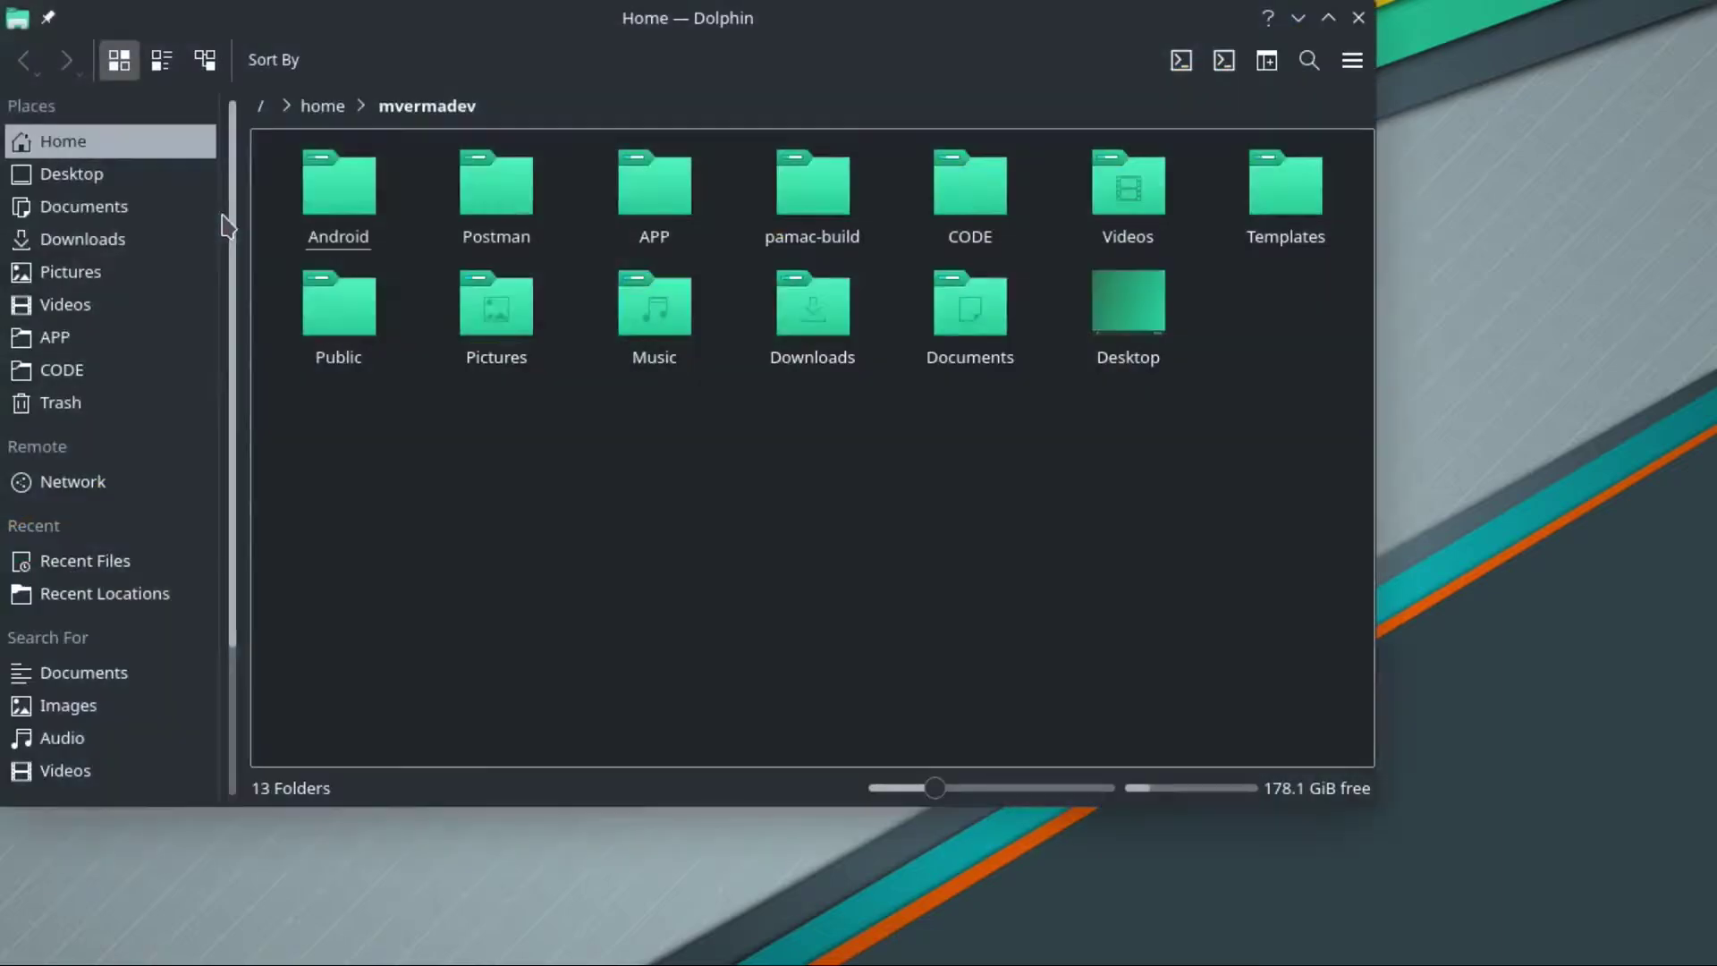
pyautogui.moveTo(1035, 19); pyautogui.dragTo(1218, 76)
pyautogui.click(1482, 91)
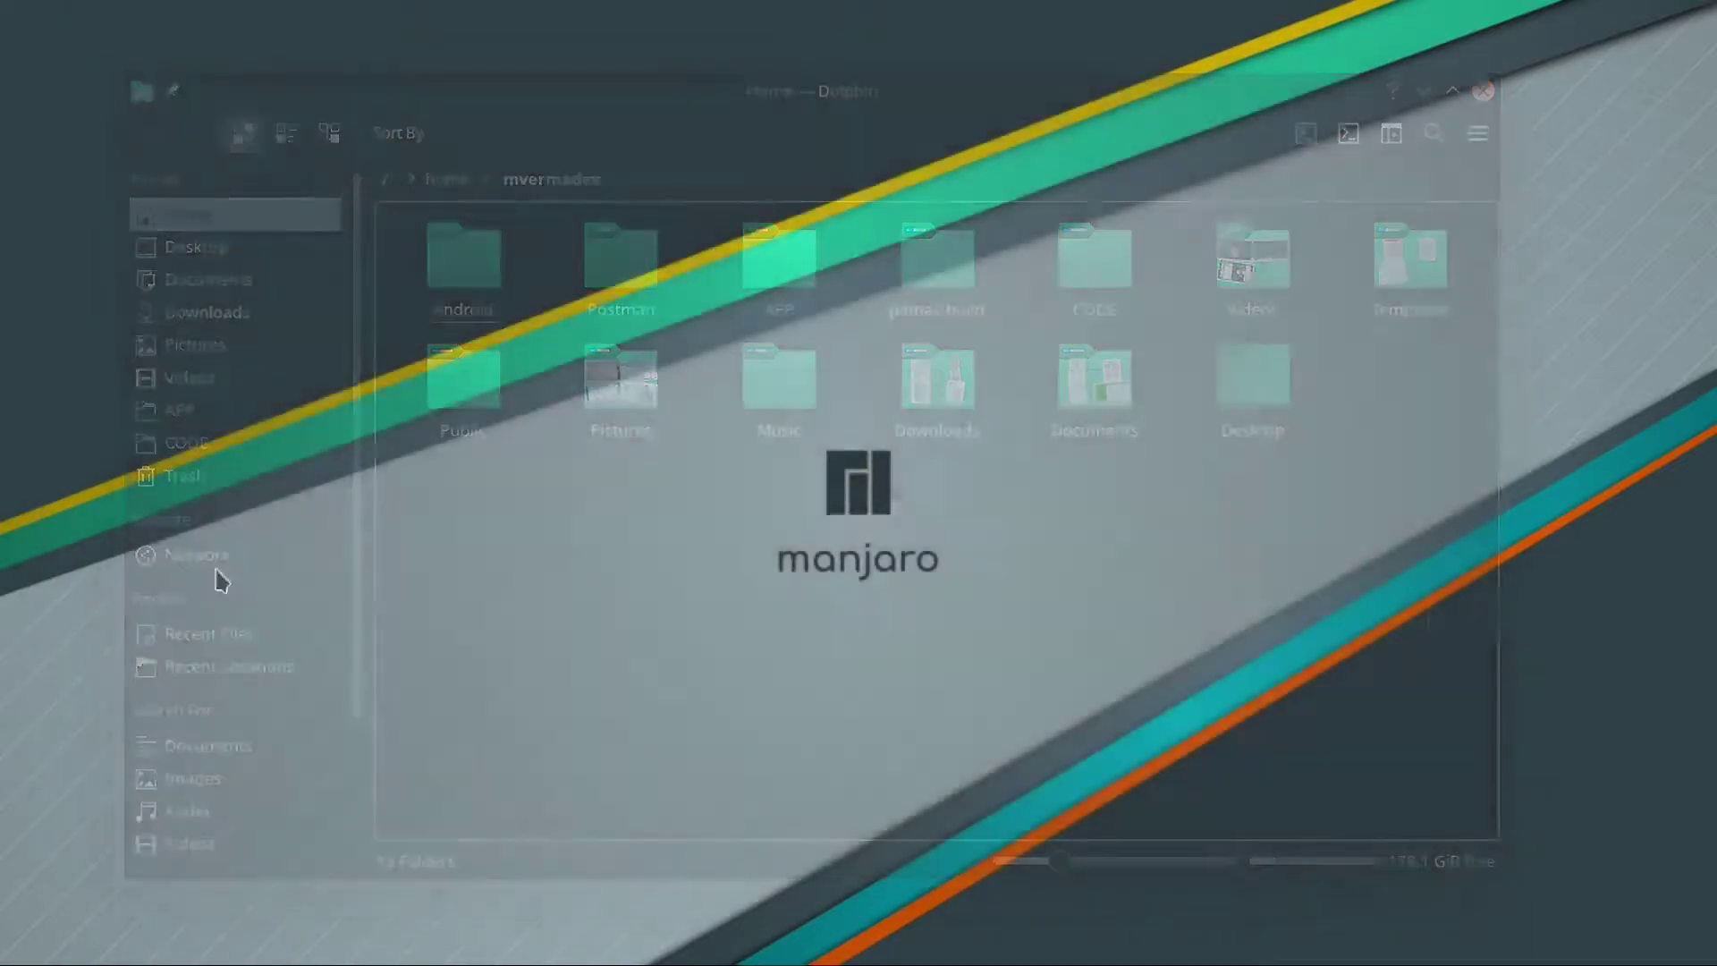
# - View the recently used applications in the application launcher and close it
pyautogui.click(19, 944)
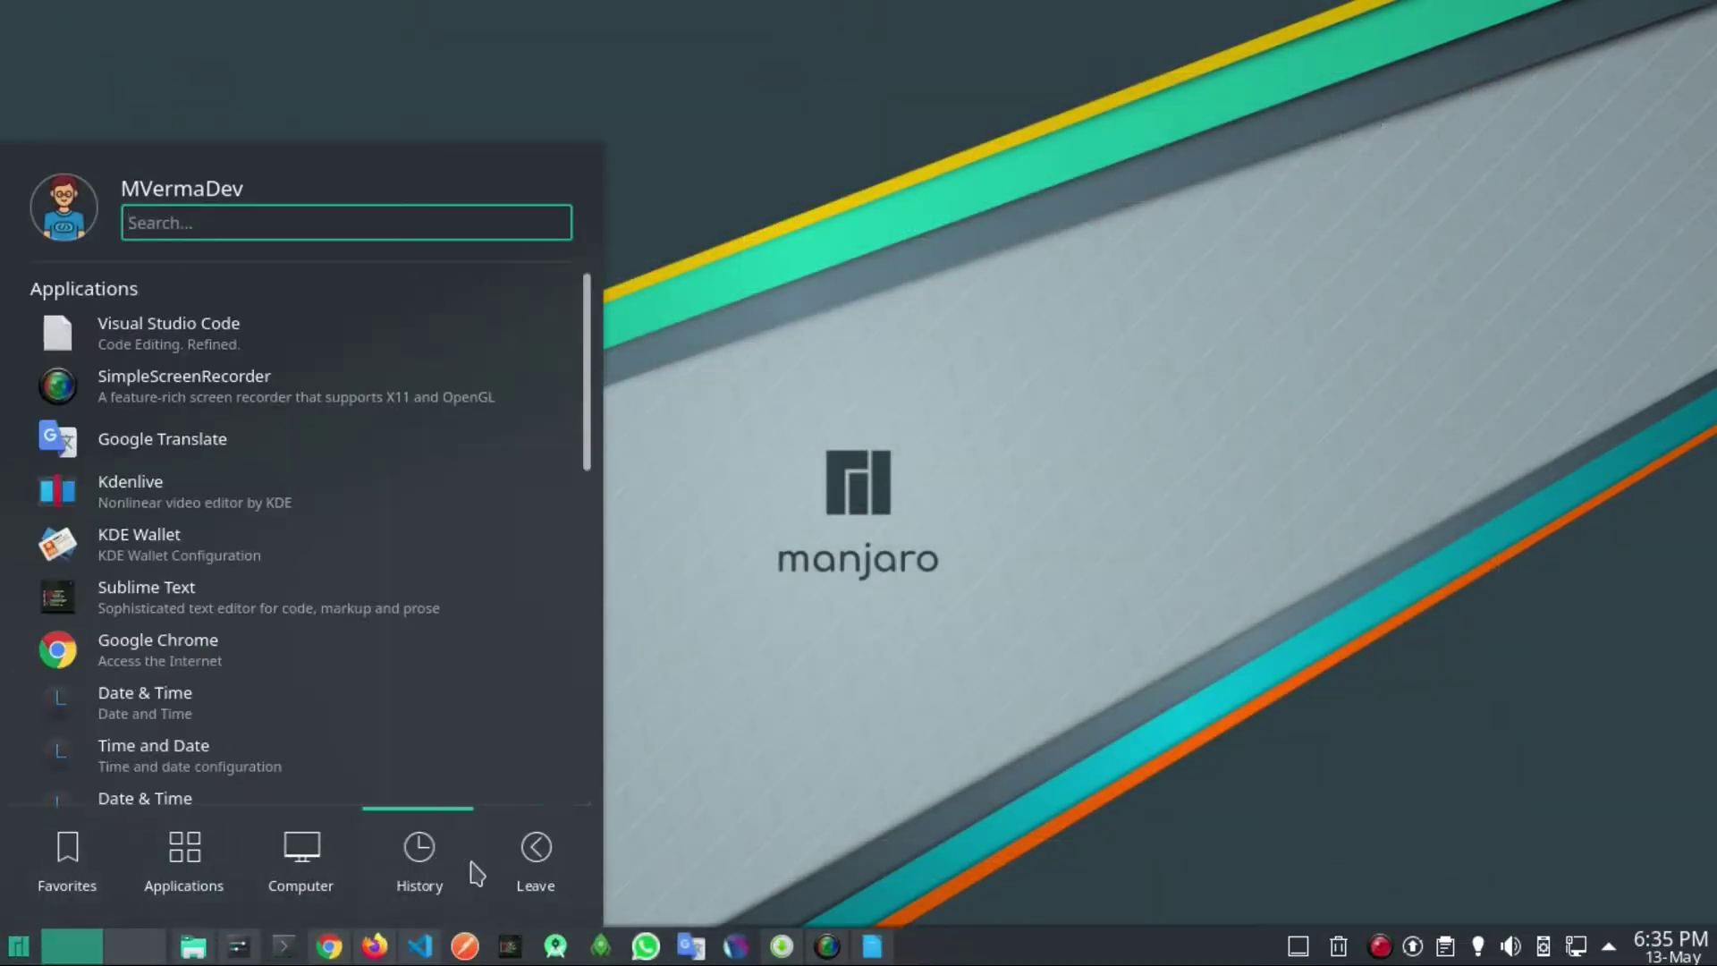
pyautogui.click(659, 779)
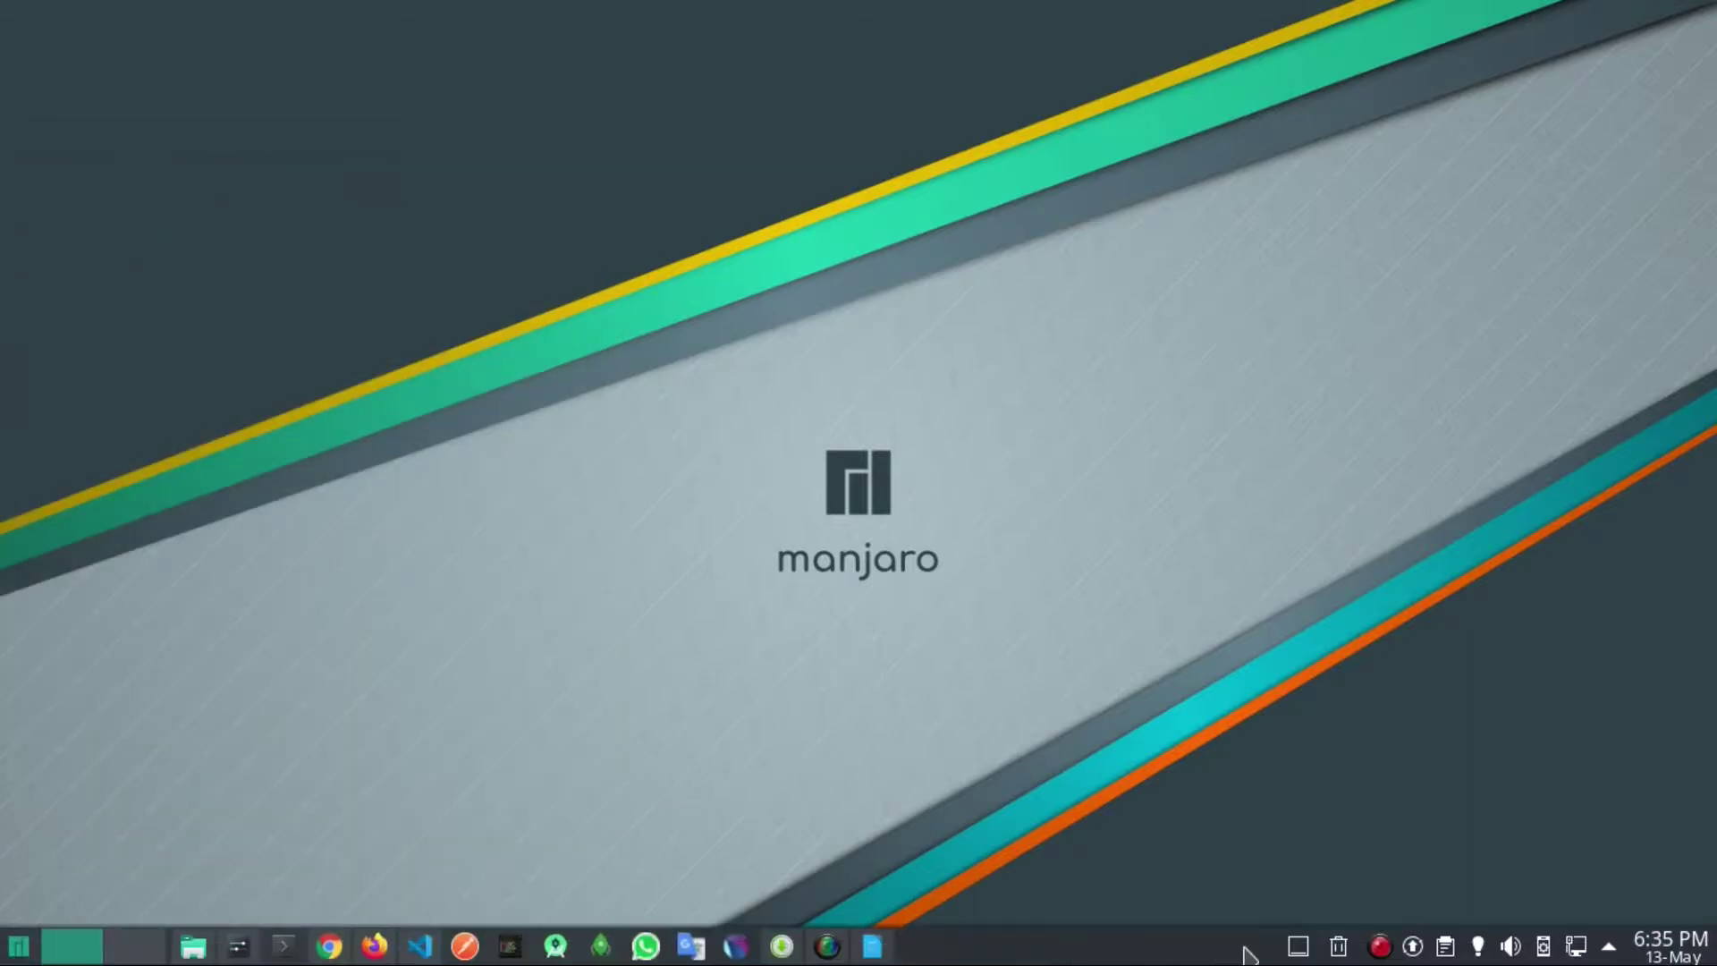
# - Inspect the system tray's hidden items, network connections, KDE Connect devices and audio volume settings
pyautogui.click(1608, 947)
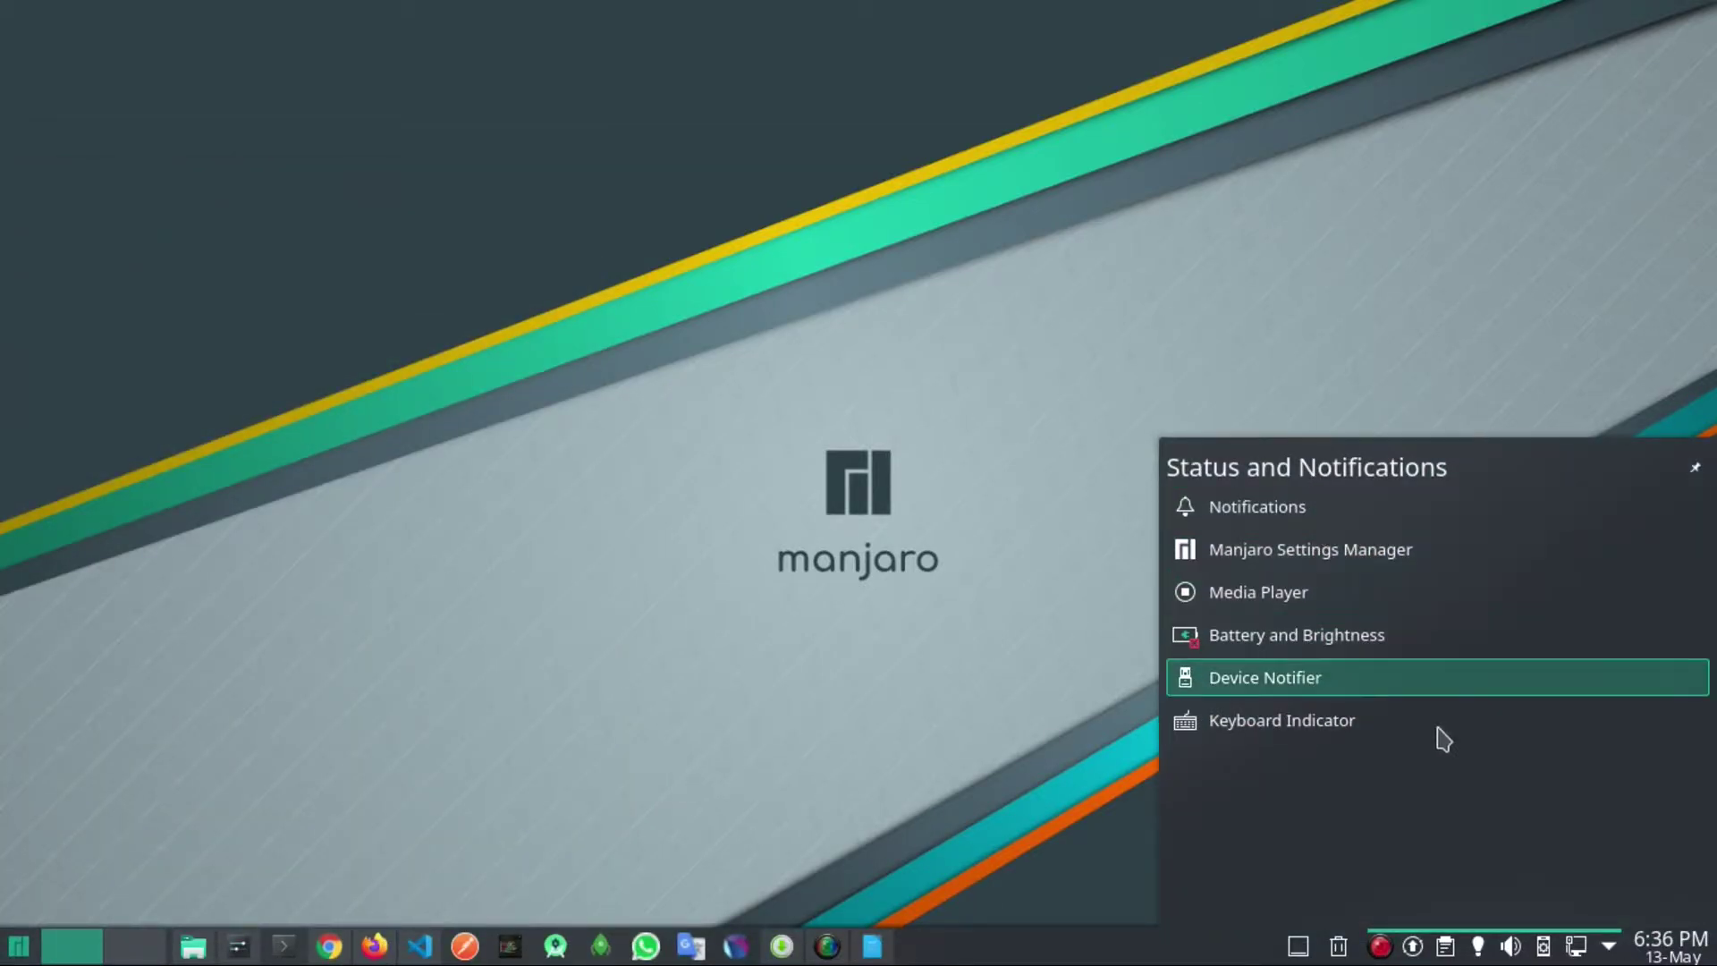
pyautogui.click(1578, 948)
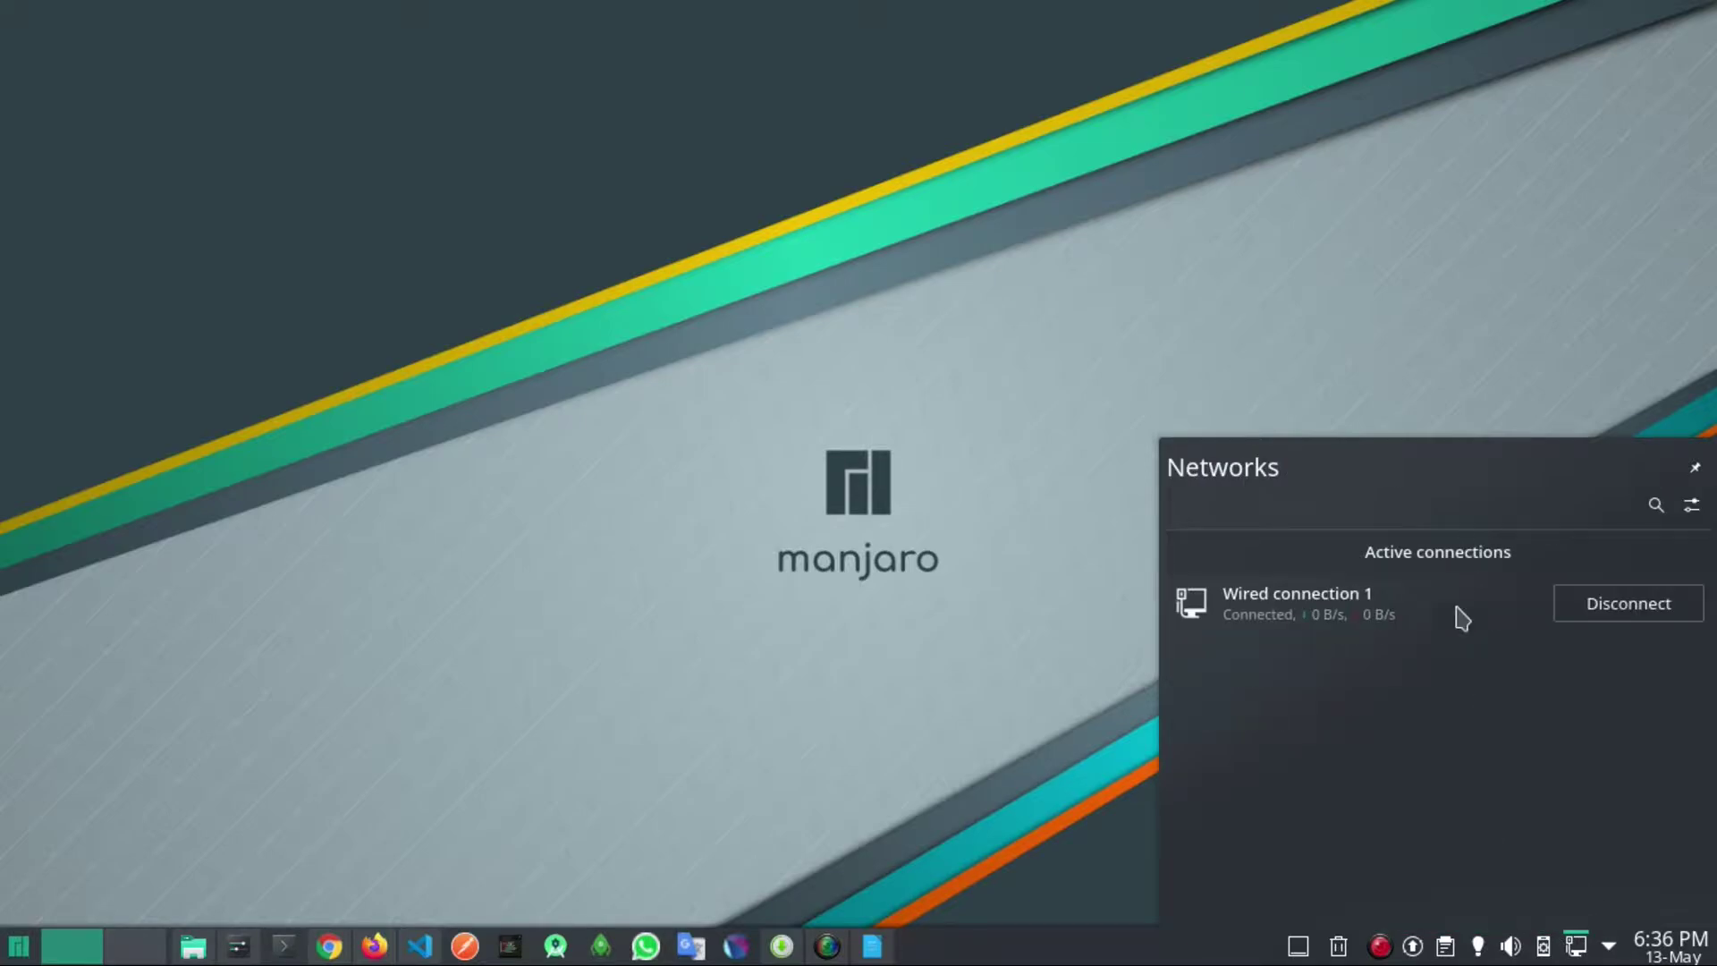
pyautogui.click(1545, 948)
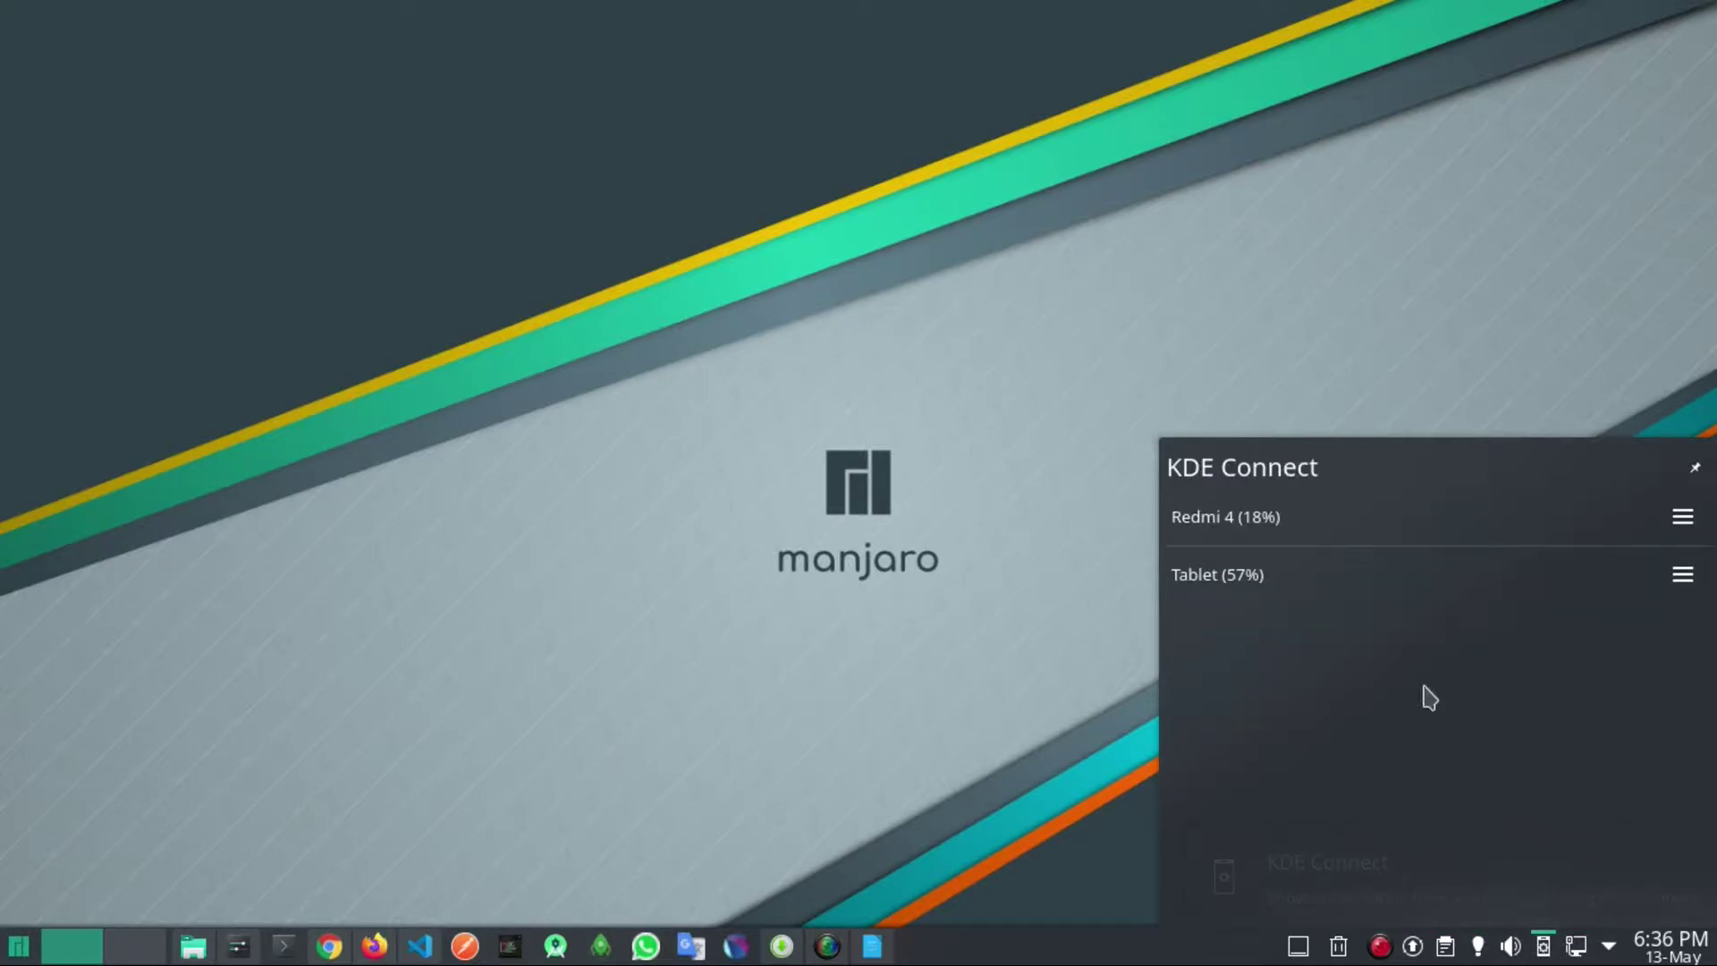
pyautogui.click(1515, 945)
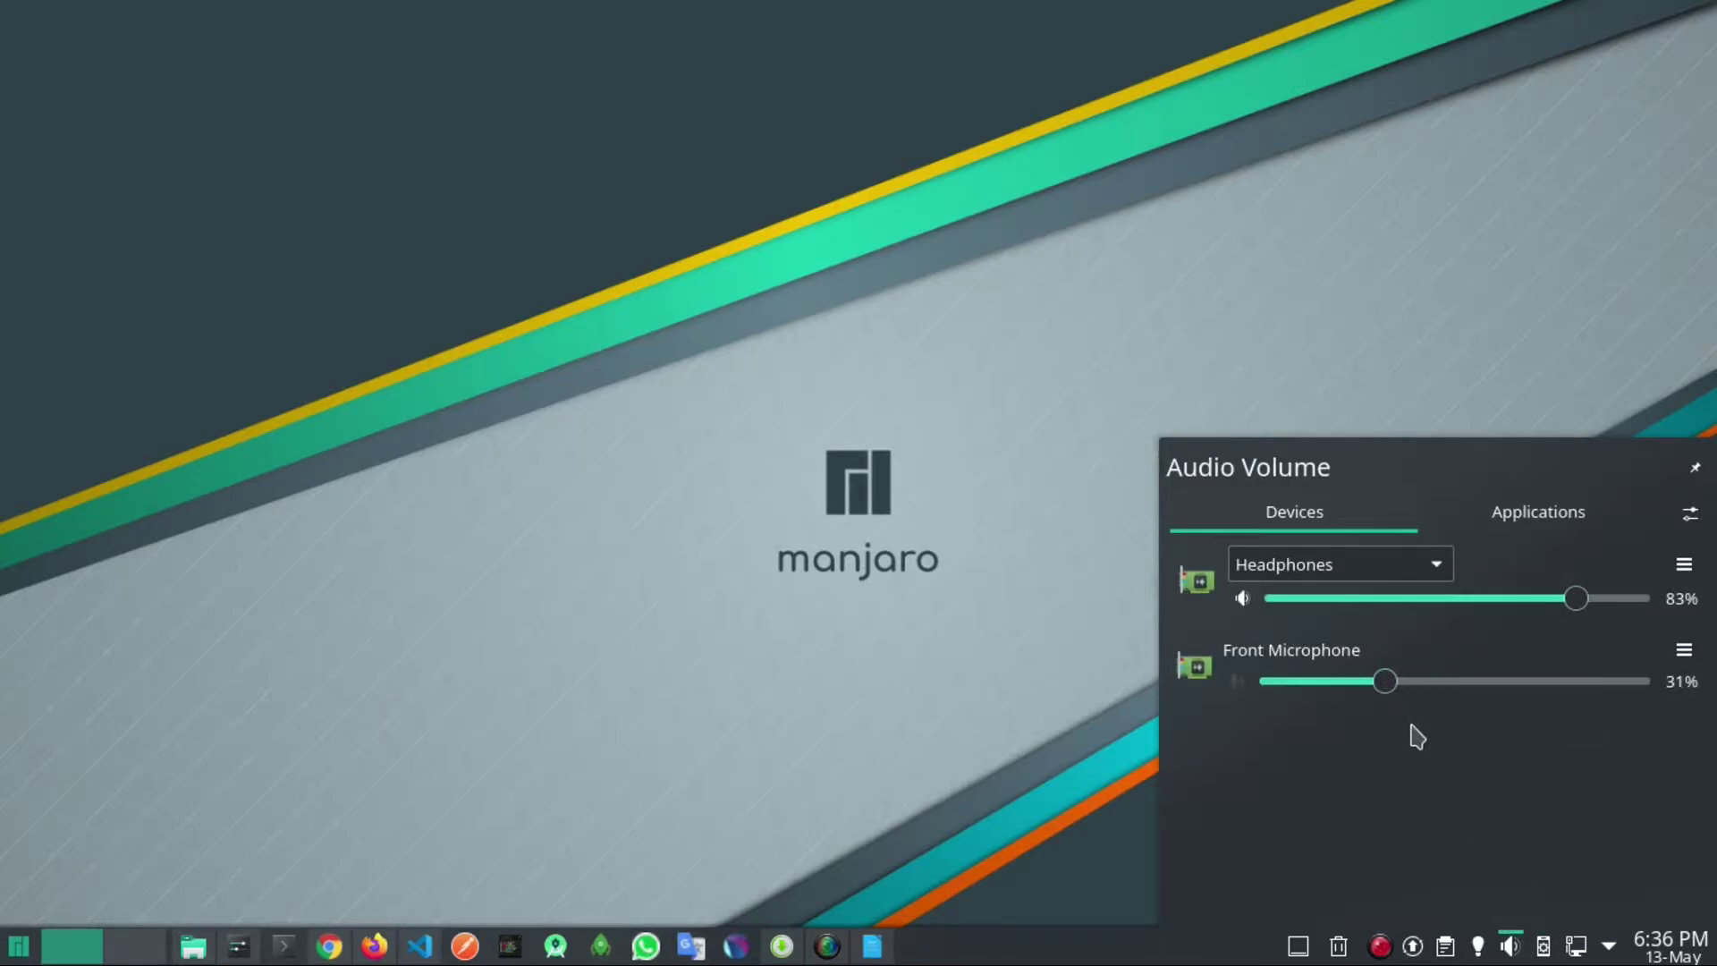
# - Toggle Night Color from the system tray and leave it switched off
pyautogui.click(1479, 949)
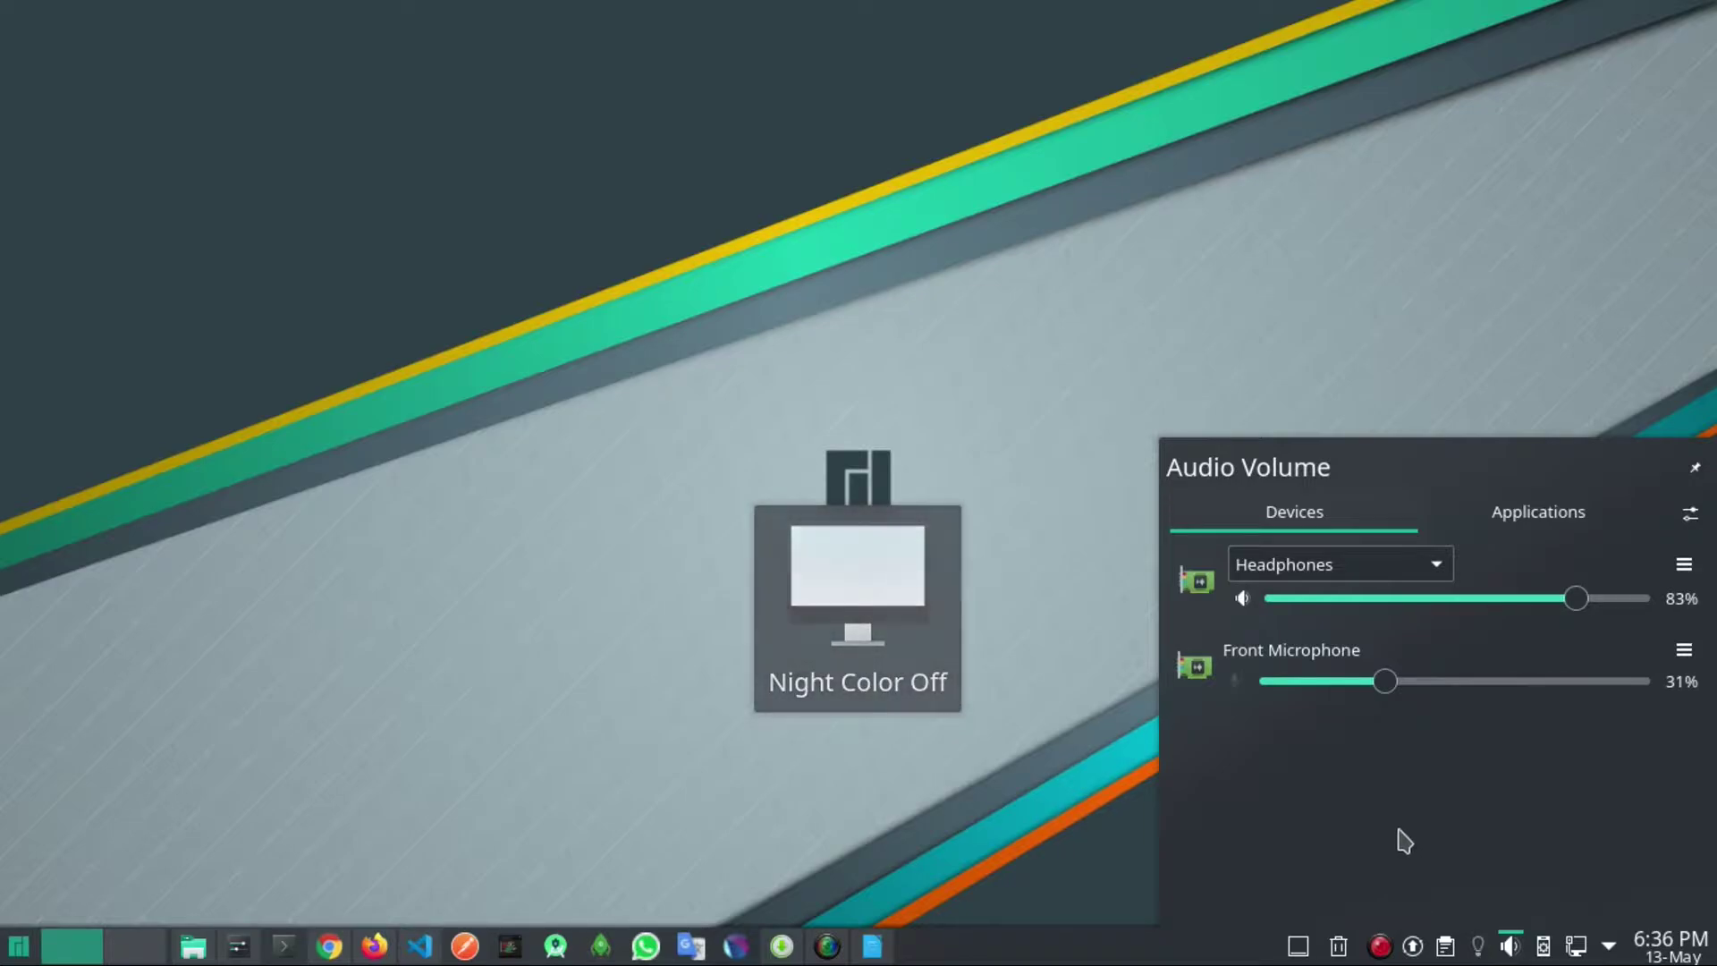
pyautogui.click(1480, 948)
pyautogui.click(1478, 948)
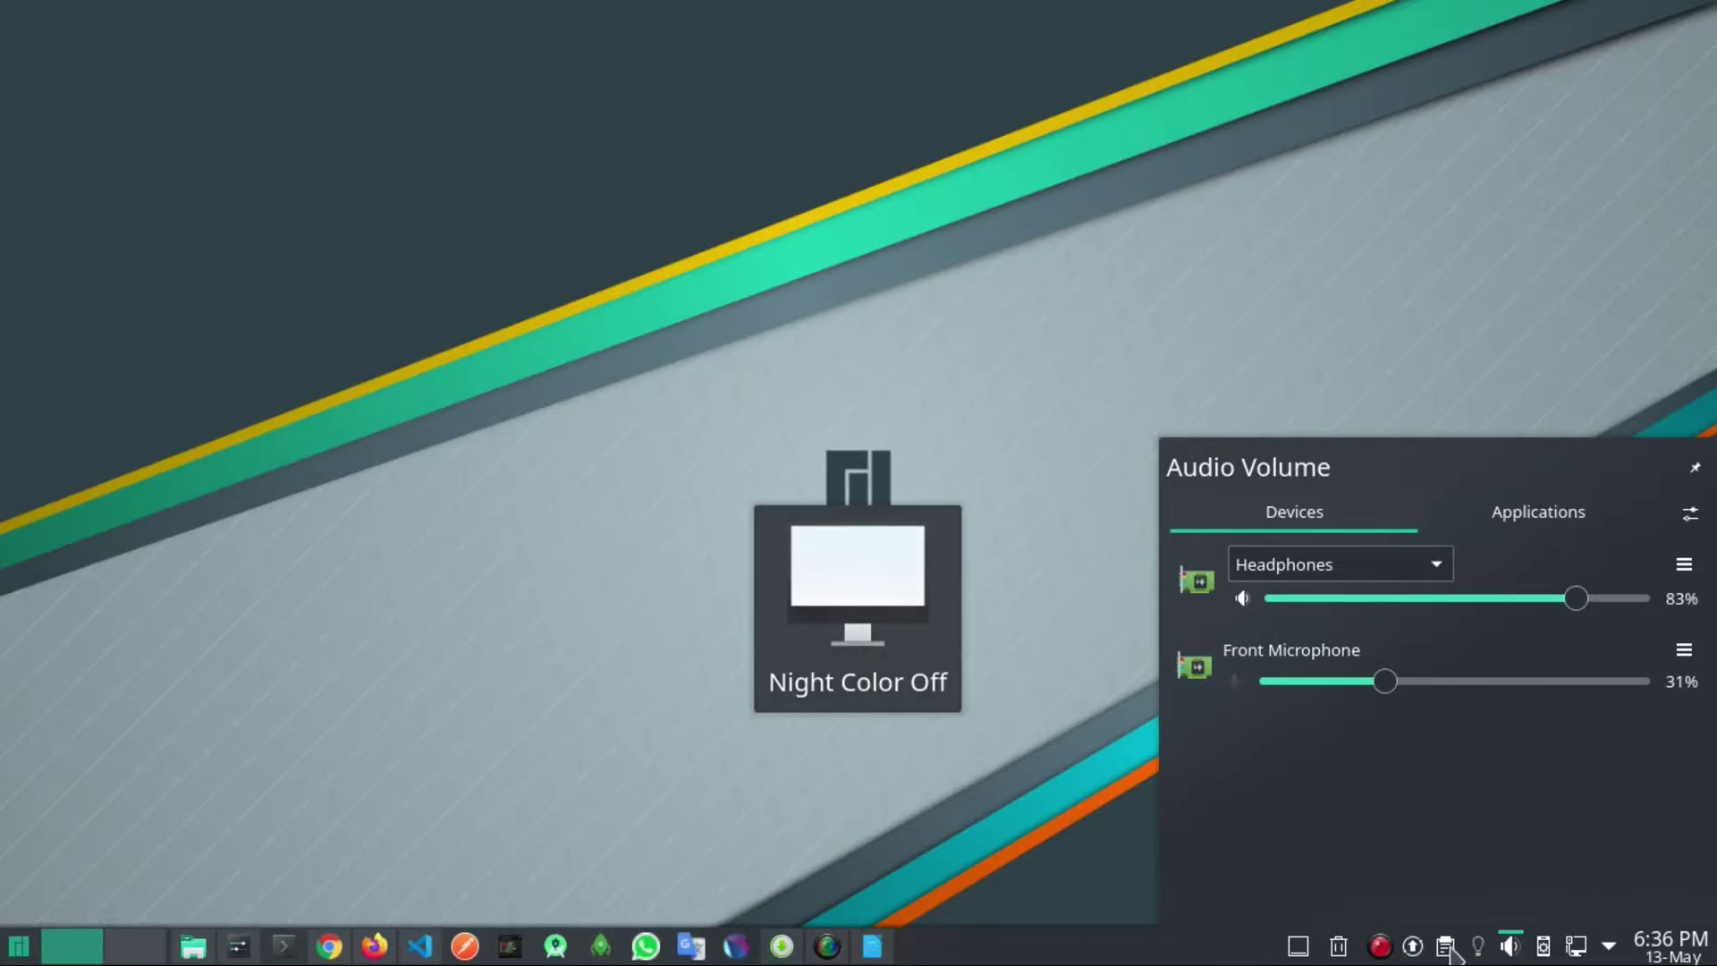
# - View the clipboard history from the system tray and close it
pyautogui.click(1446, 948)
pyautogui.click(1448, 949)
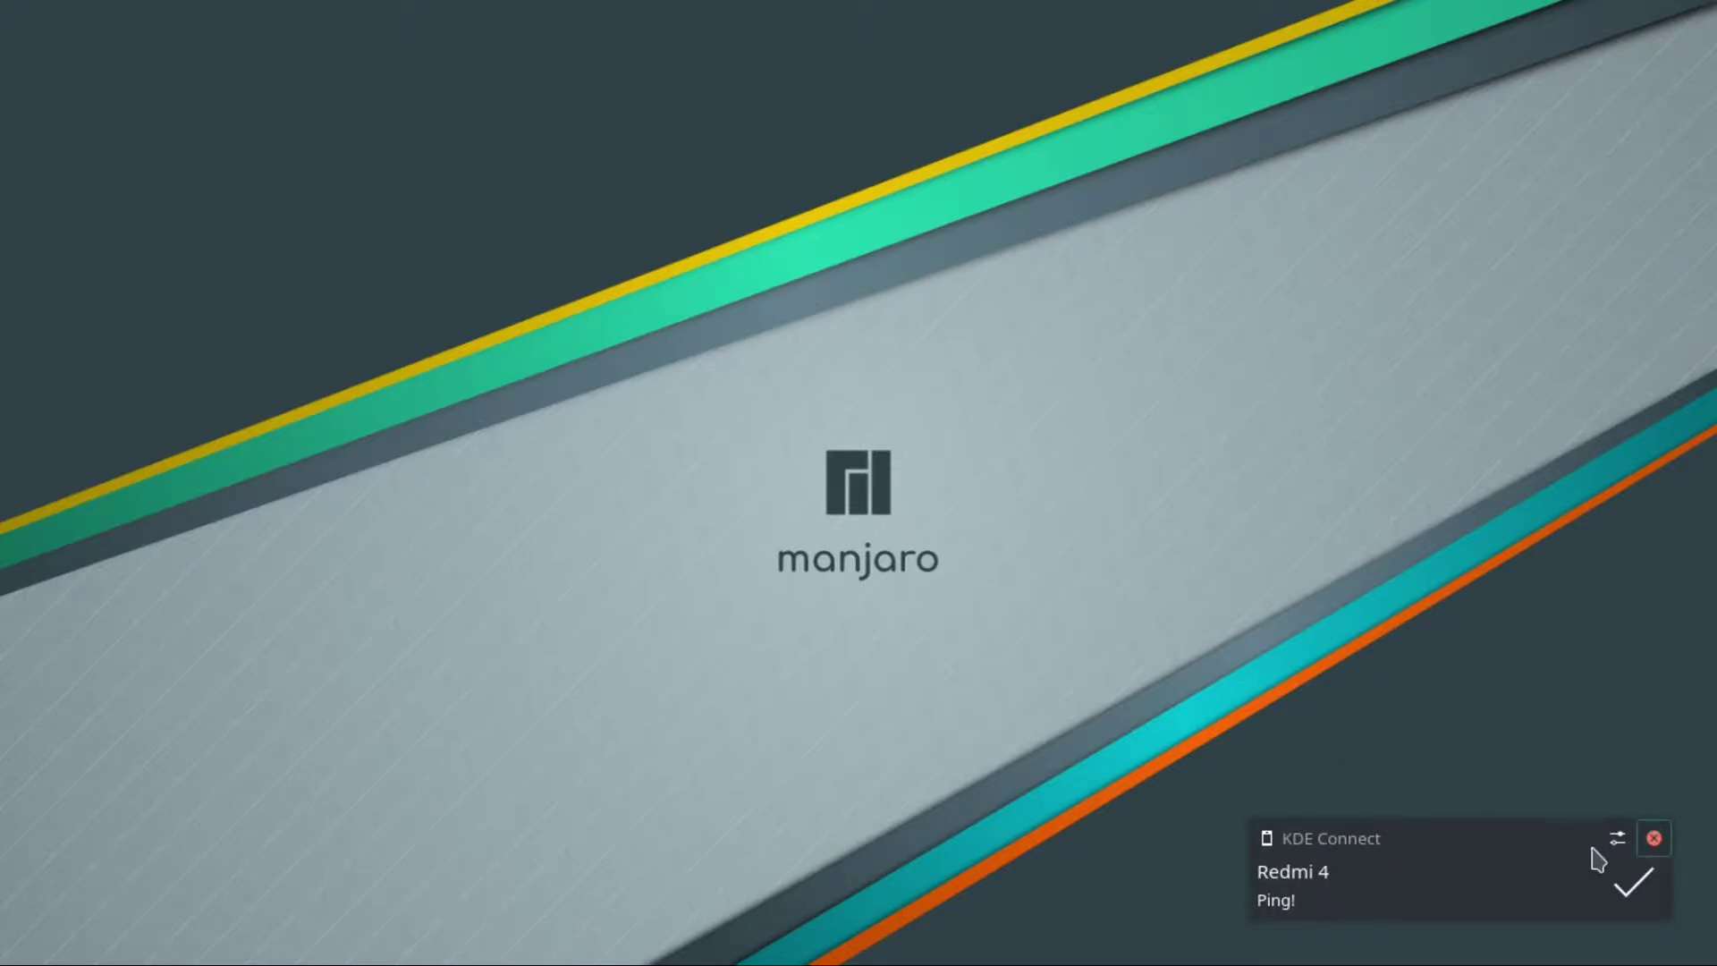
# - Open the Add/Remove Software manager and browse its featured applications
pyautogui.moveTo(954, 962)
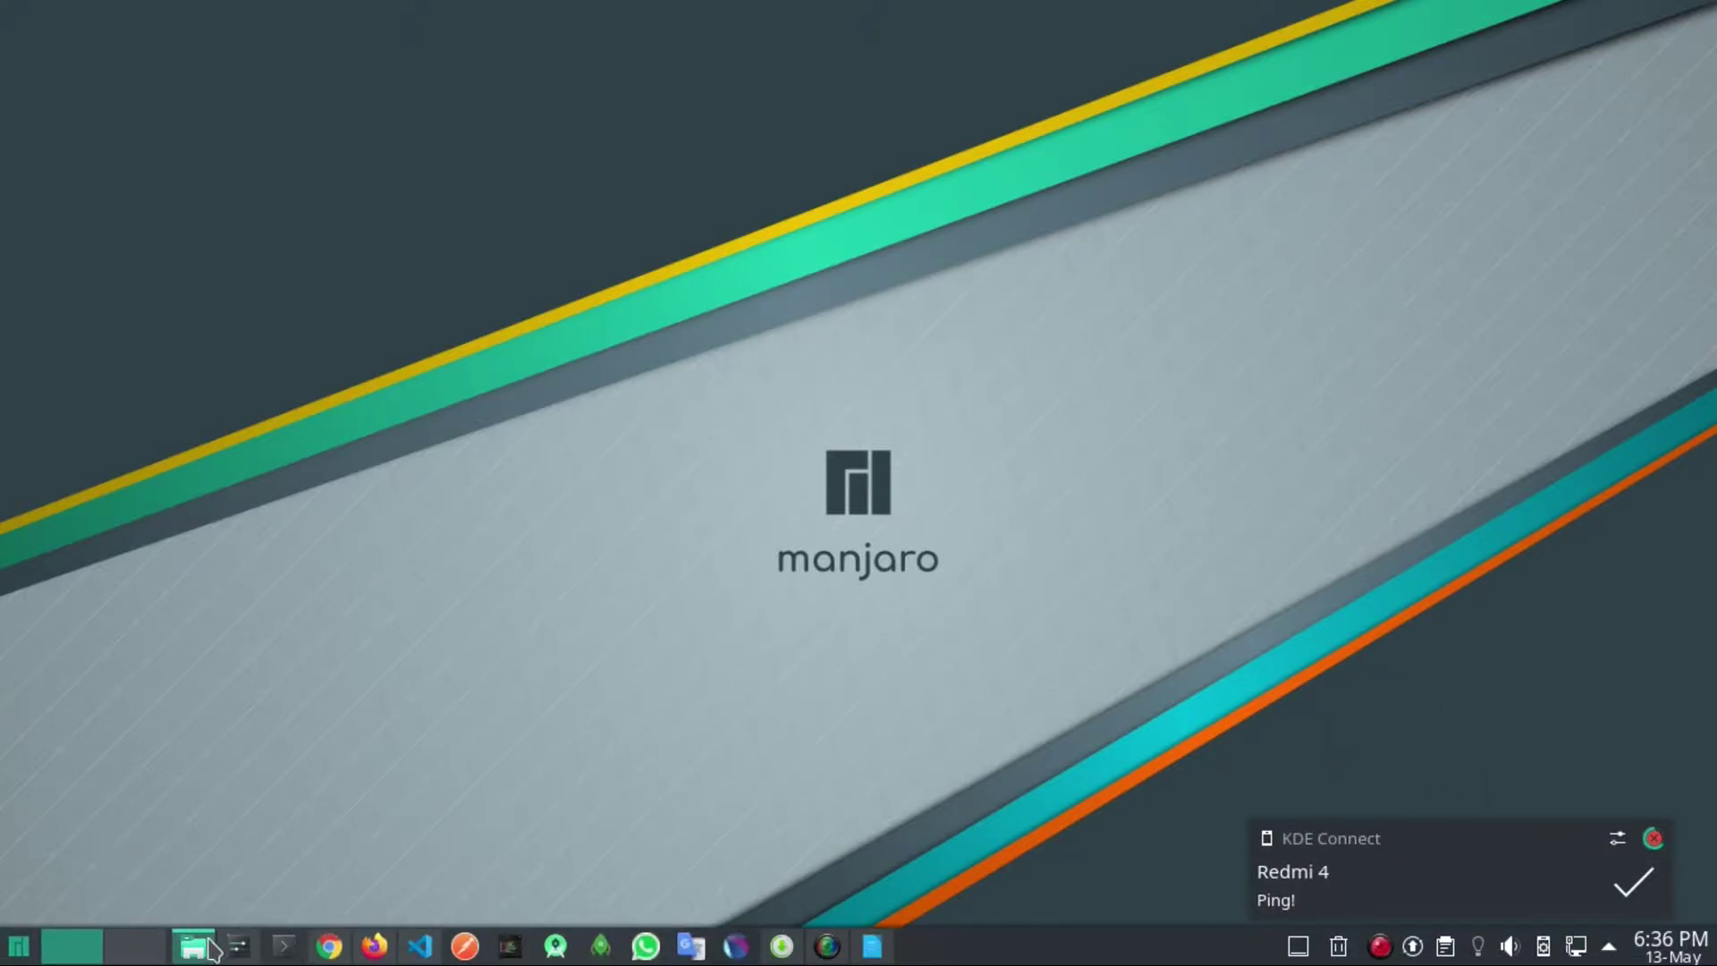
pyautogui.click(778, 948)
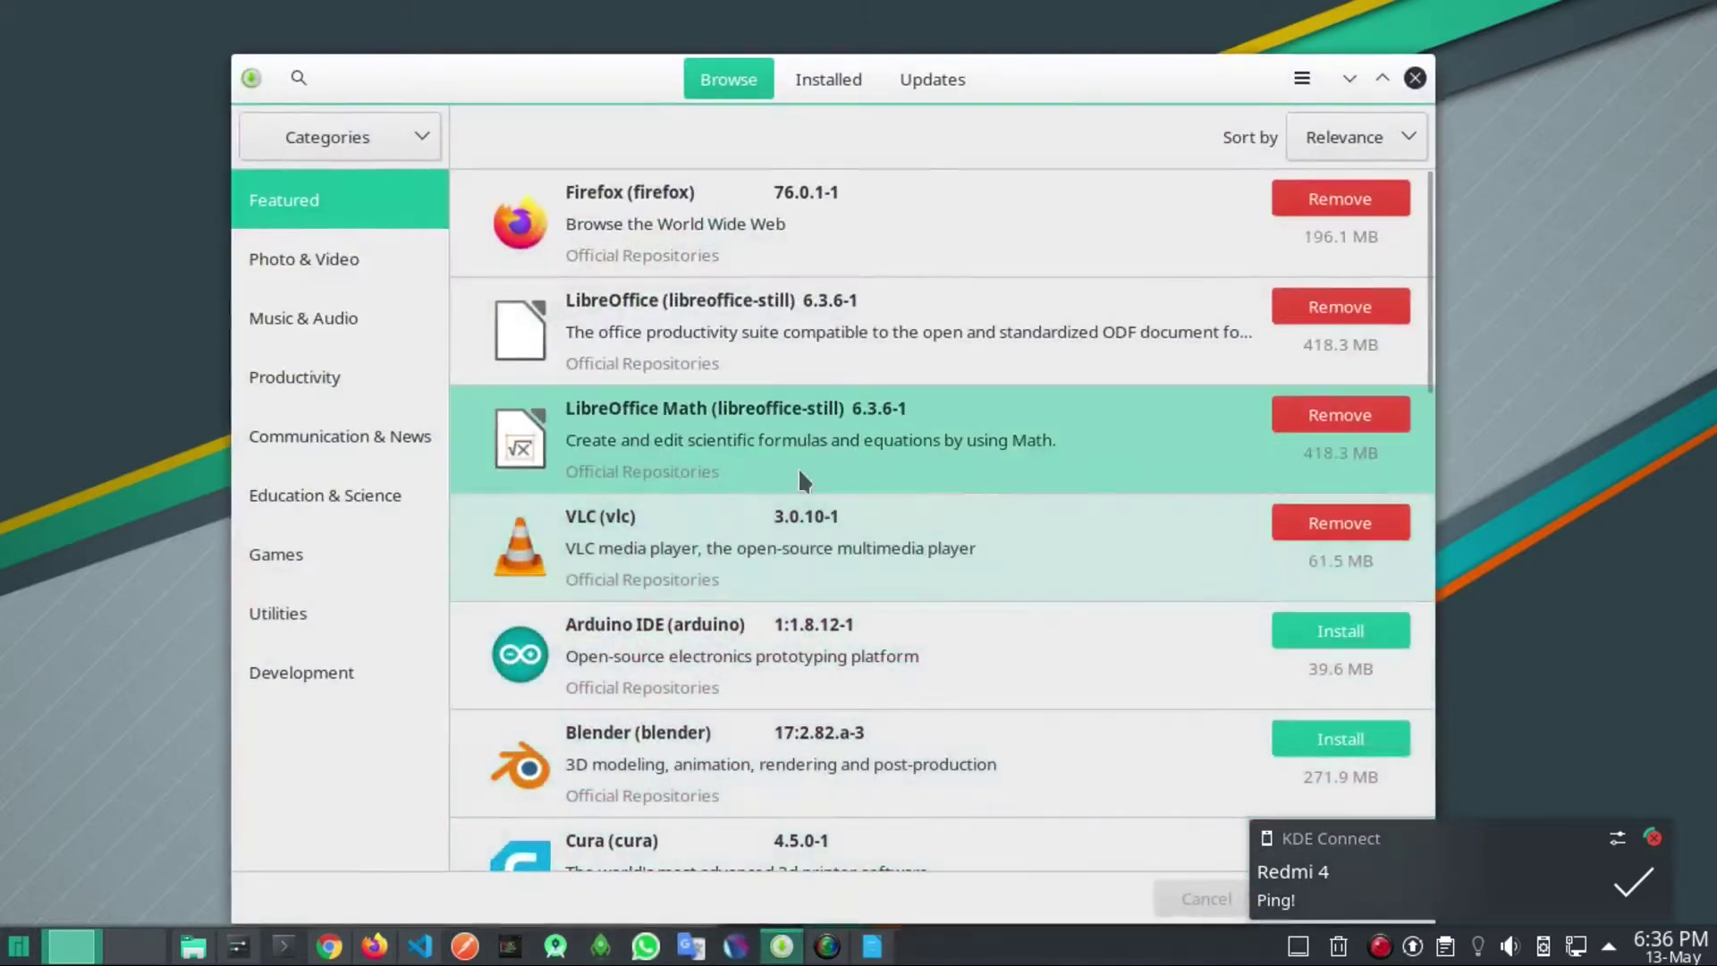
pyautogui.scroll(-5, 1016, 538)
pyautogui.scroll(4, 1028, 557)
pyautogui.scroll(1, 1039, 563)
pyautogui.scroll(-5, 1039, 563)
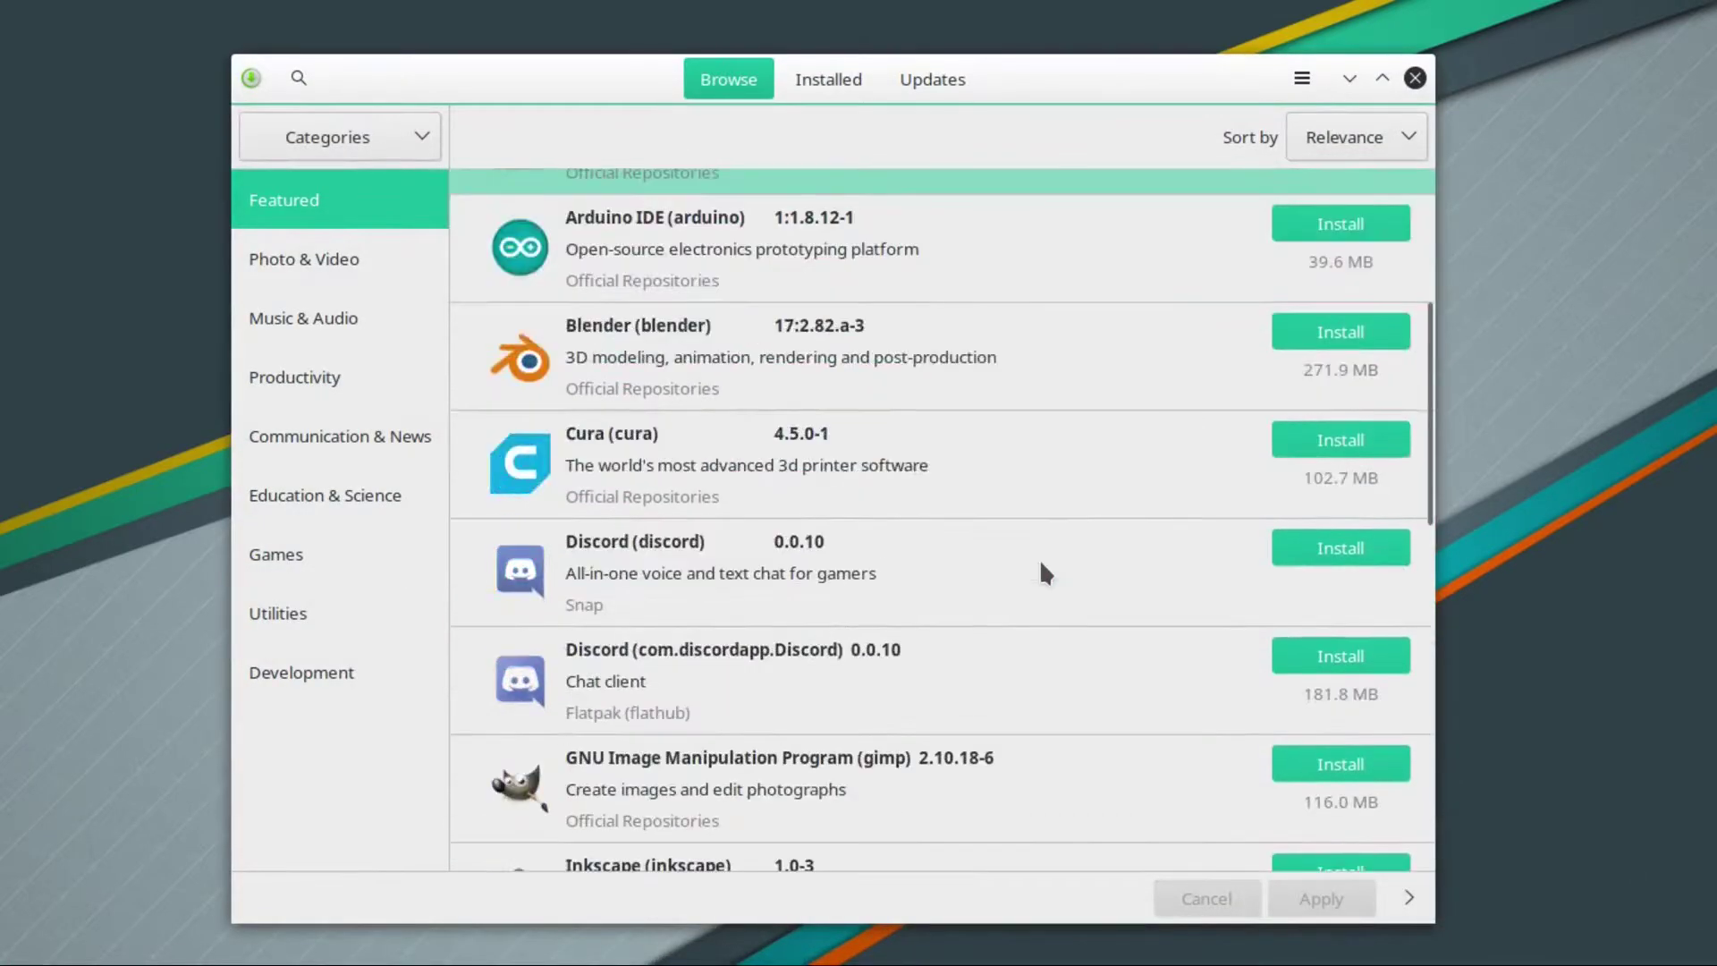
# - Browse the list of all installed packages in the software manager and minimize its window
pyautogui.click(826, 90)
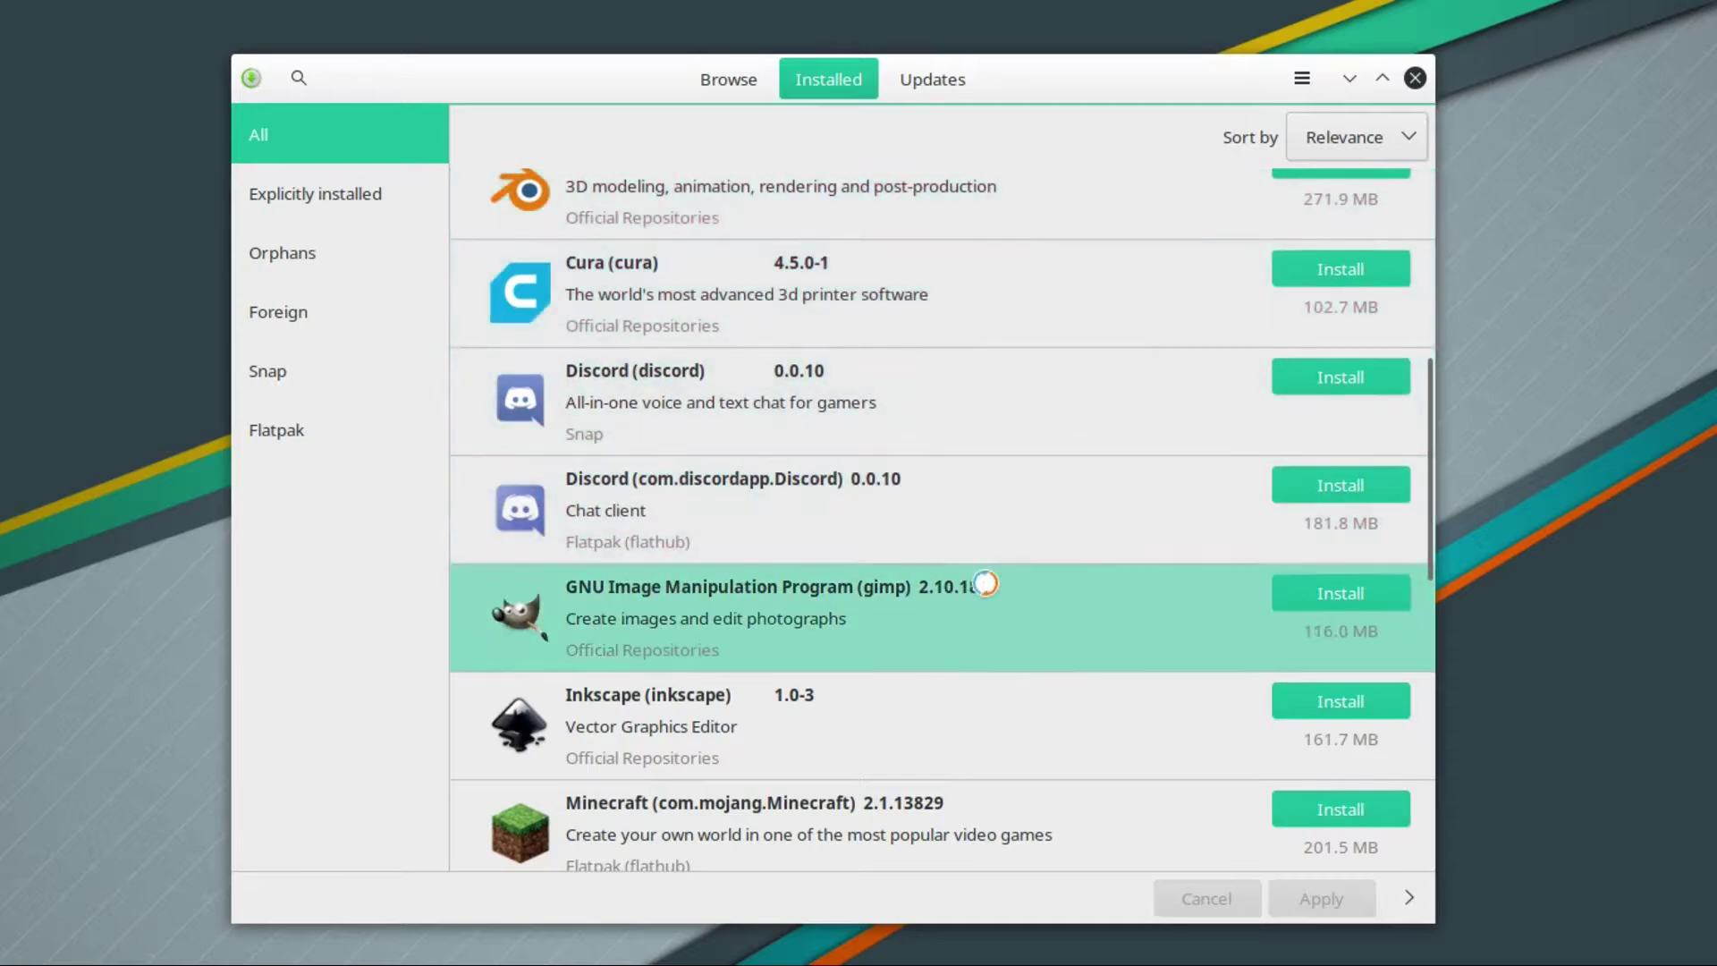
pyautogui.scroll(-5, 983, 586)
pyautogui.scroll(-15, 1255, 358)
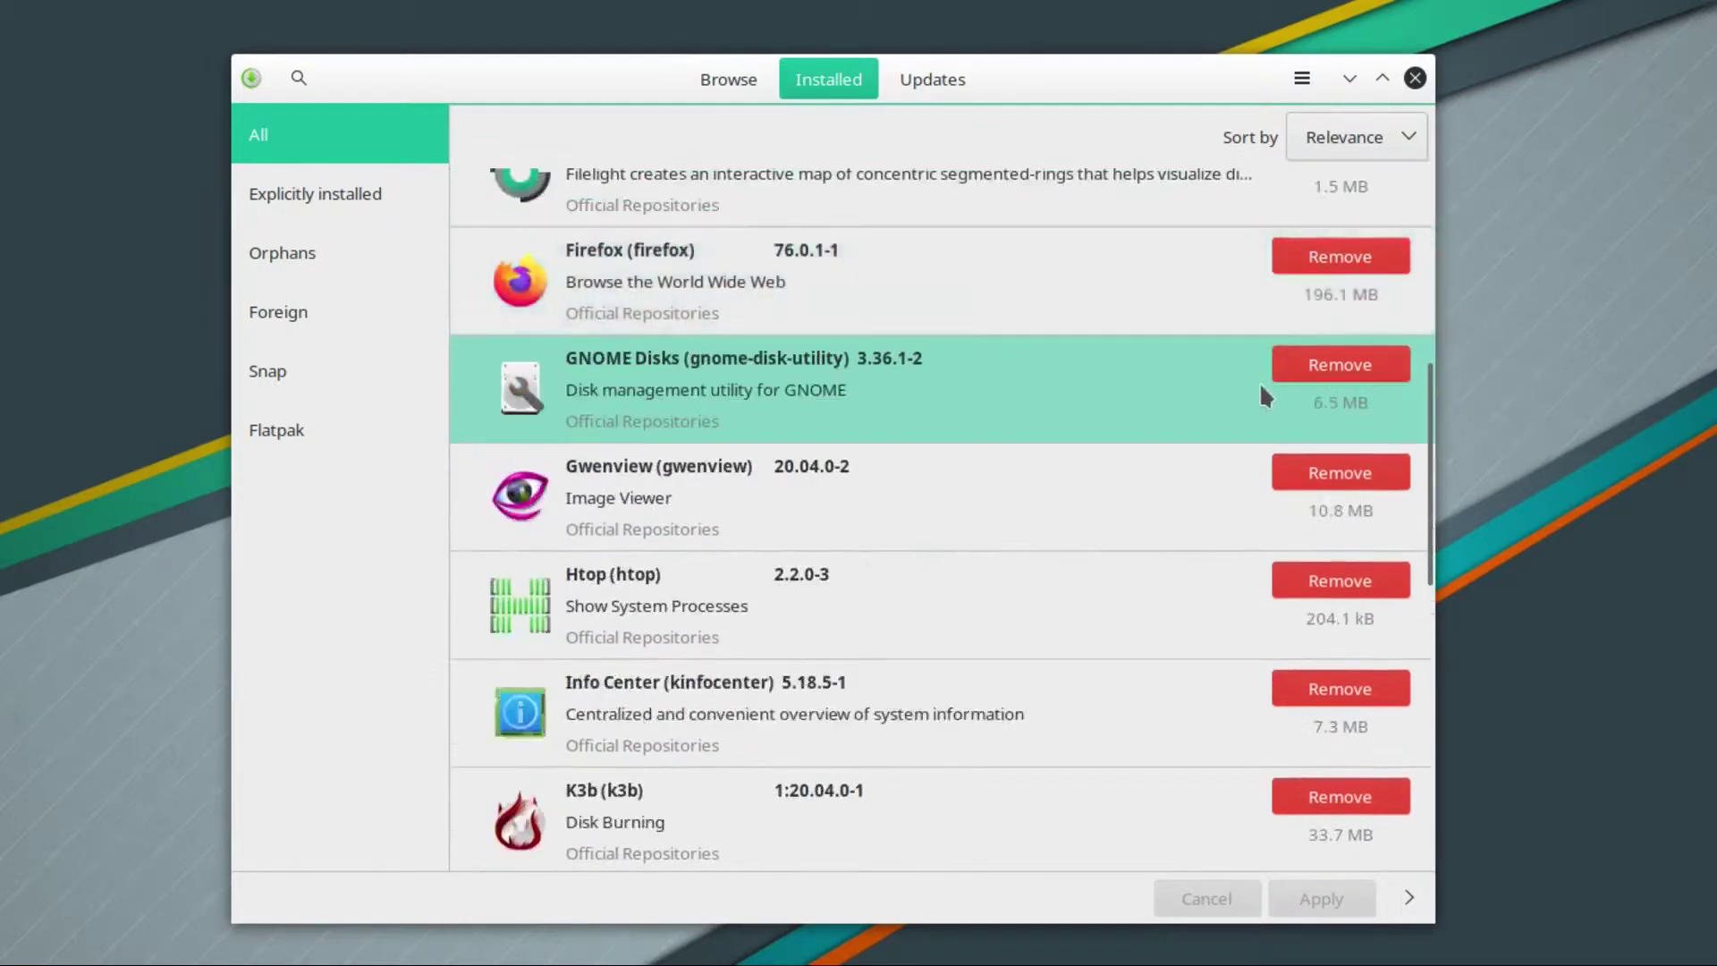
pyautogui.scroll(-15, 1109, 554)
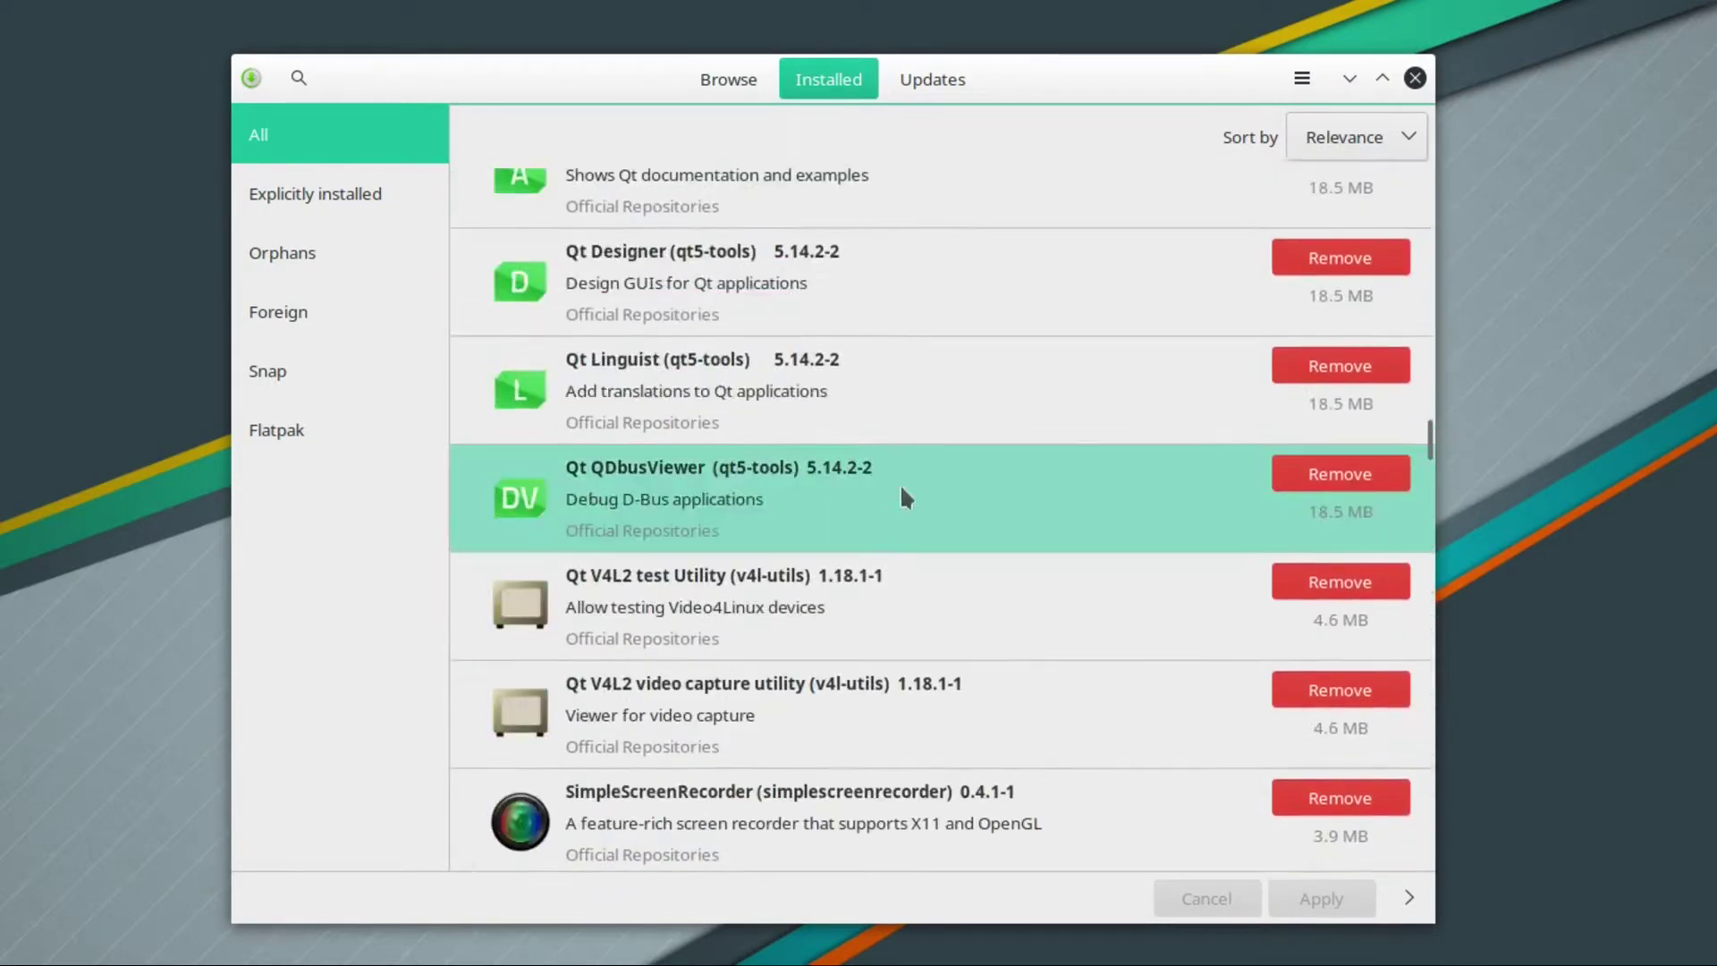
pyautogui.click(1347, 79)
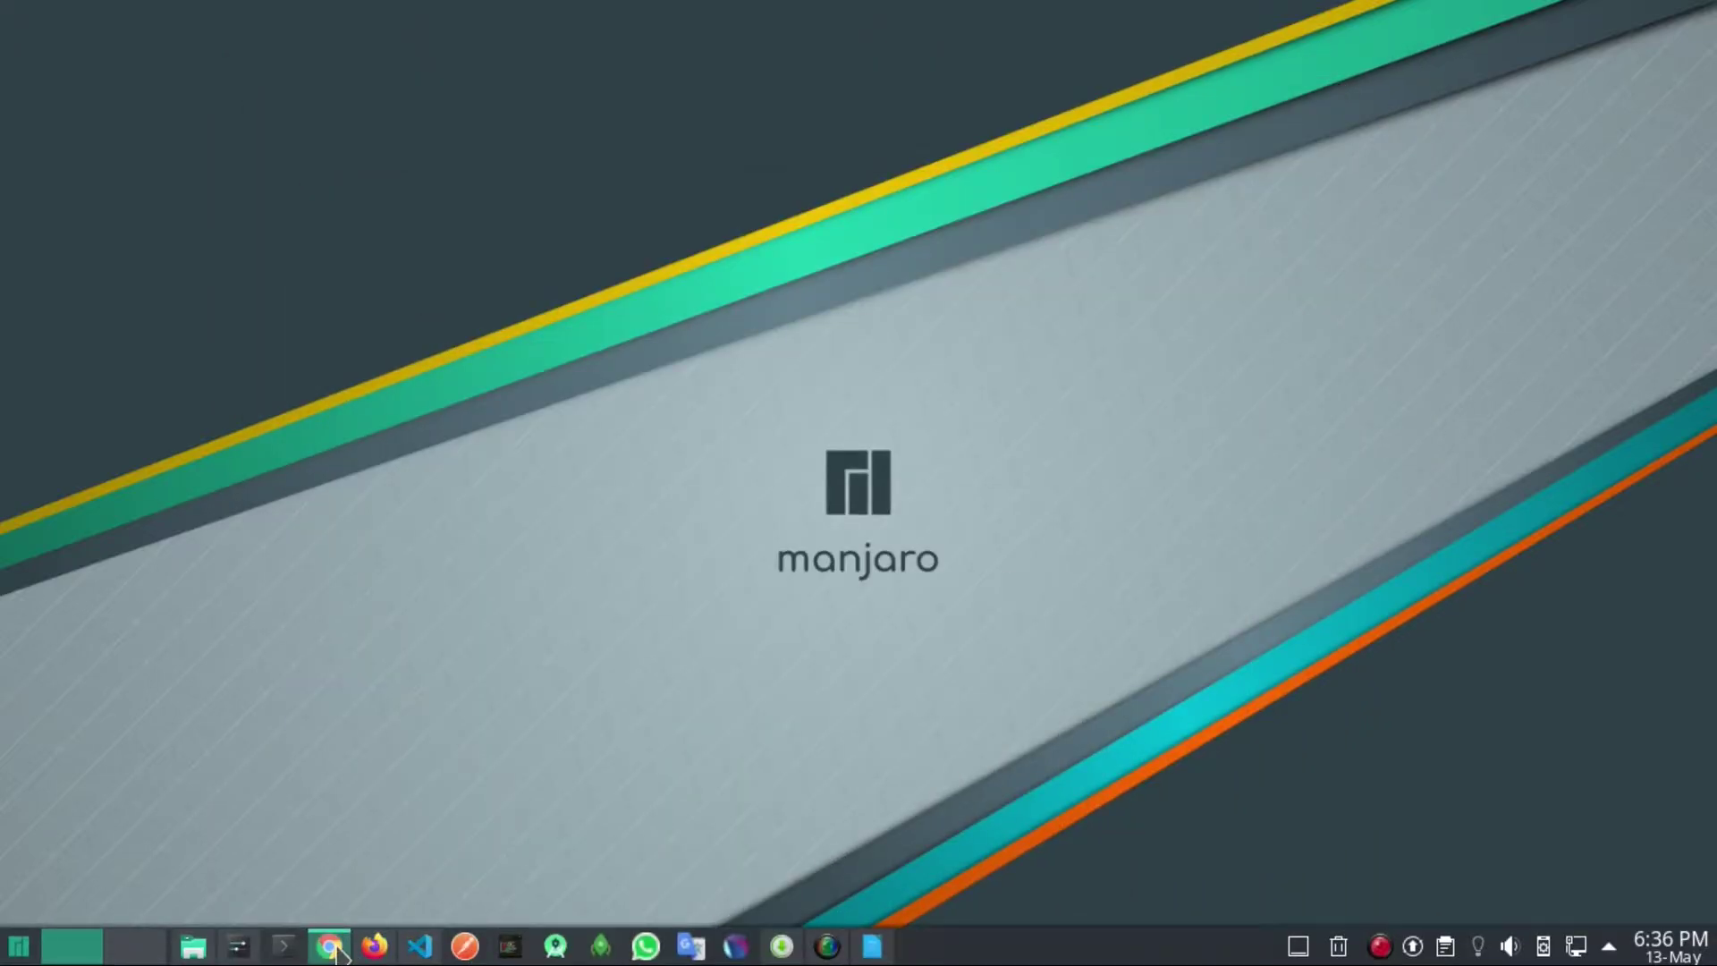
# - Open System Settings and view the Hardware Configuration page with the graphics drivers
pyautogui.click(238, 946)
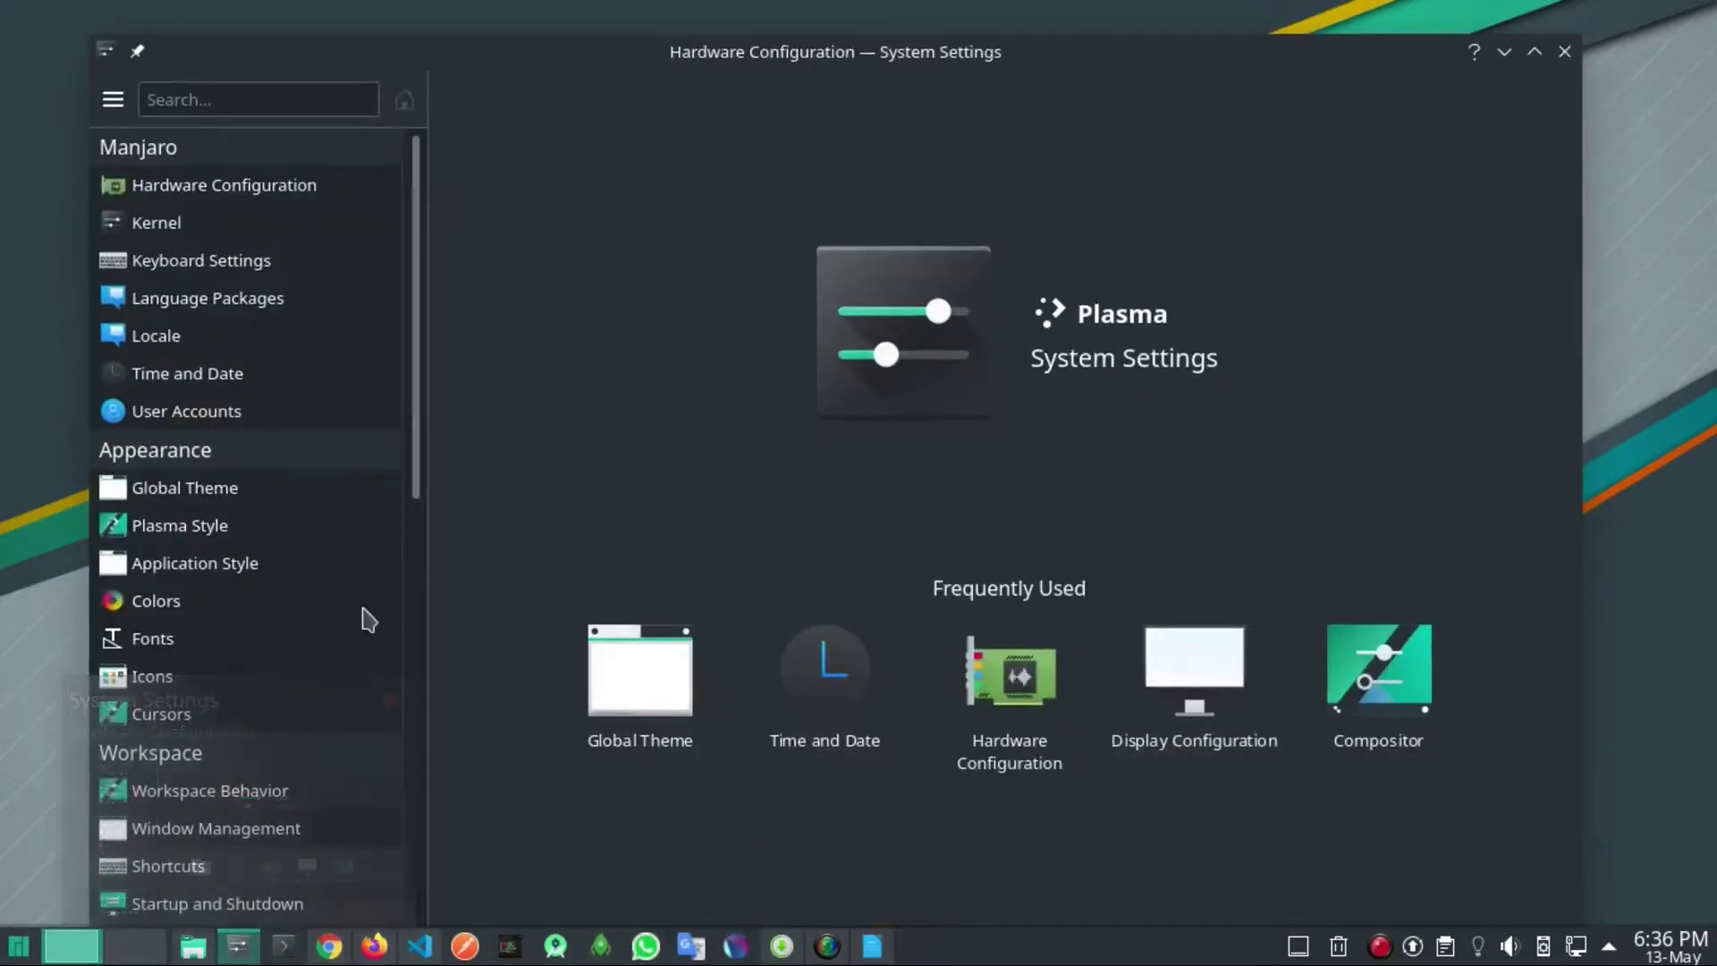
pyautogui.click(257, 185)
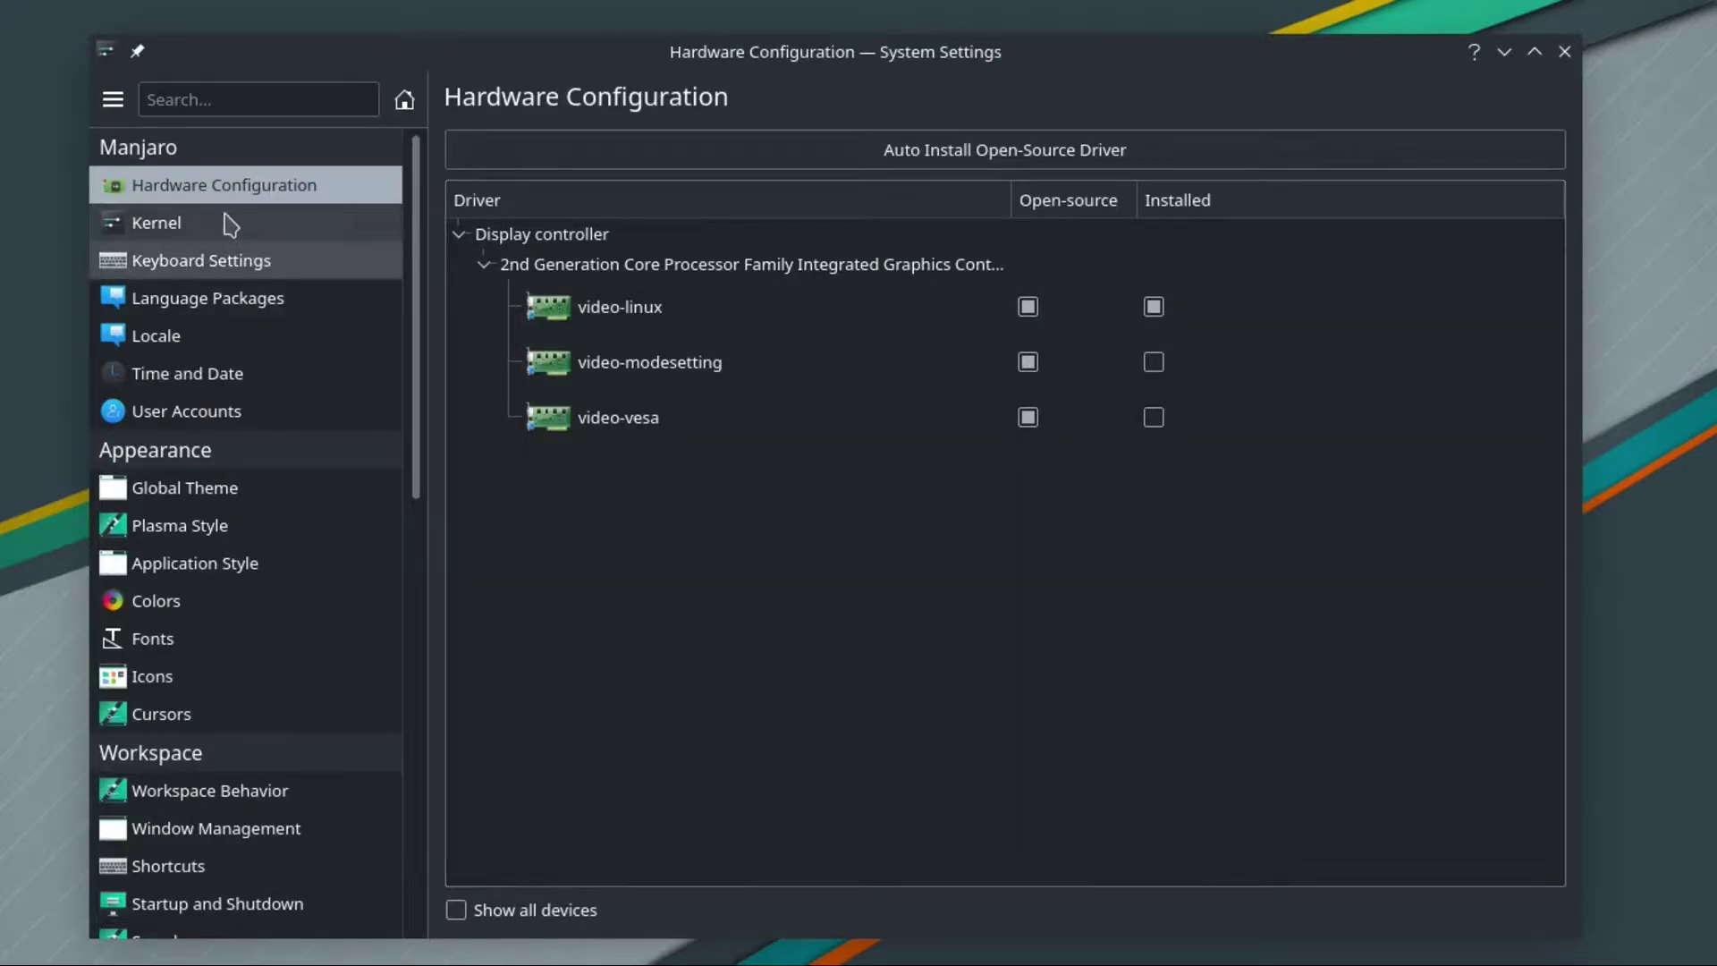
# - Examine the available Linux kernels, view the Linux 5.5 changelog and close it
pyautogui.click(222, 230)
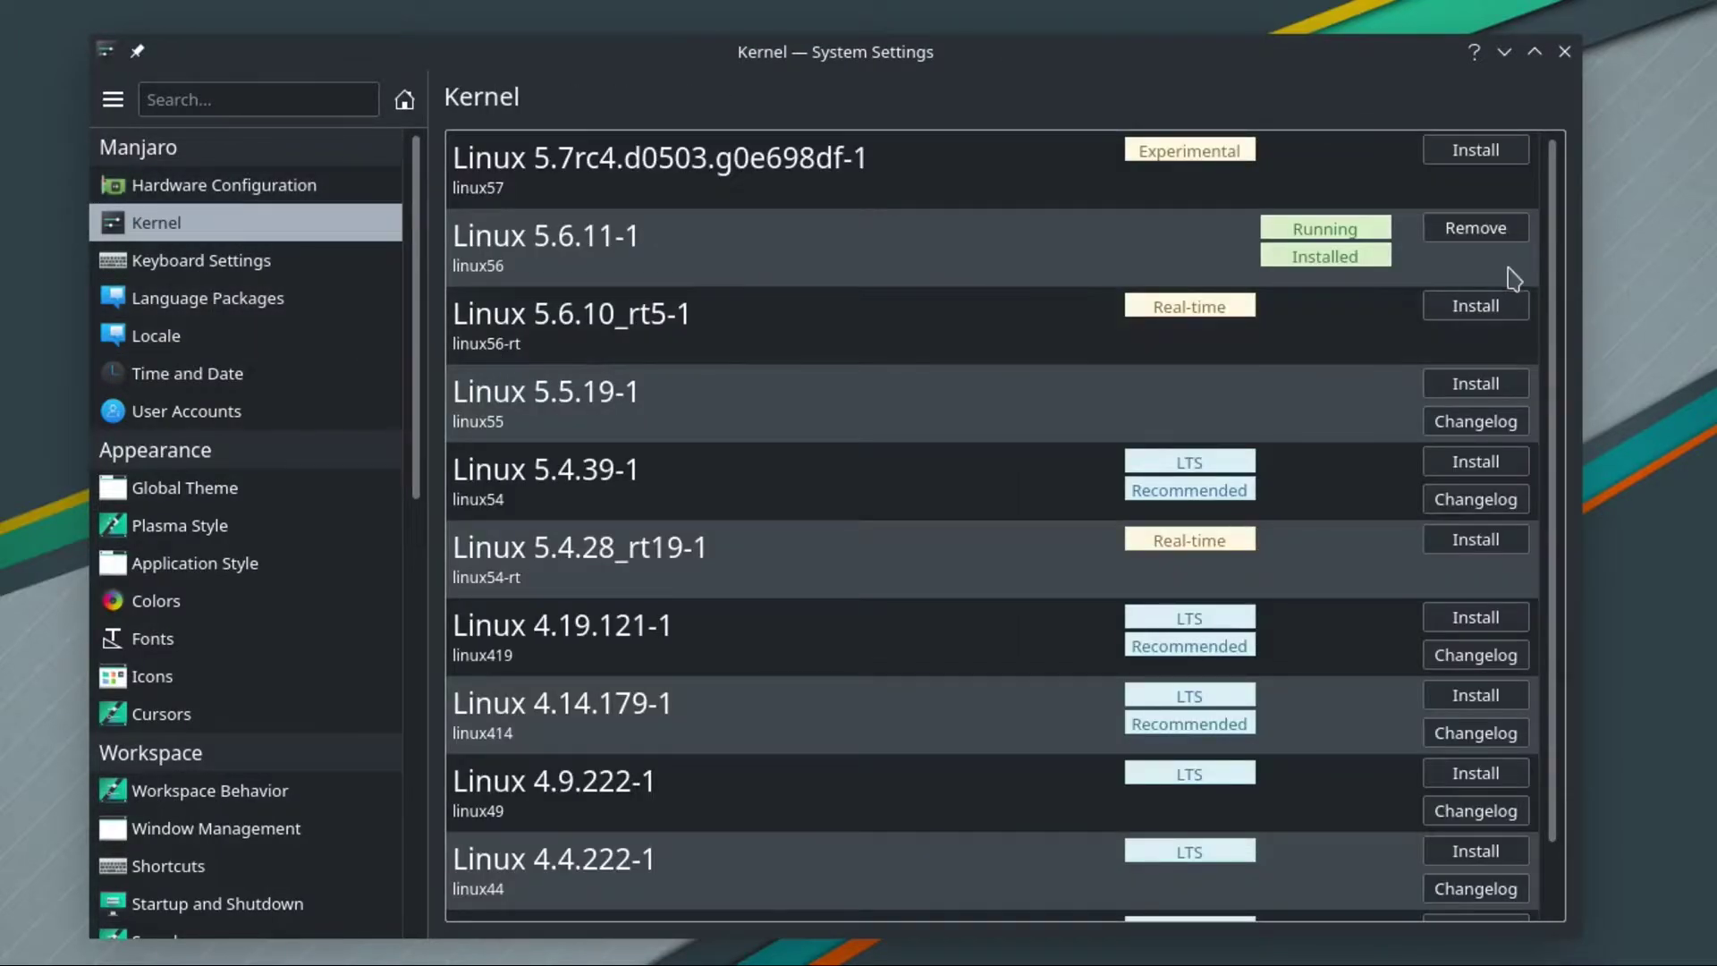
pyautogui.scroll(-1, 1475, 339)
pyautogui.scroll(1, 1430, 447)
pyautogui.click(1477, 422)
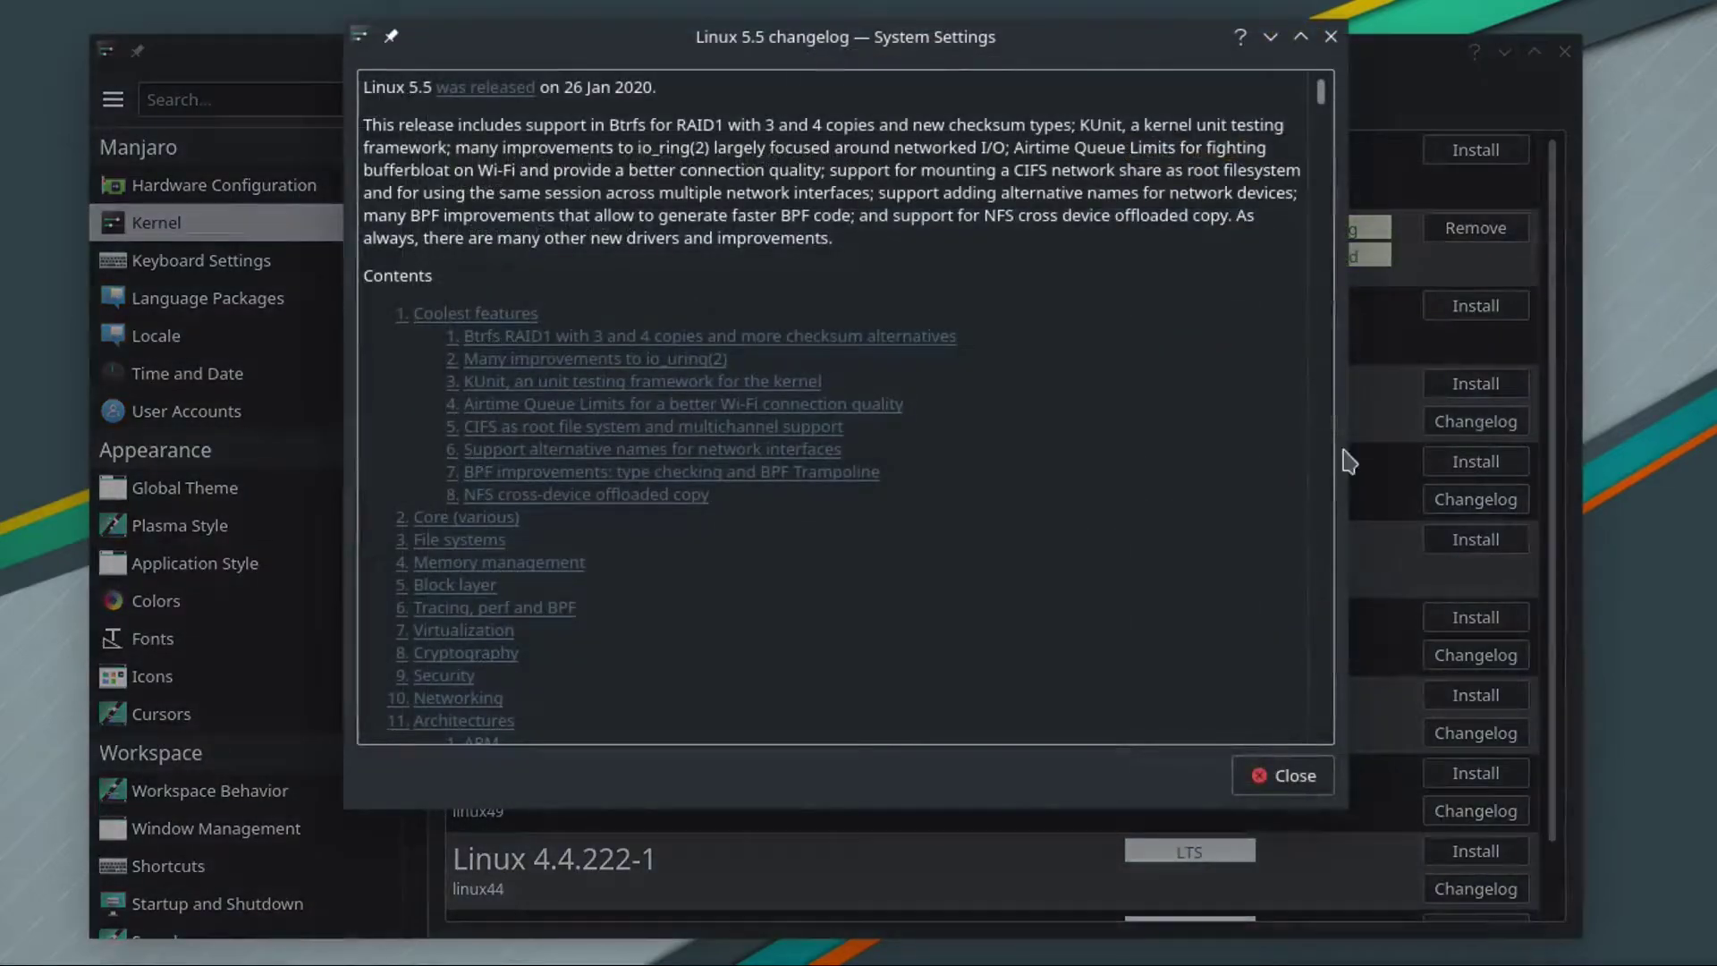
pyautogui.click(1278, 778)
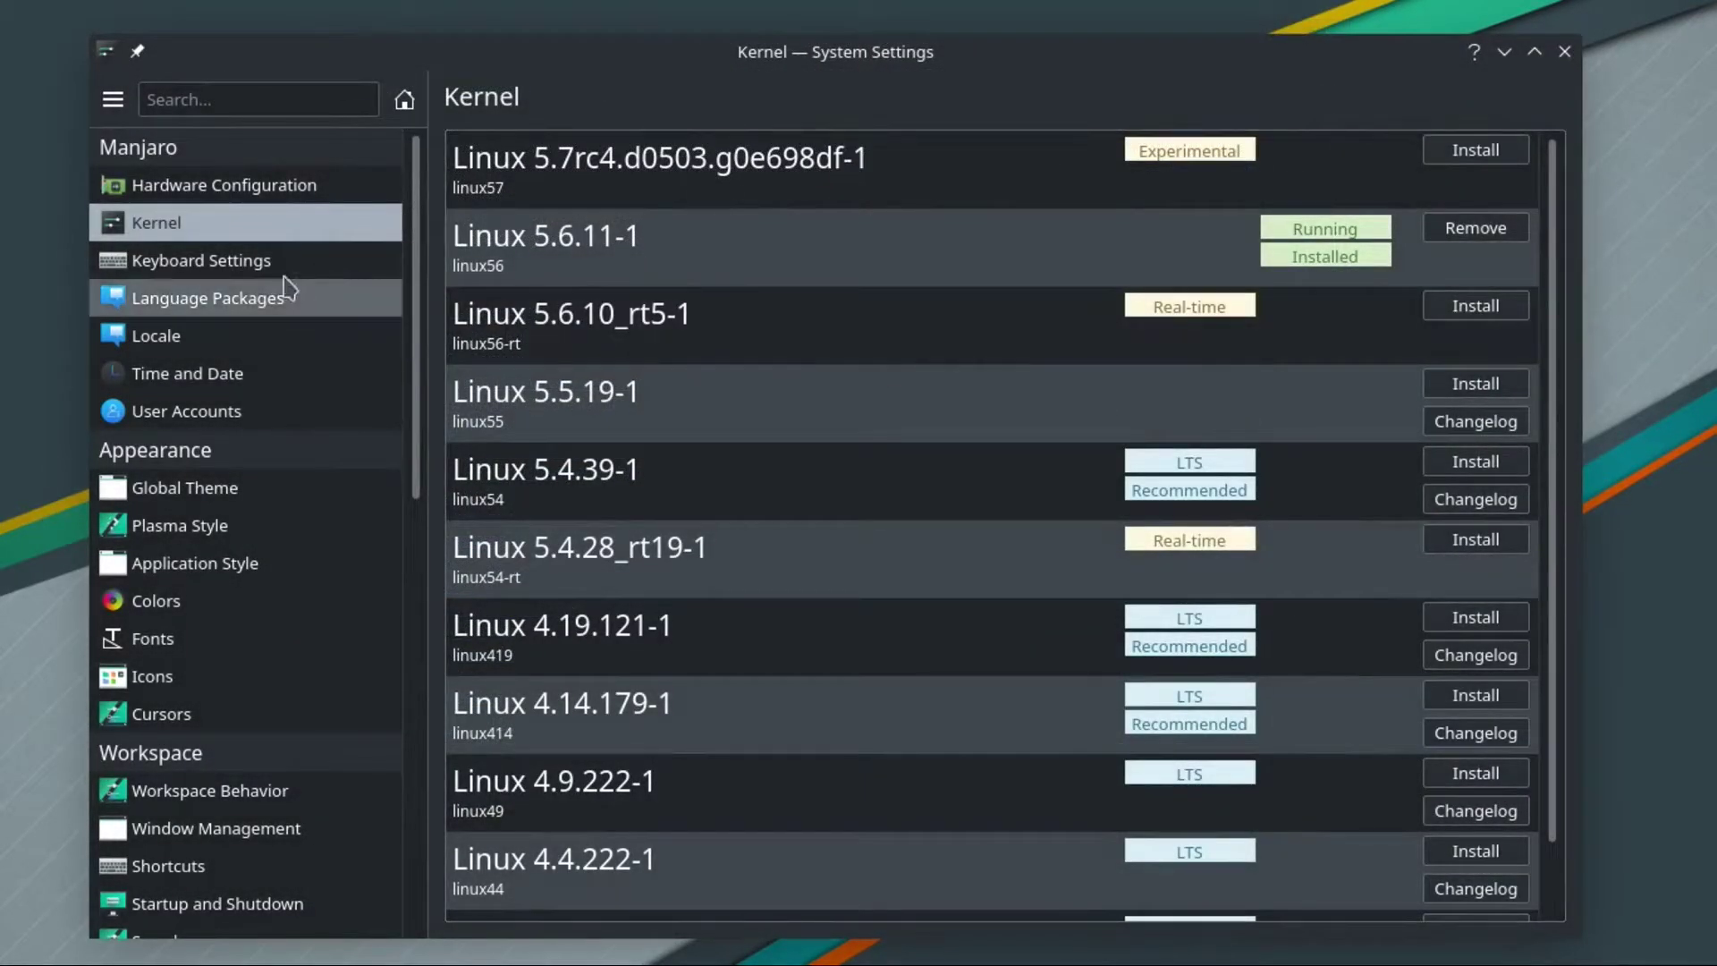
# - View the Keyboard Settings and Language Packages pages in System Settings
pyautogui.click(260, 264)
pyautogui.click(259, 304)
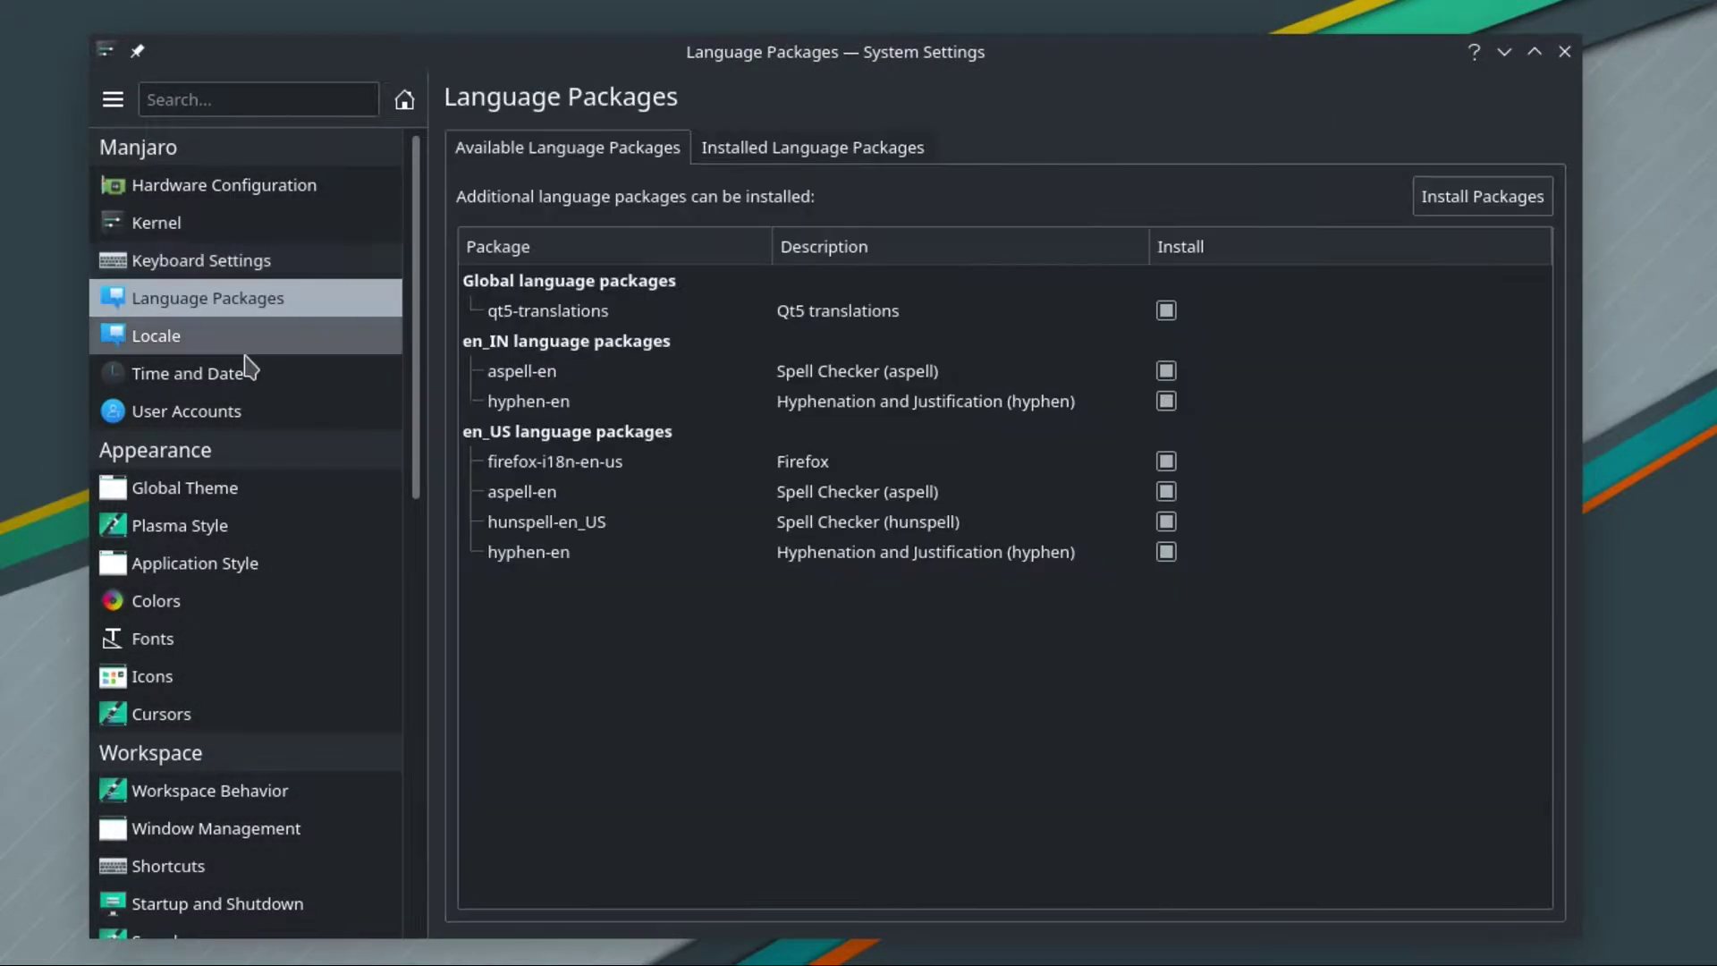
# - Open KRunner, search for "chrome" and clear the query
pyautogui.hotkey('alt', 'space')
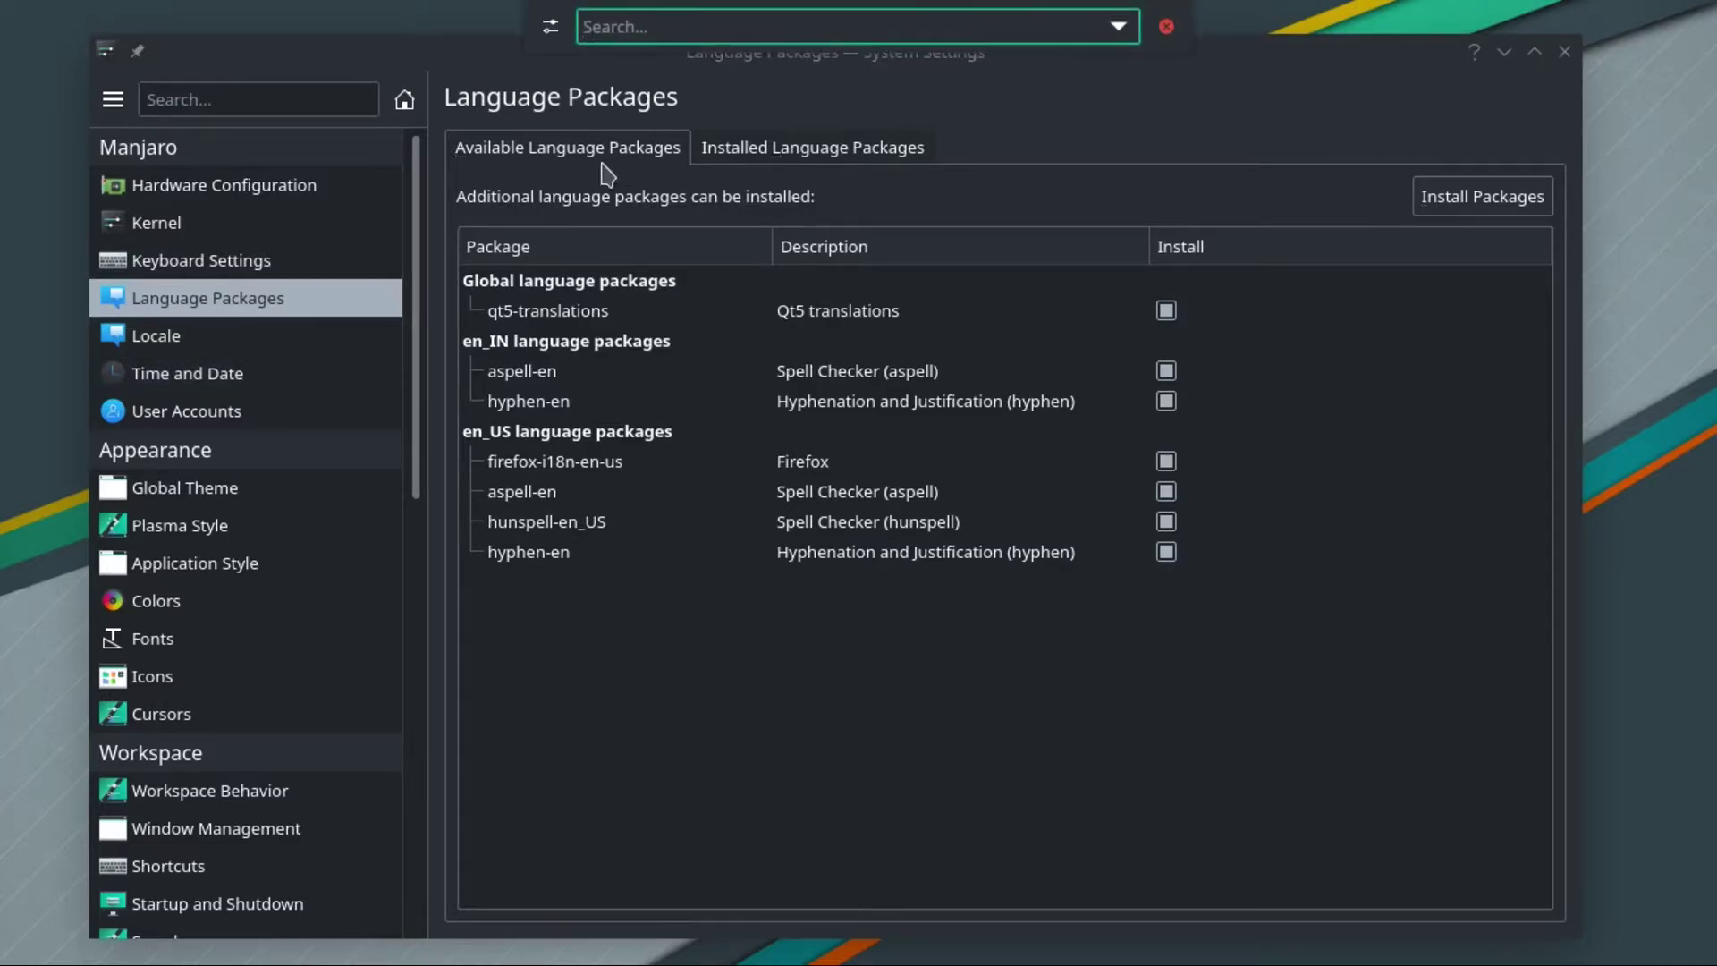
pyautogui.write('chrome')
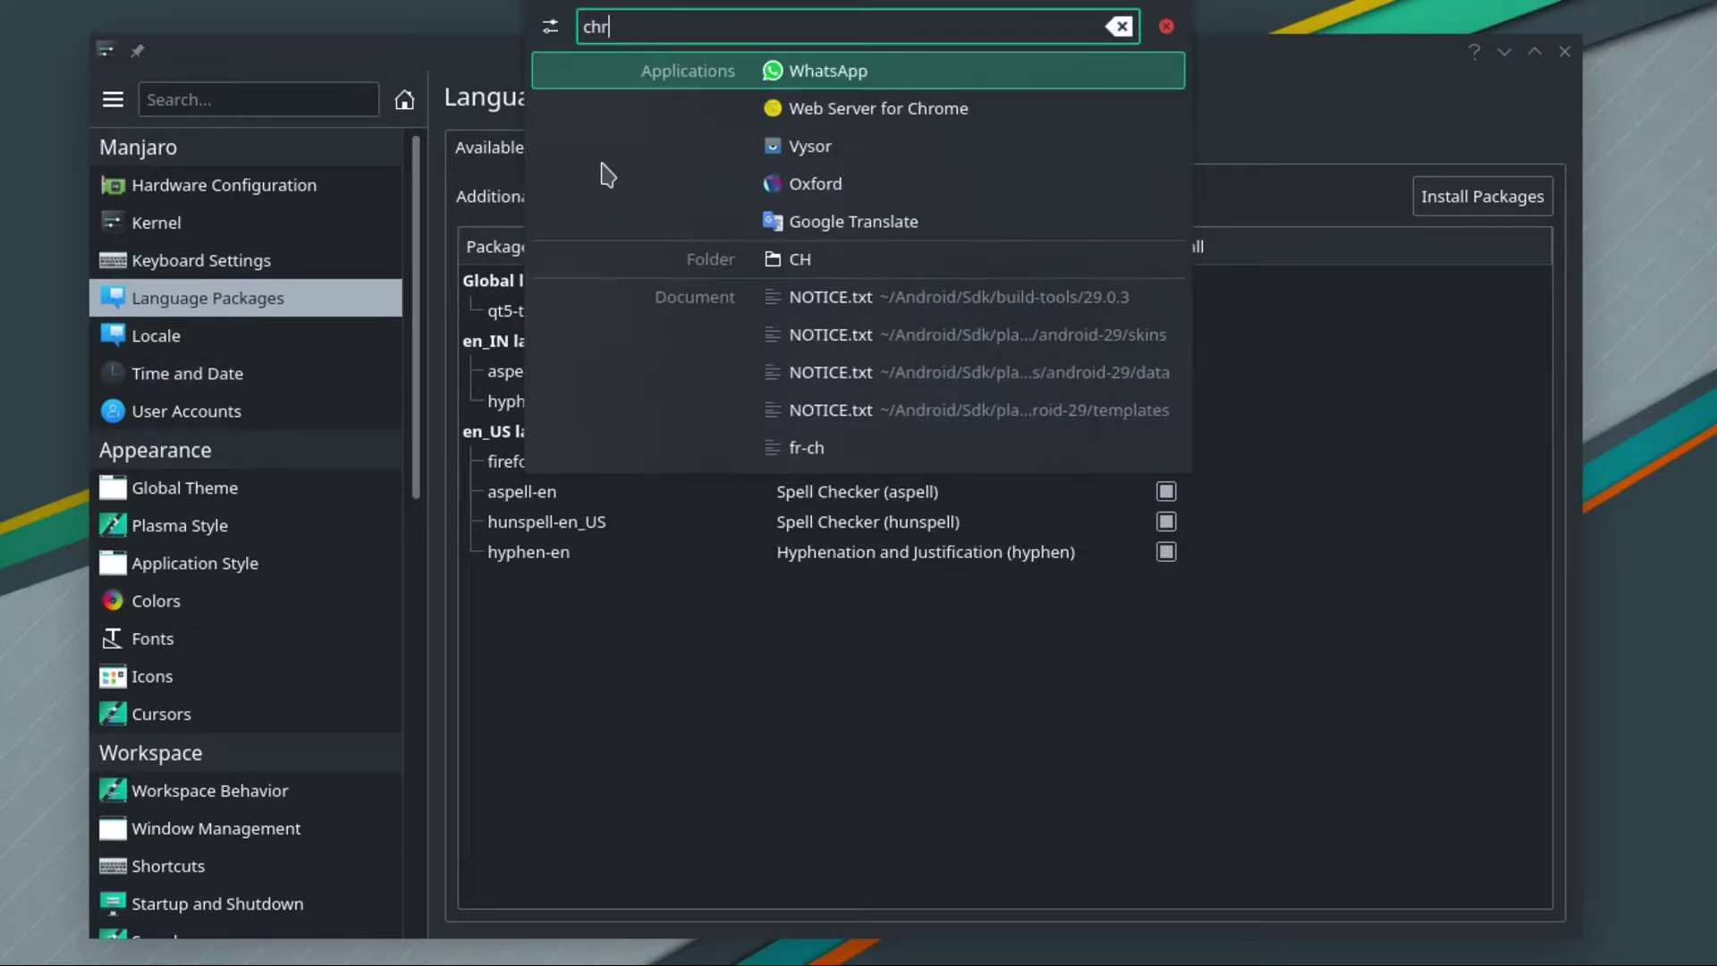
pyautogui.press('BackSpace')
pyautogui.press('BackSpace')
pyautogui.press('BackSpace')
pyautogui.press('BackSpace')
pyautogui.press('BackSpace')
pyautogui.press('BackSpace')
# - Search KRunner for "file", browse through the matching results and close KRunner
pyautogui.write('f')
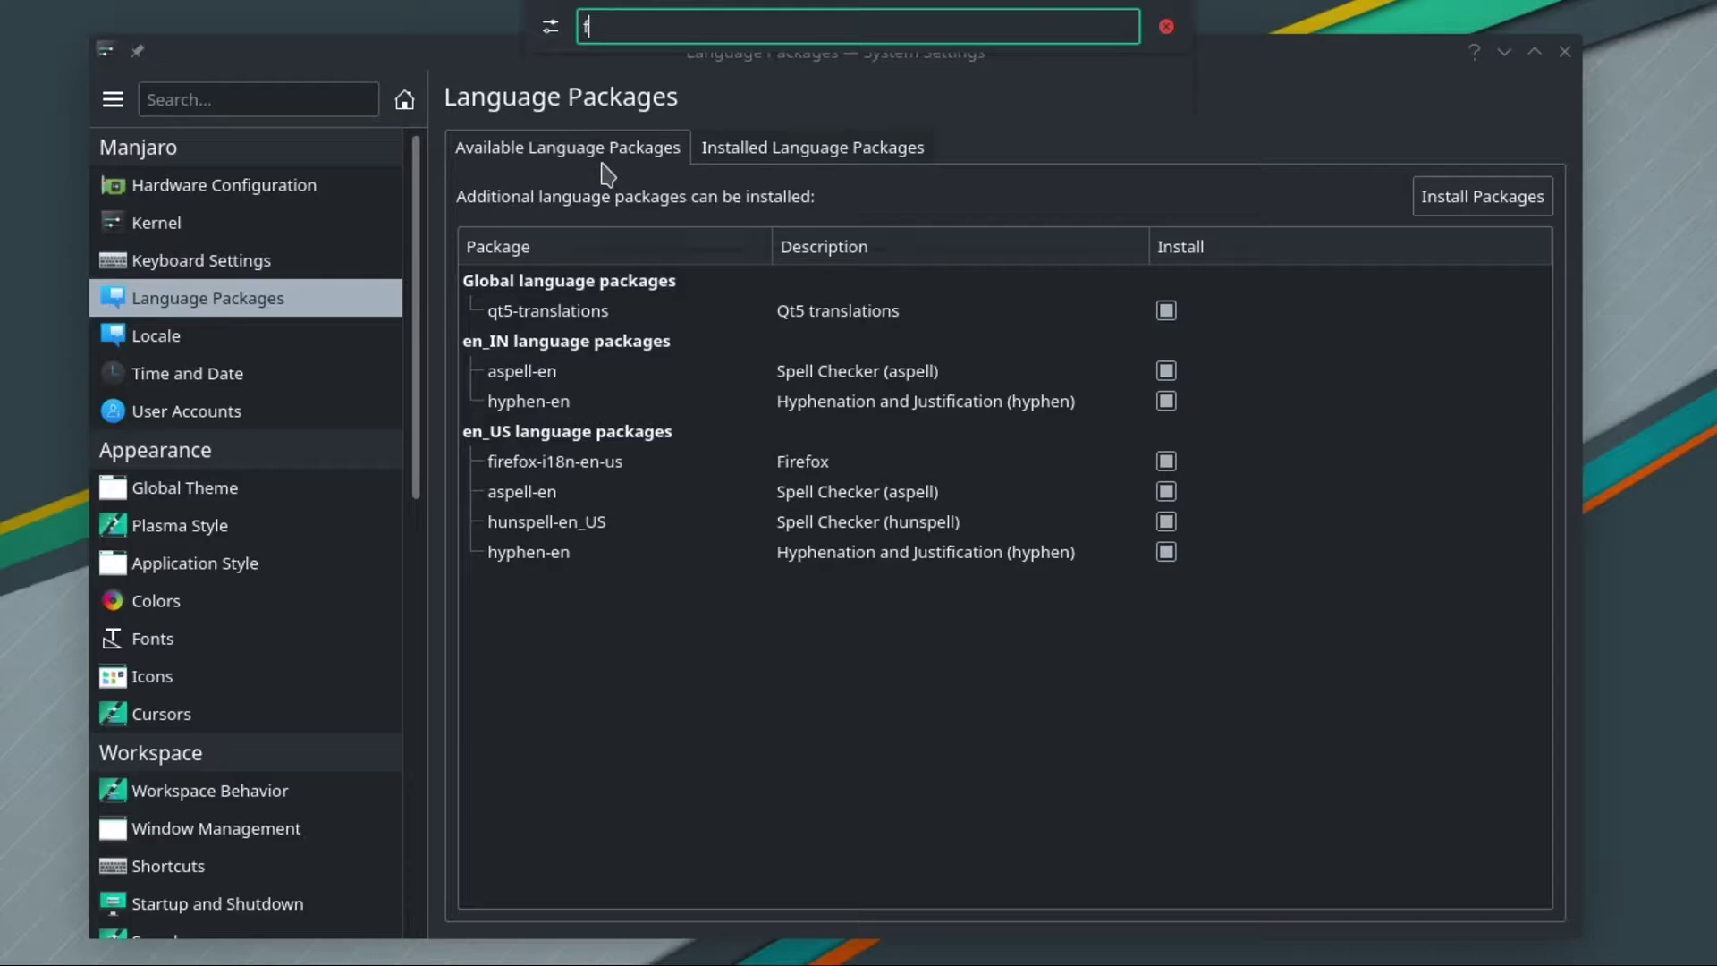
pyautogui.write('ile')
pyautogui.press('Down')
pyautogui.press('Down')
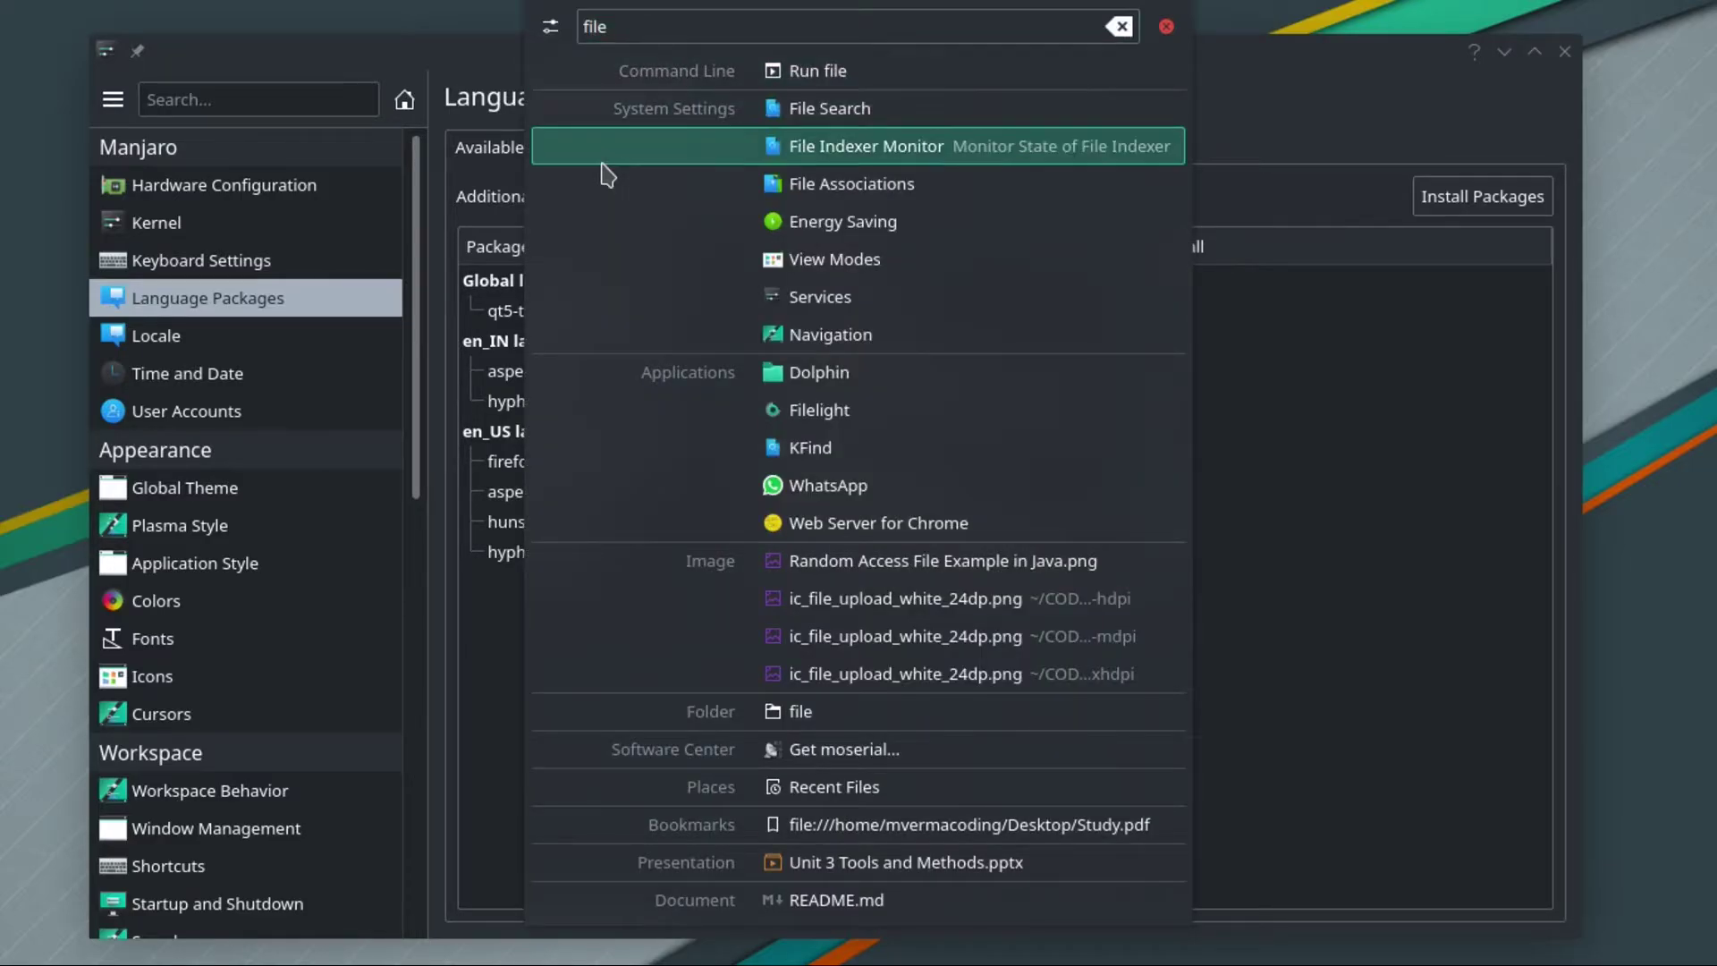
pyautogui.press('Down')
pyautogui.press('Down')
pyautogui.press('Down')
pyautogui.press('Down')
pyautogui.press('Escape')
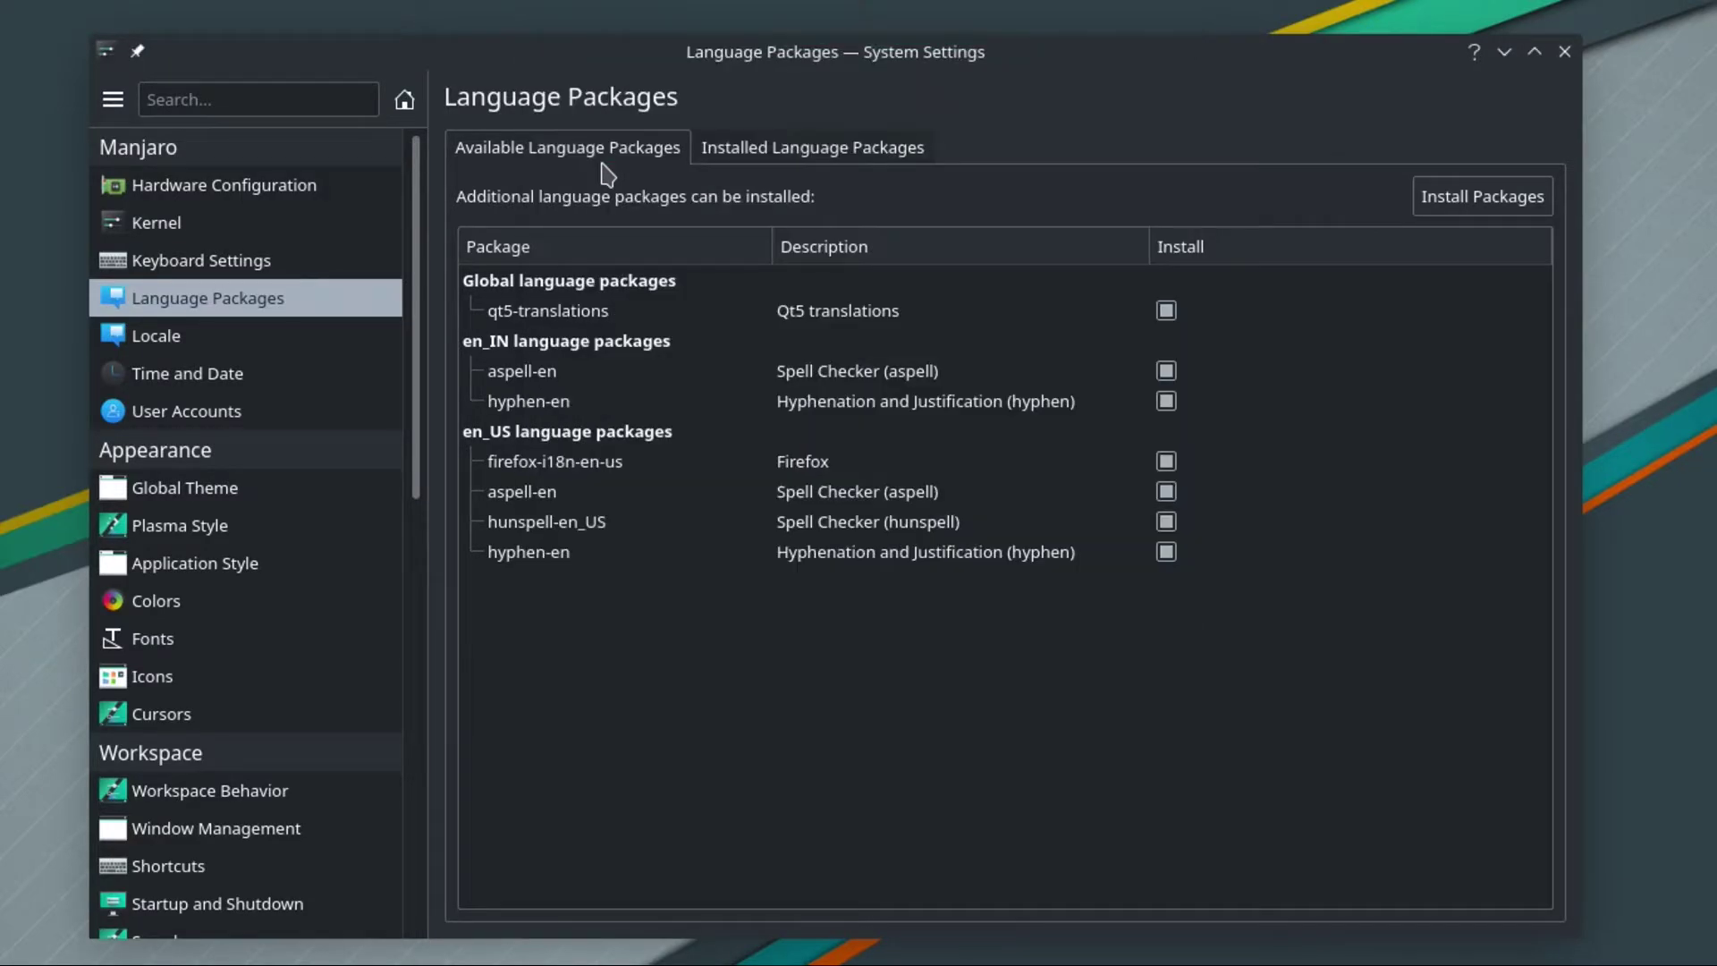
# - View the Hardware Configuration page in System Settings again
pyautogui.click(215, 185)
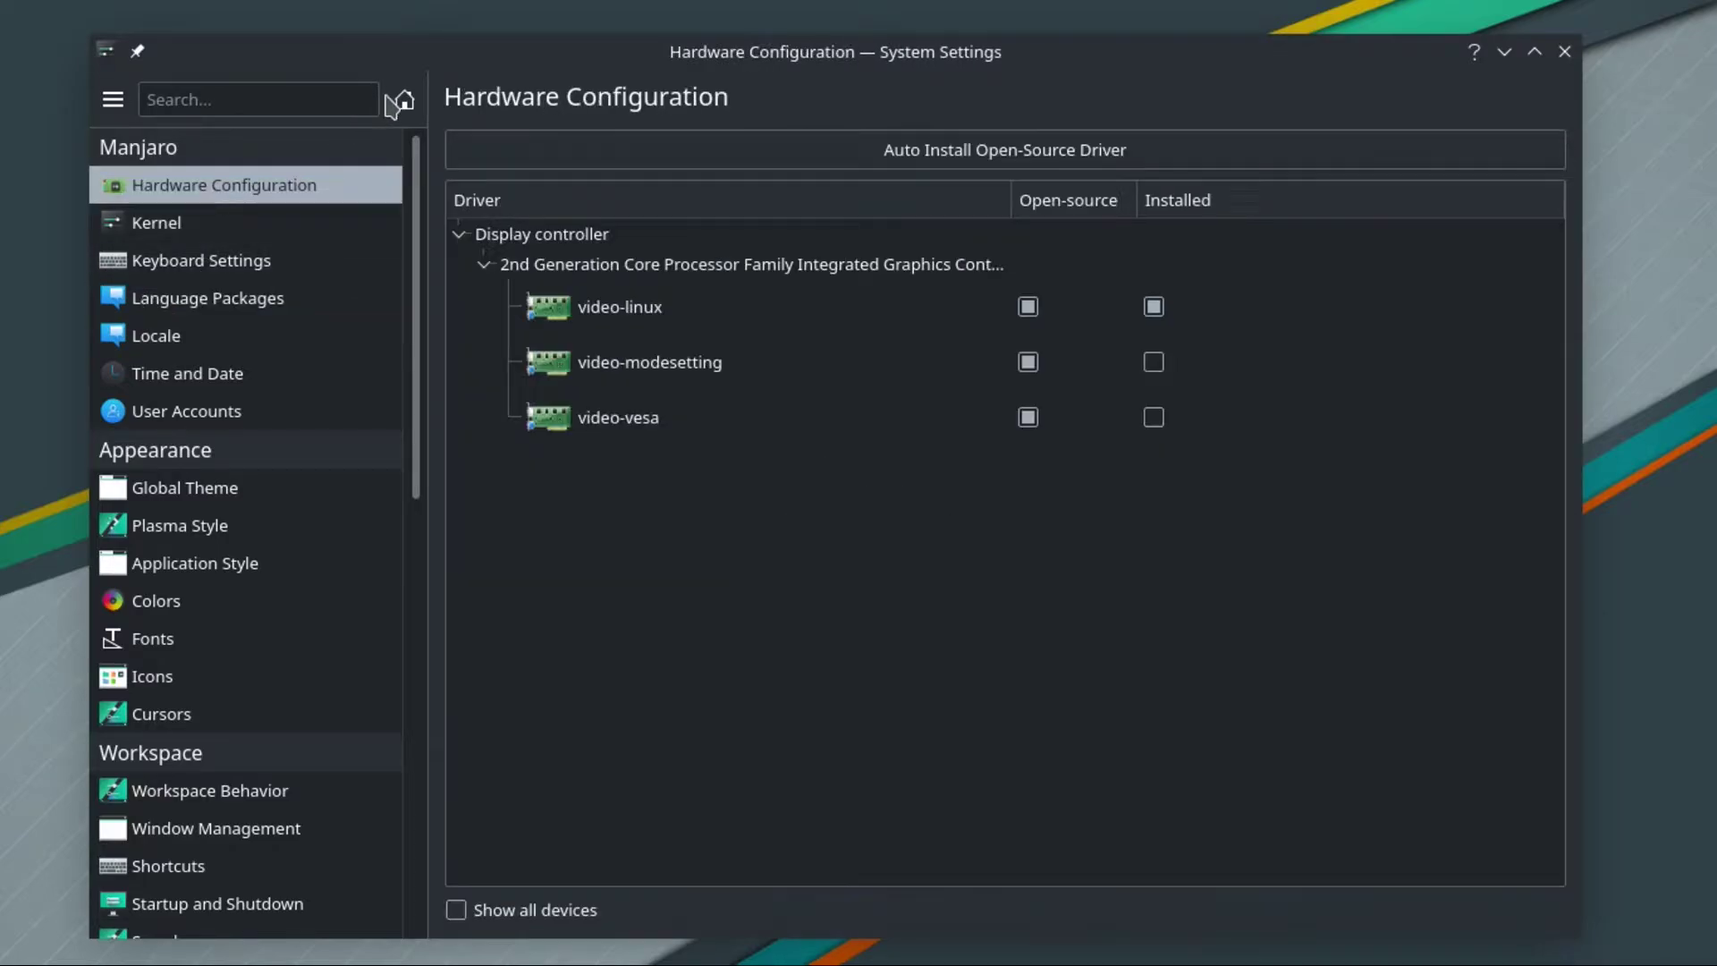
pyautogui.click(404, 99)
pyautogui.click(219, 190)
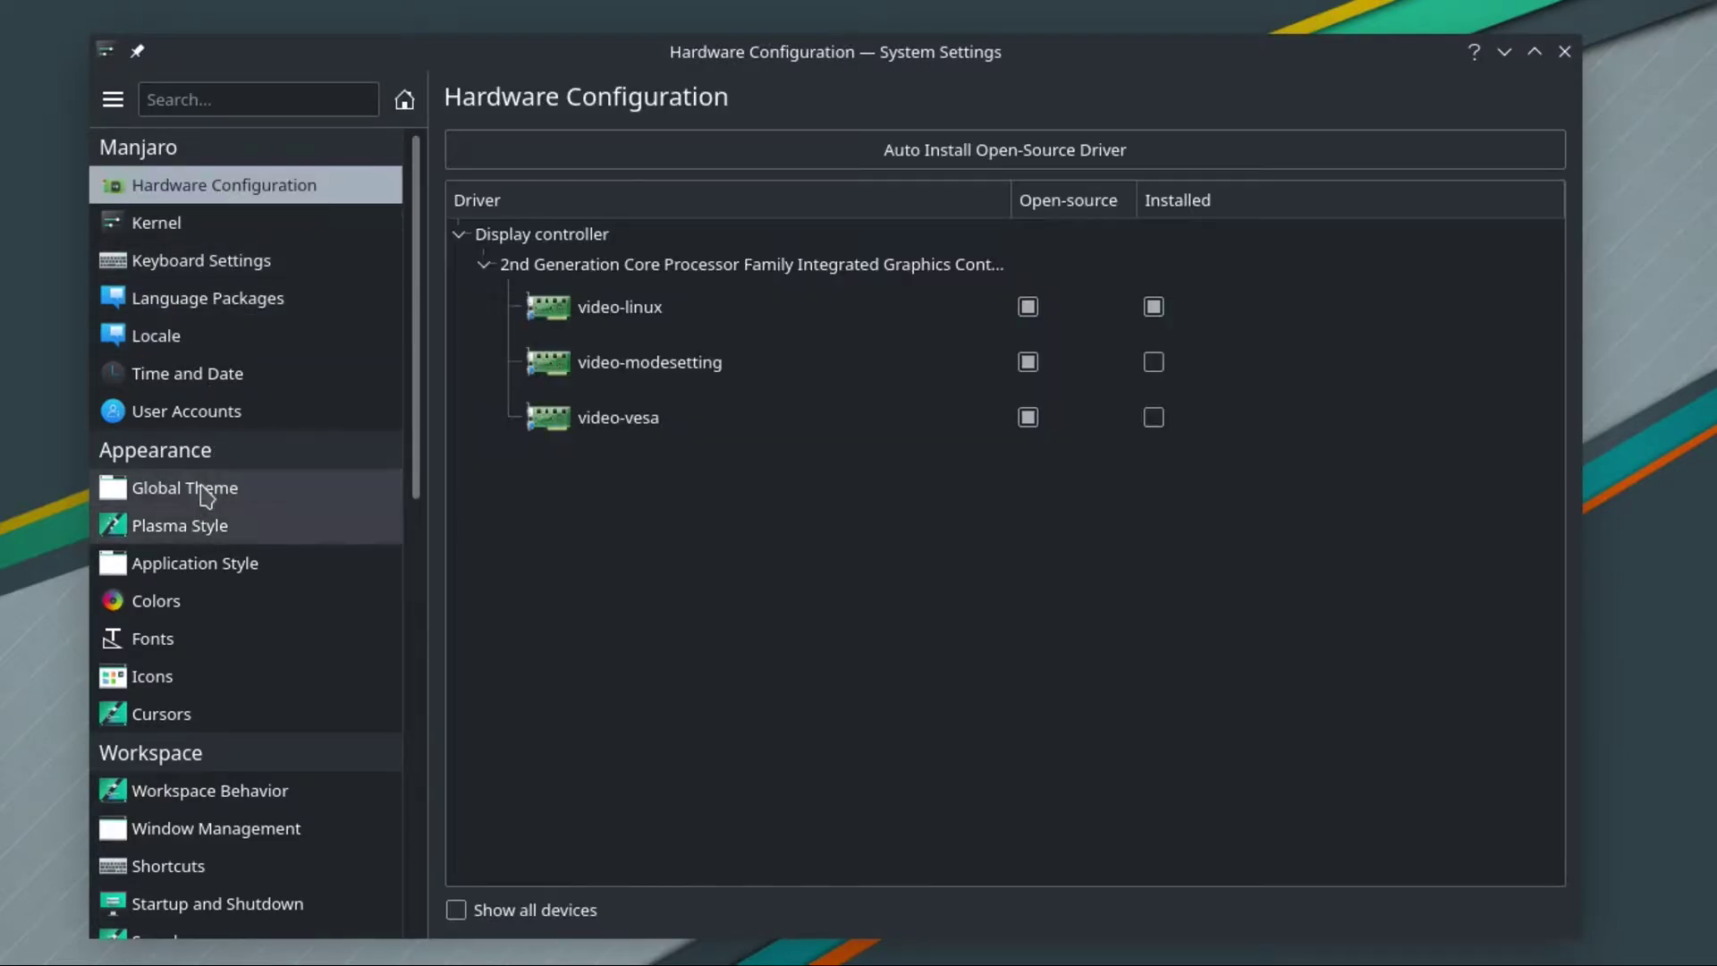
# - Open the Global Theme settings, select Breeze Dark and switch the selection back to Breath2 without applying
pyautogui.click(193, 487)
pyautogui.click(1140, 231)
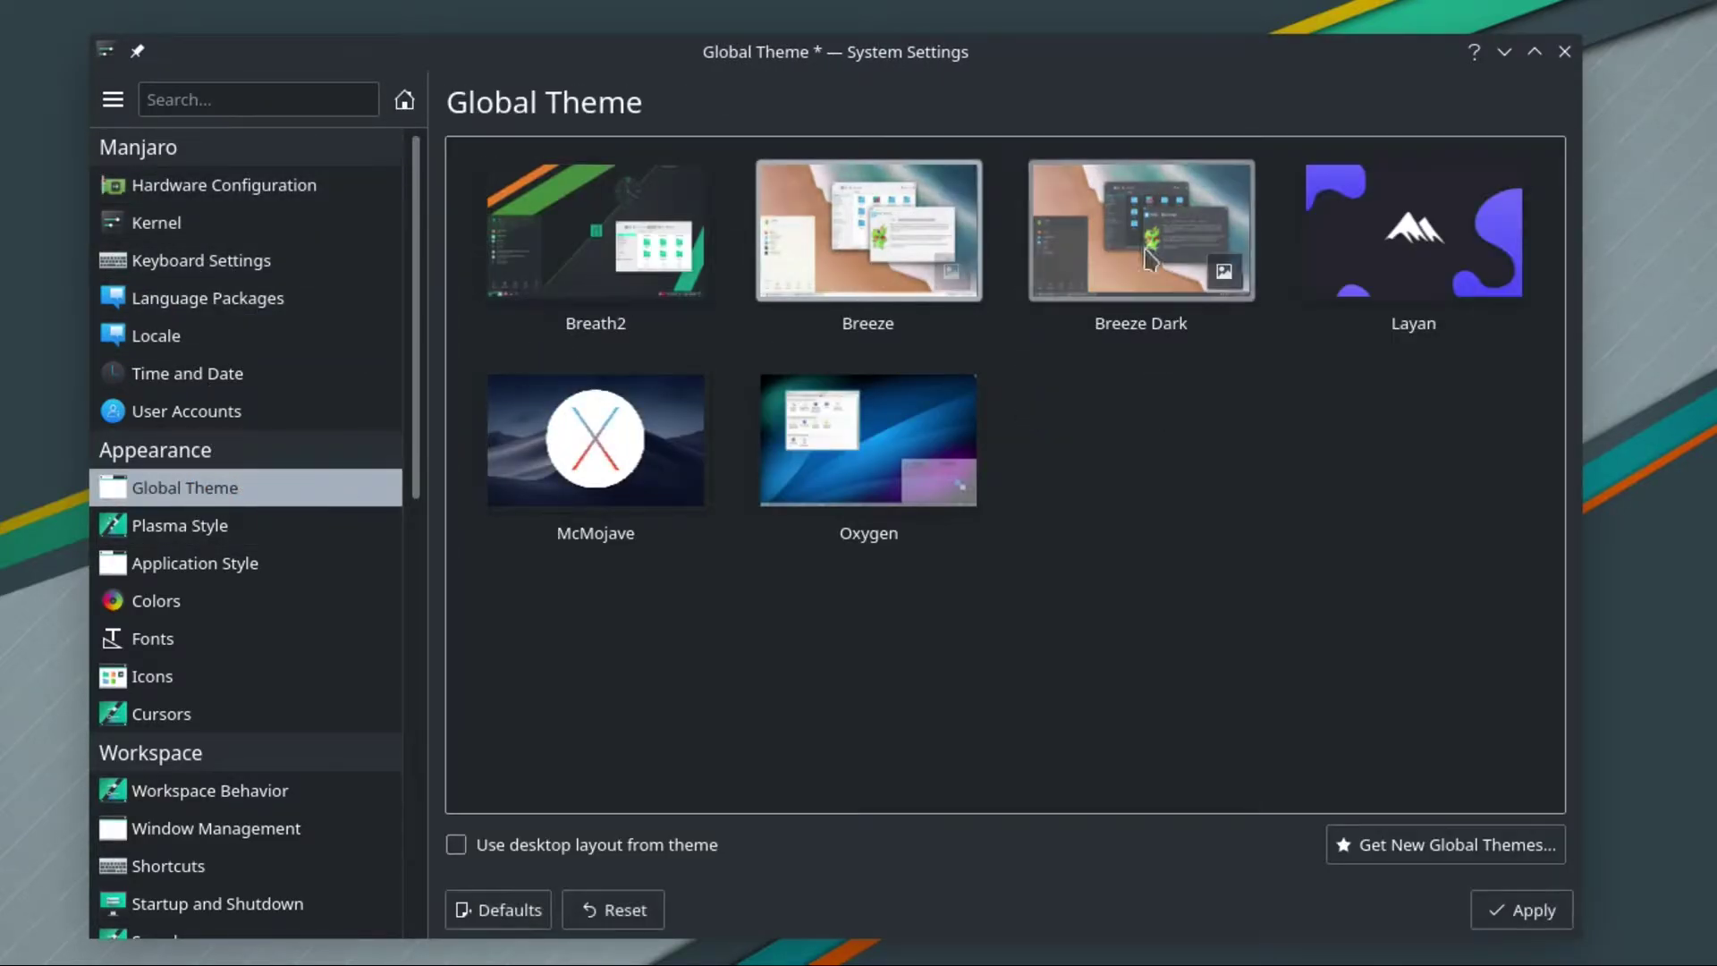
pyautogui.click(662, 269)
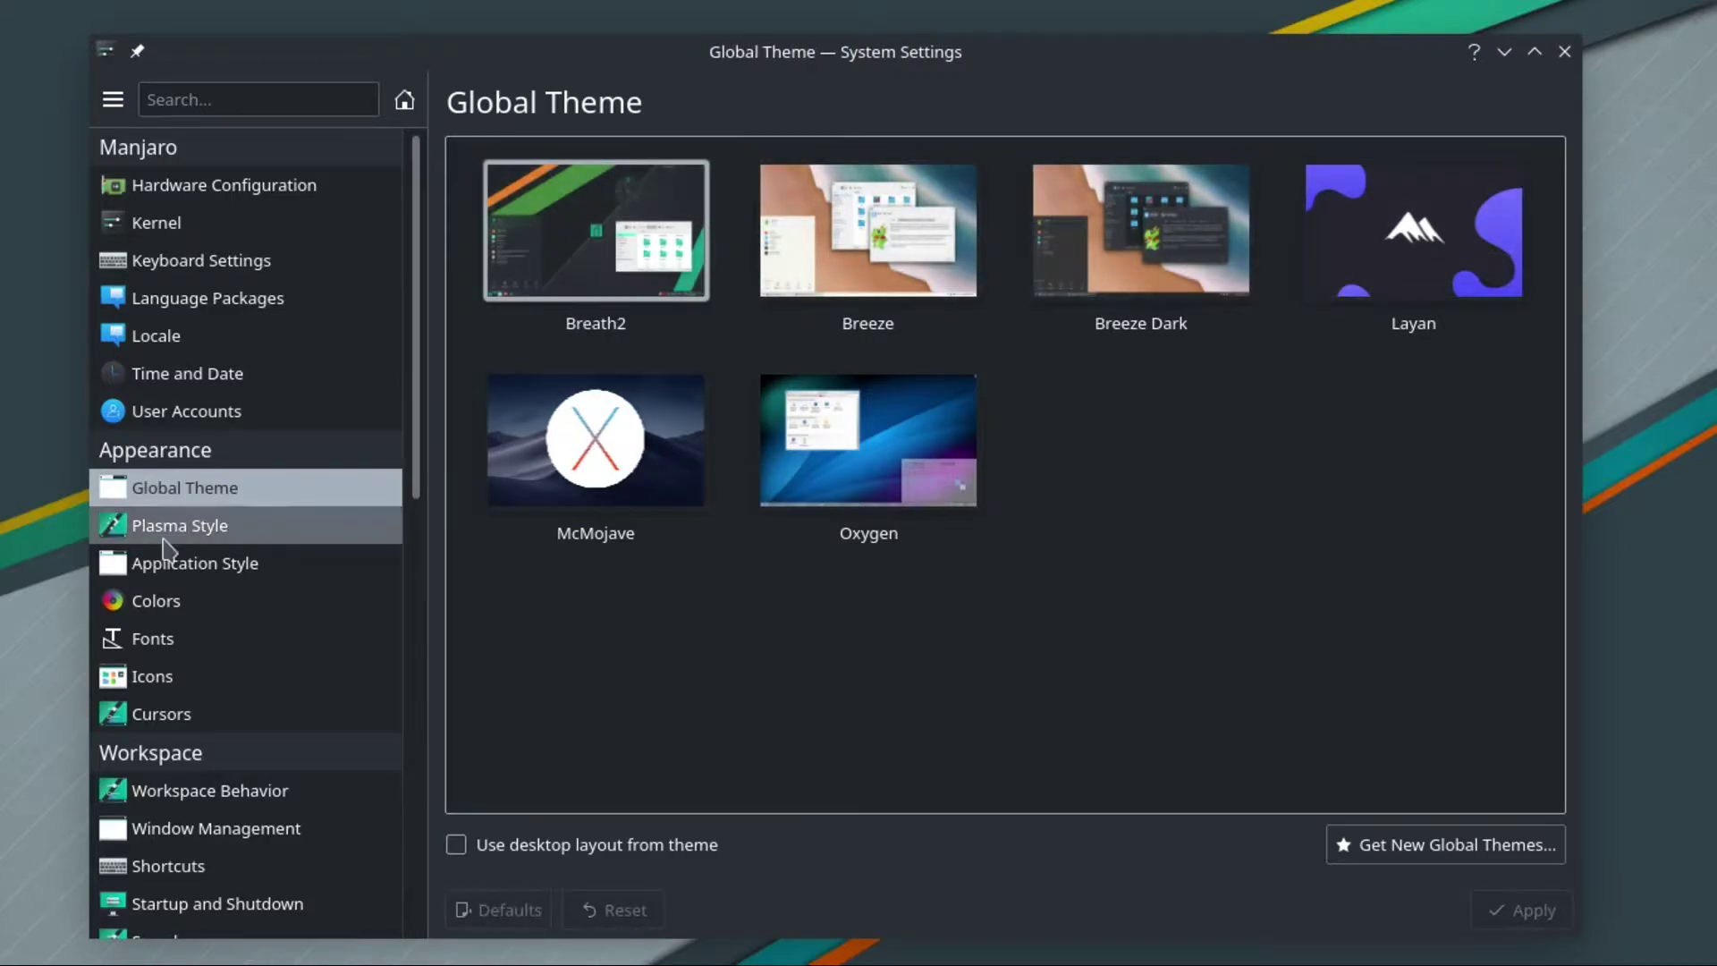
# - Apply the Breath2 color scheme in the Colors settings, and replace it with Breath2Dark2.1
pyautogui.click(167, 610)
pyautogui.click(991, 304)
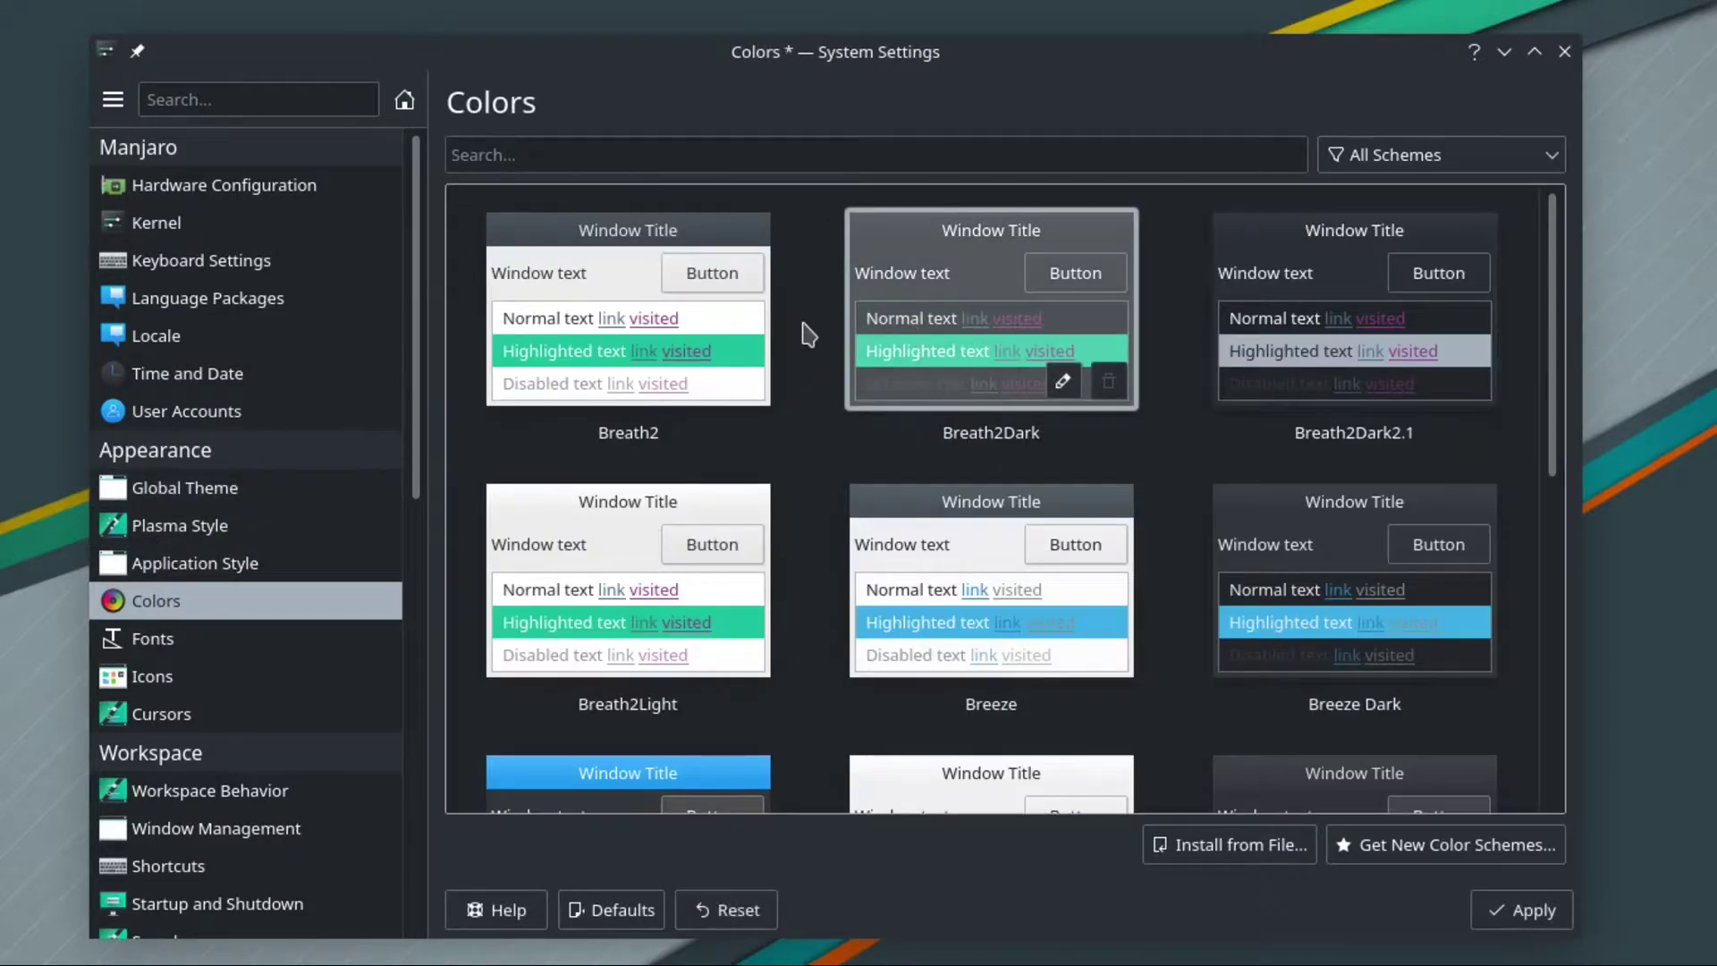
pyautogui.click(715, 322)
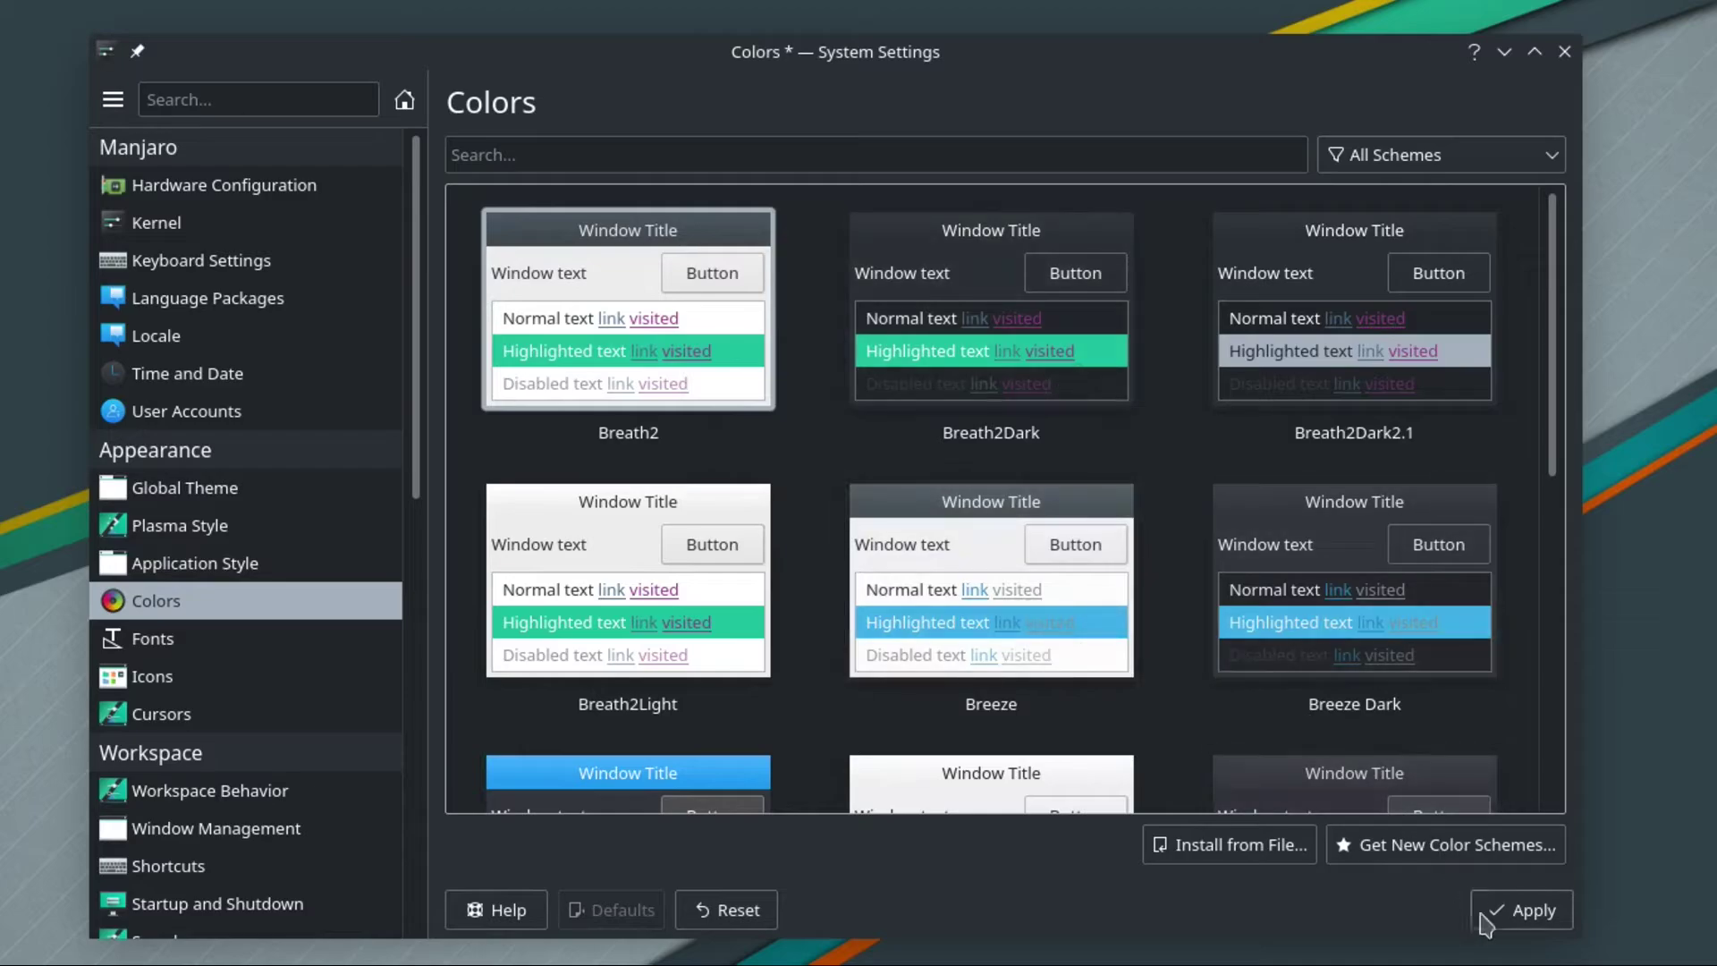
pyautogui.click(1529, 909)
pyautogui.click(1341, 324)
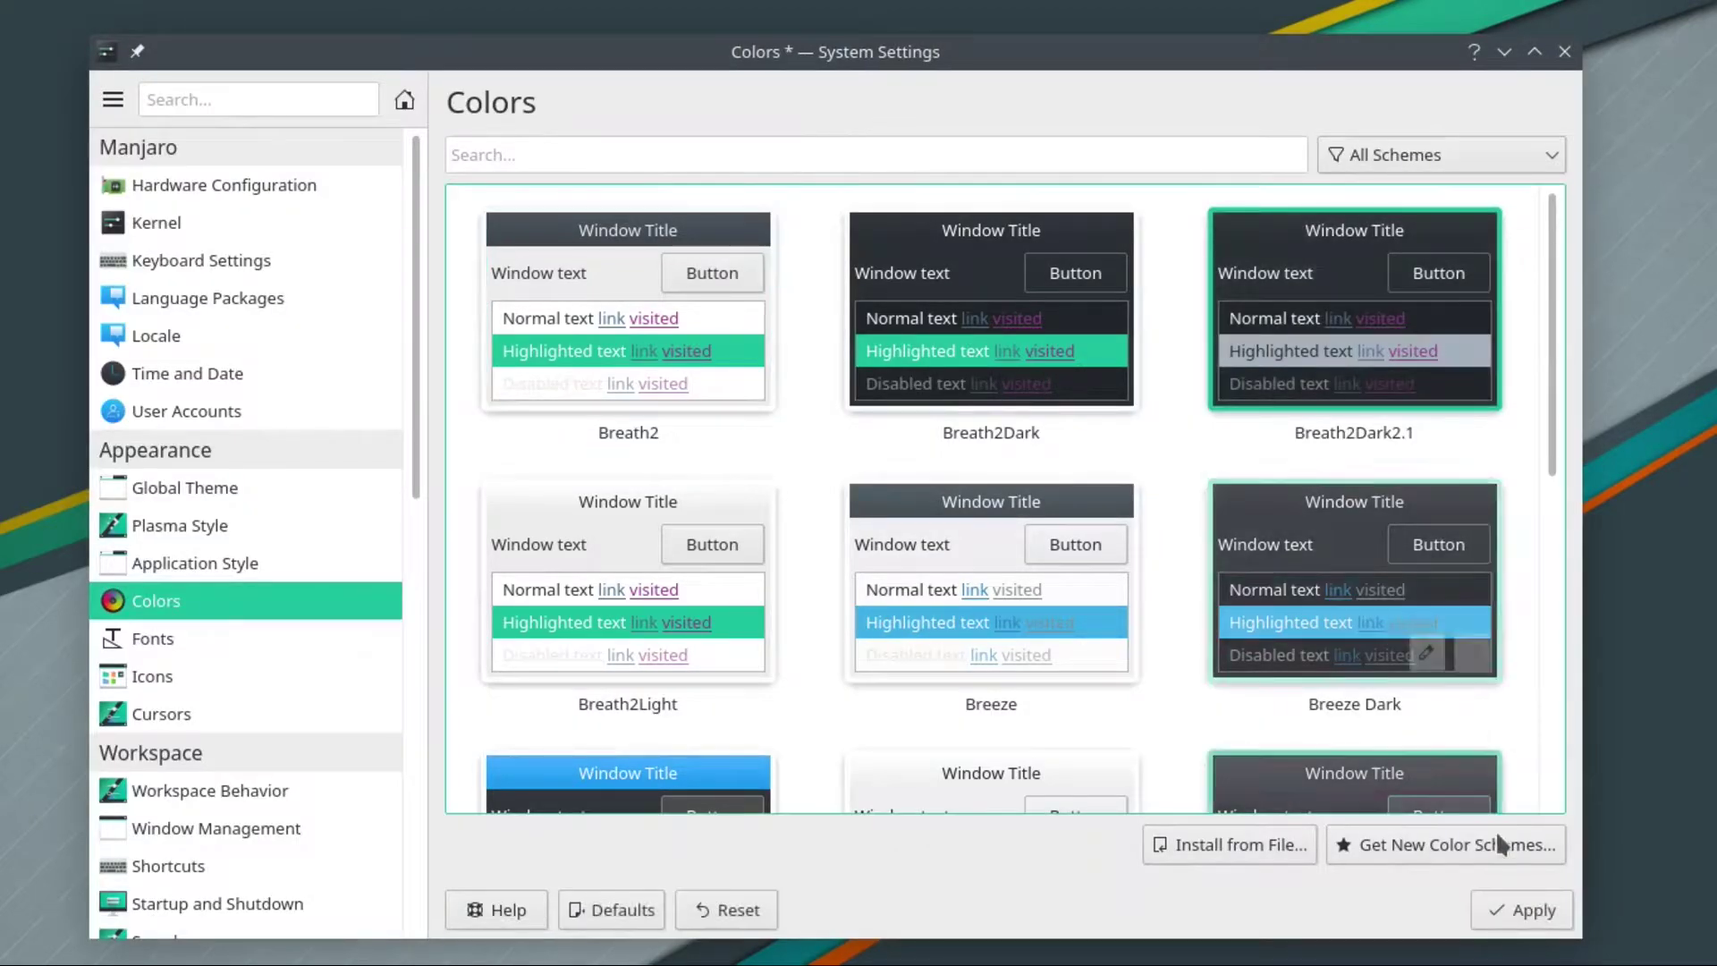
pyautogui.click(1520, 907)
# - View the Cursors and Global Shortcuts pages and look through the remaining System Settings categories
pyautogui.scroll(-3, 234, 550)
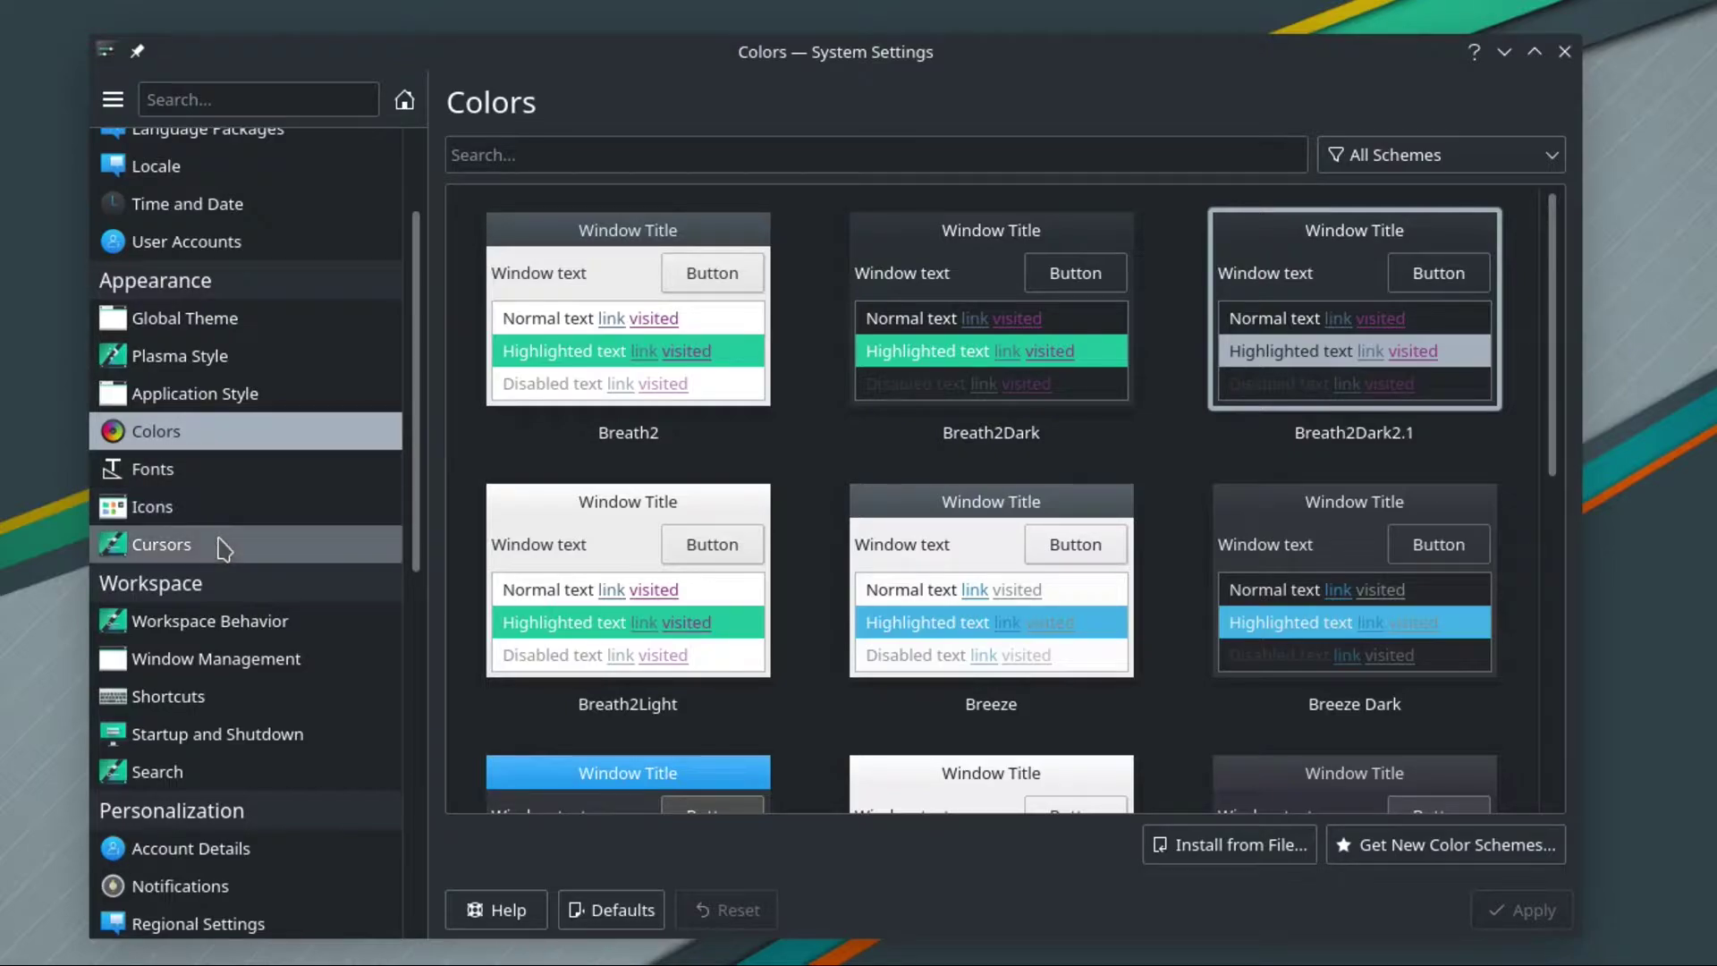
pyautogui.click(238, 543)
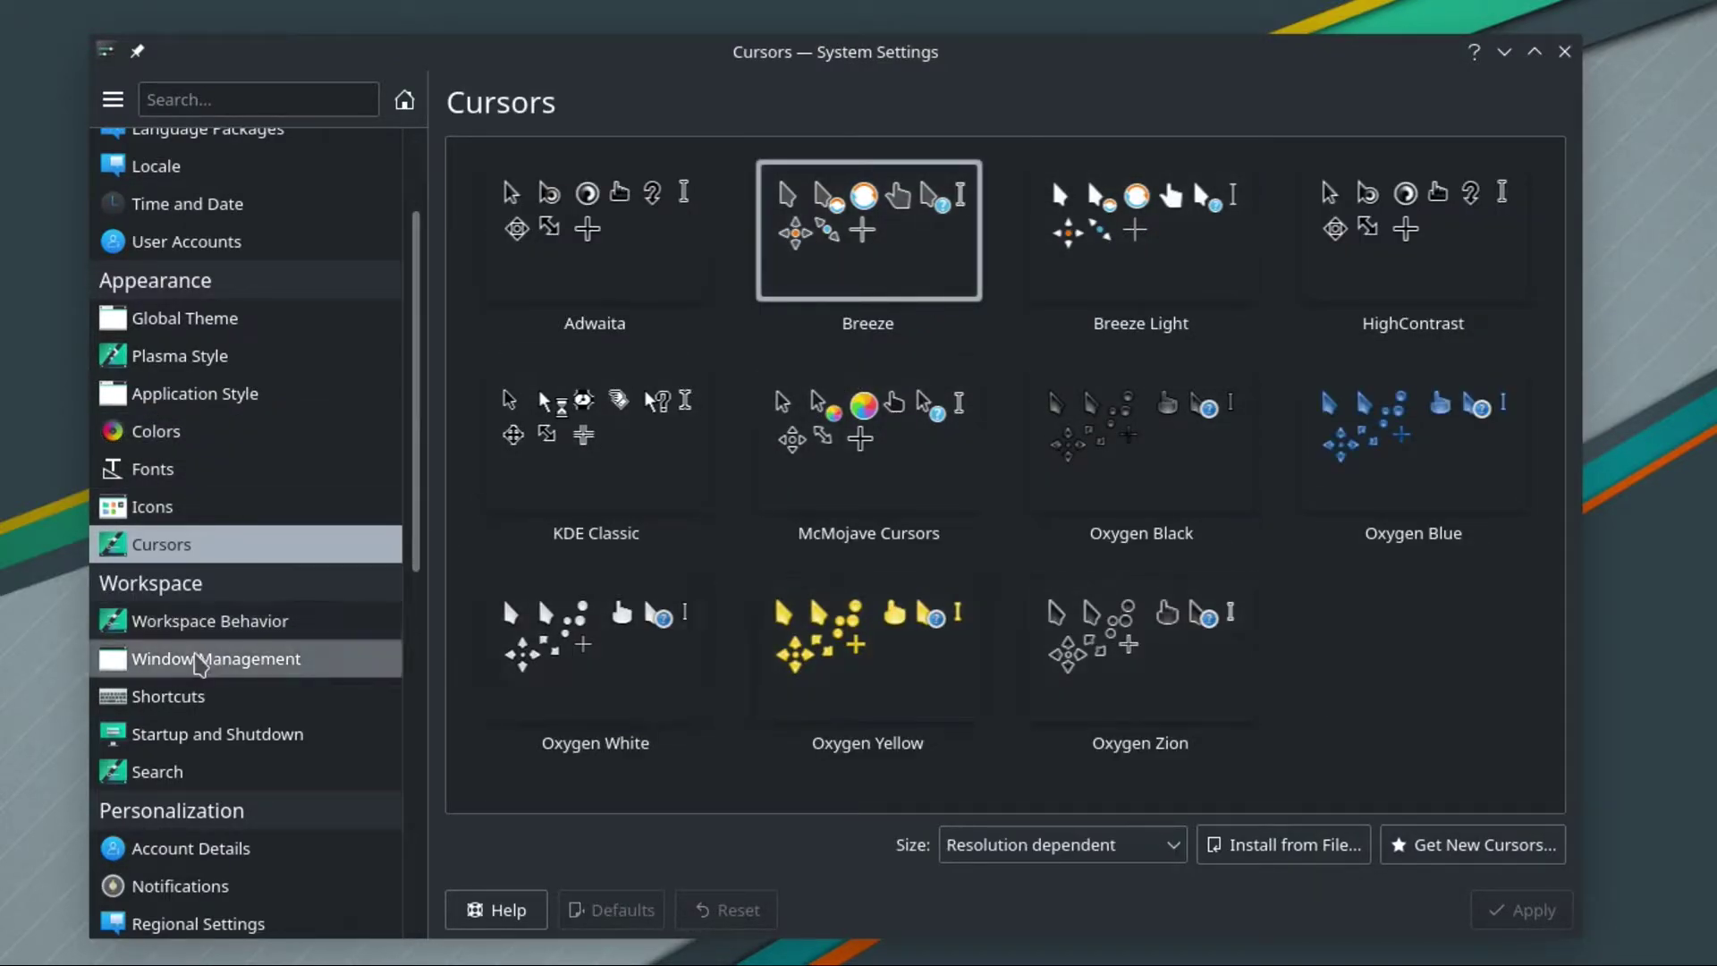
pyautogui.click(170, 695)
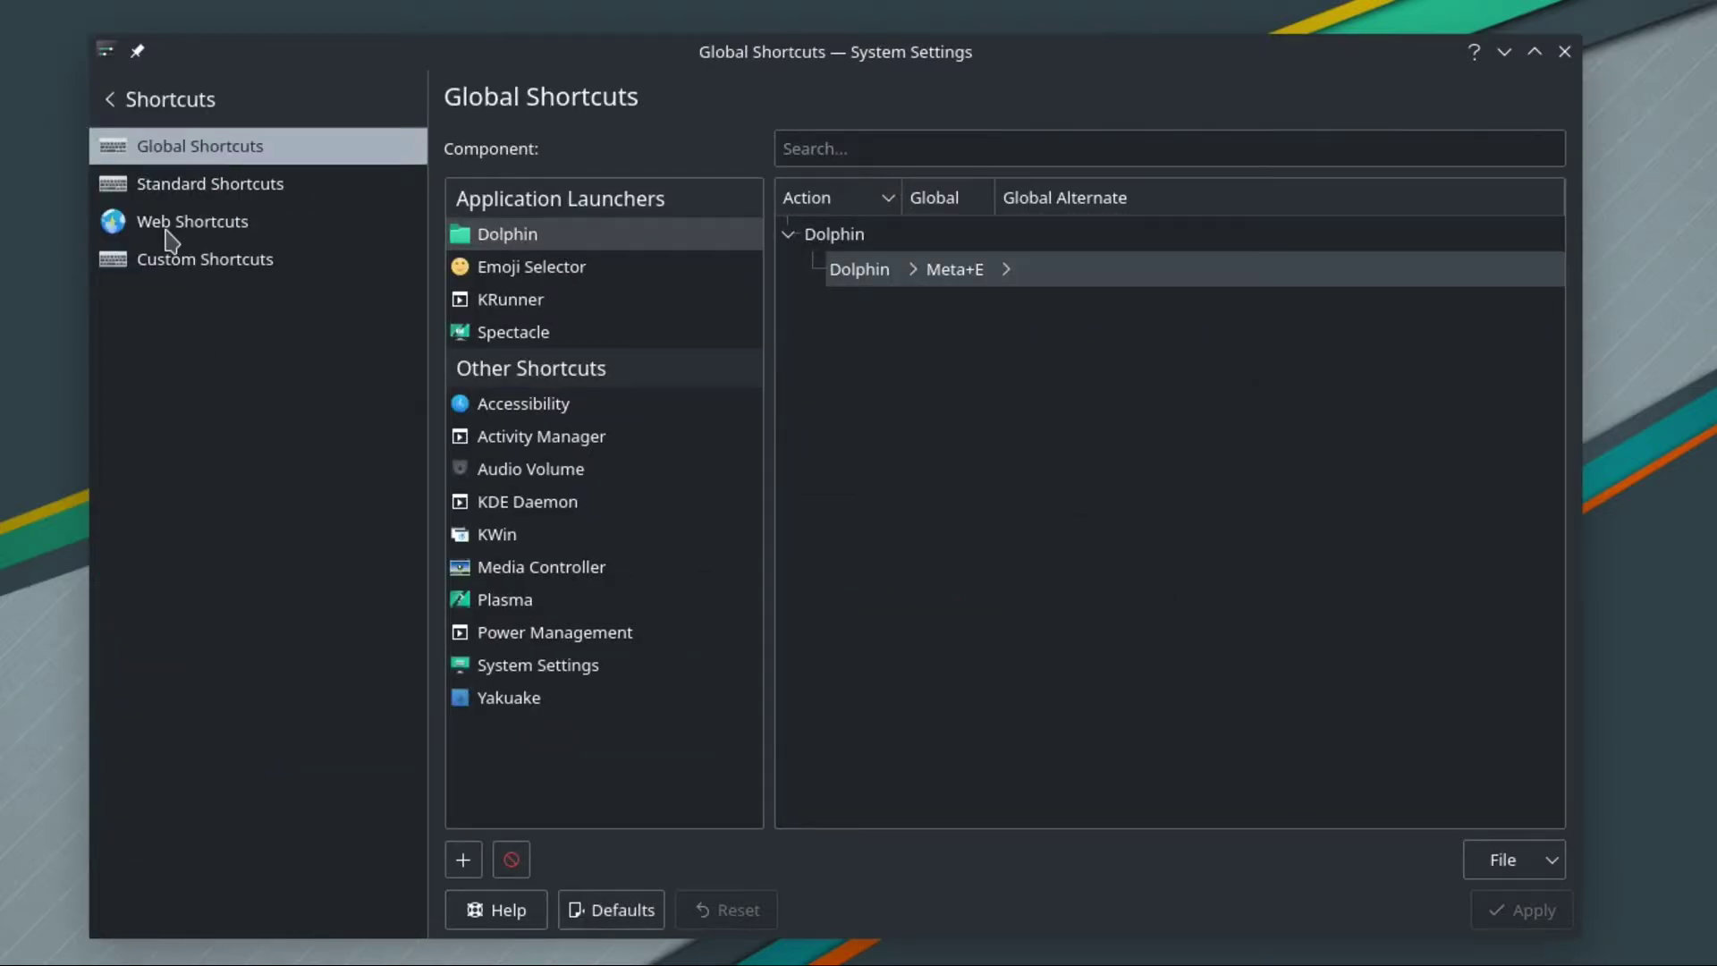
pyautogui.click(132, 104)
pyautogui.scroll(-5, 237, 706)
pyautogui.scroll(-4, 212, 885)
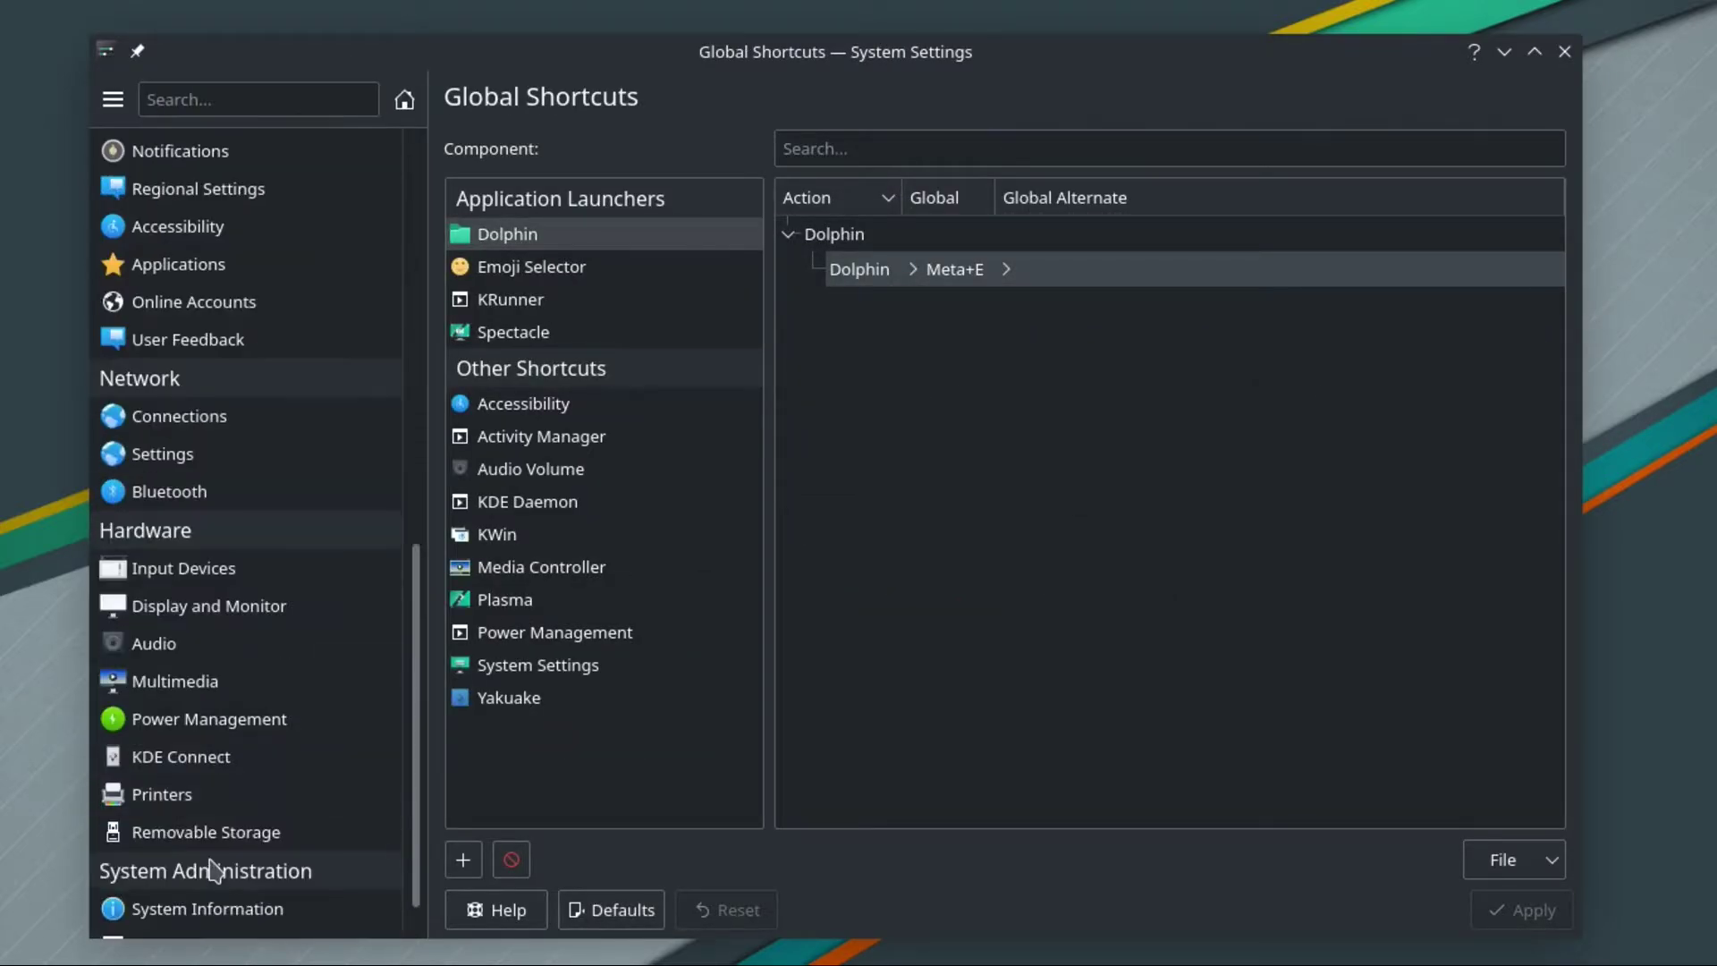
# - Bring up the software manager, browse its installed packages and minimize the window again
pyautogui.click(783, 950)
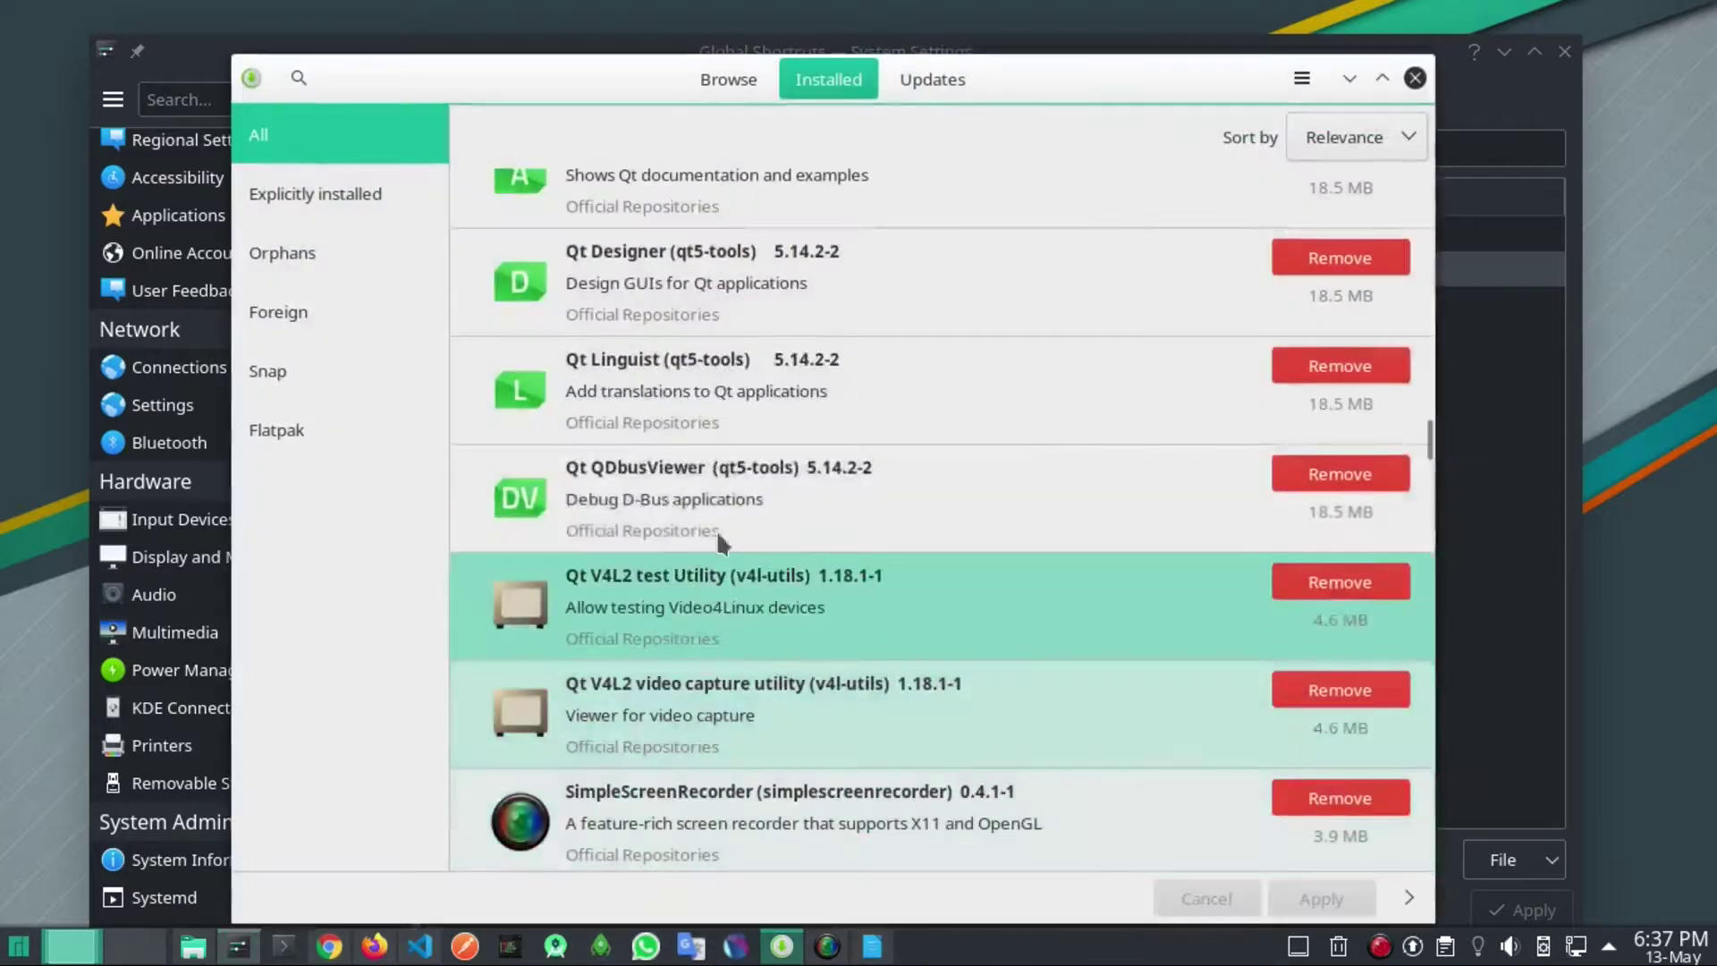
pyautogui.scroll(10, 894, 501)
pyautogui.scroll(10, 1143, 465)
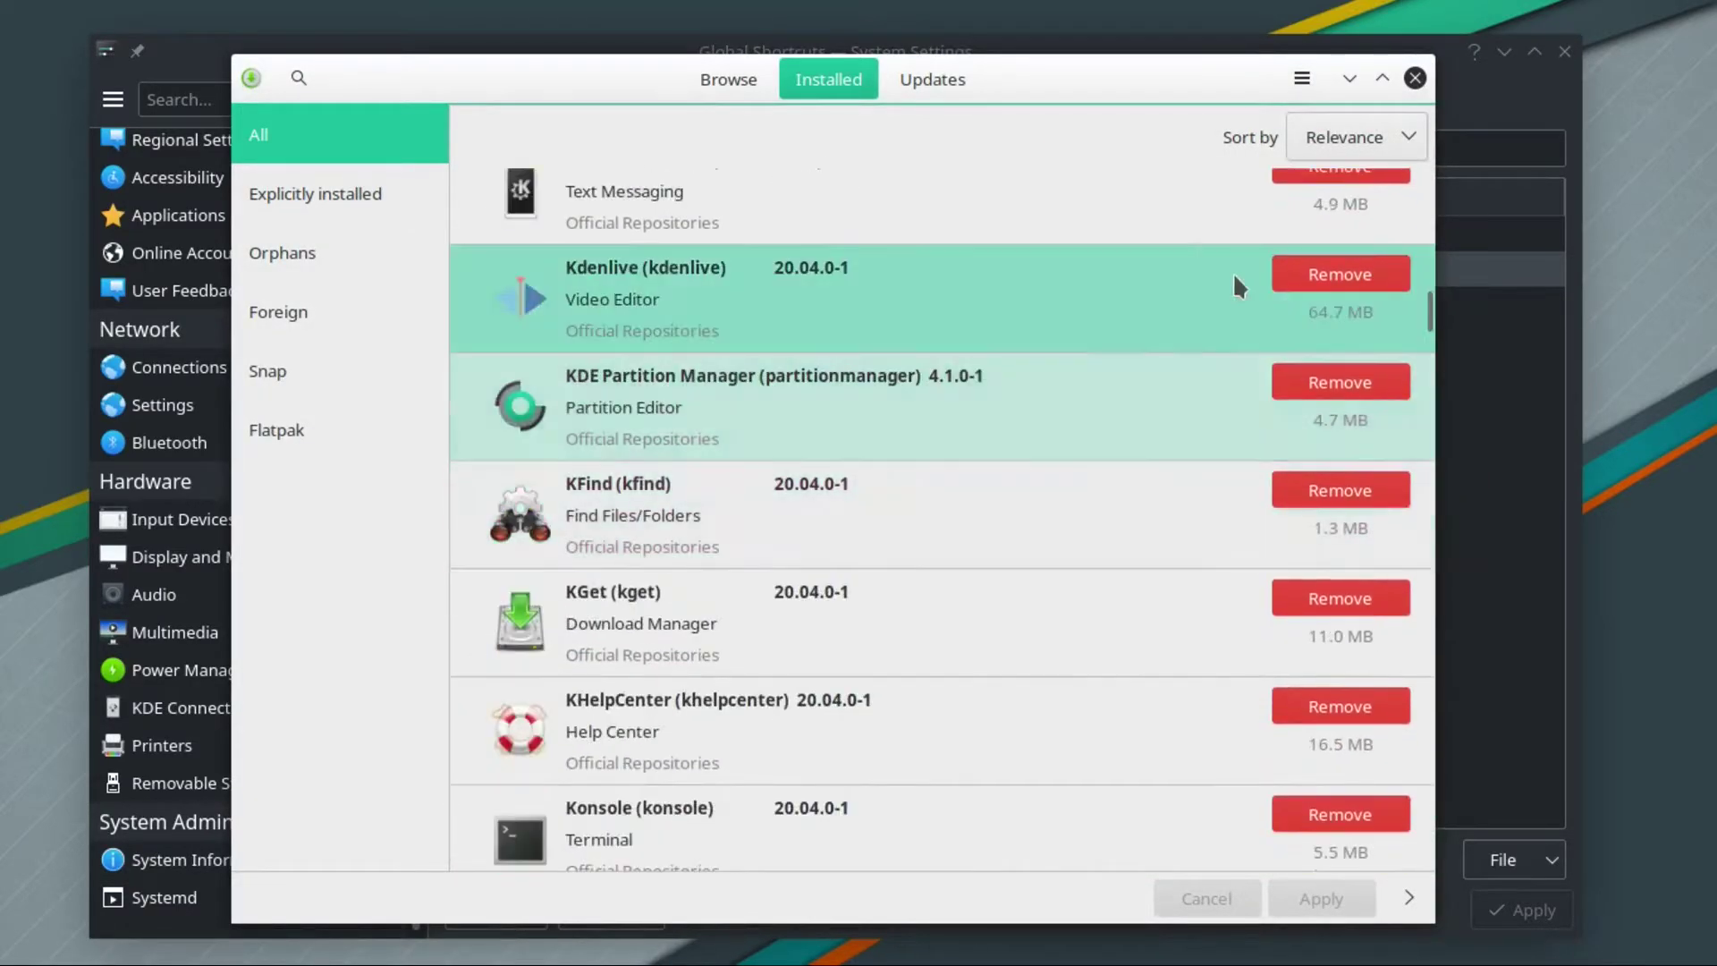
pyautogui.click(1349, 78)
# - View the System Information page under System Administration and look back through the settings categories
pyautogui.scroll(5, 287, 452)
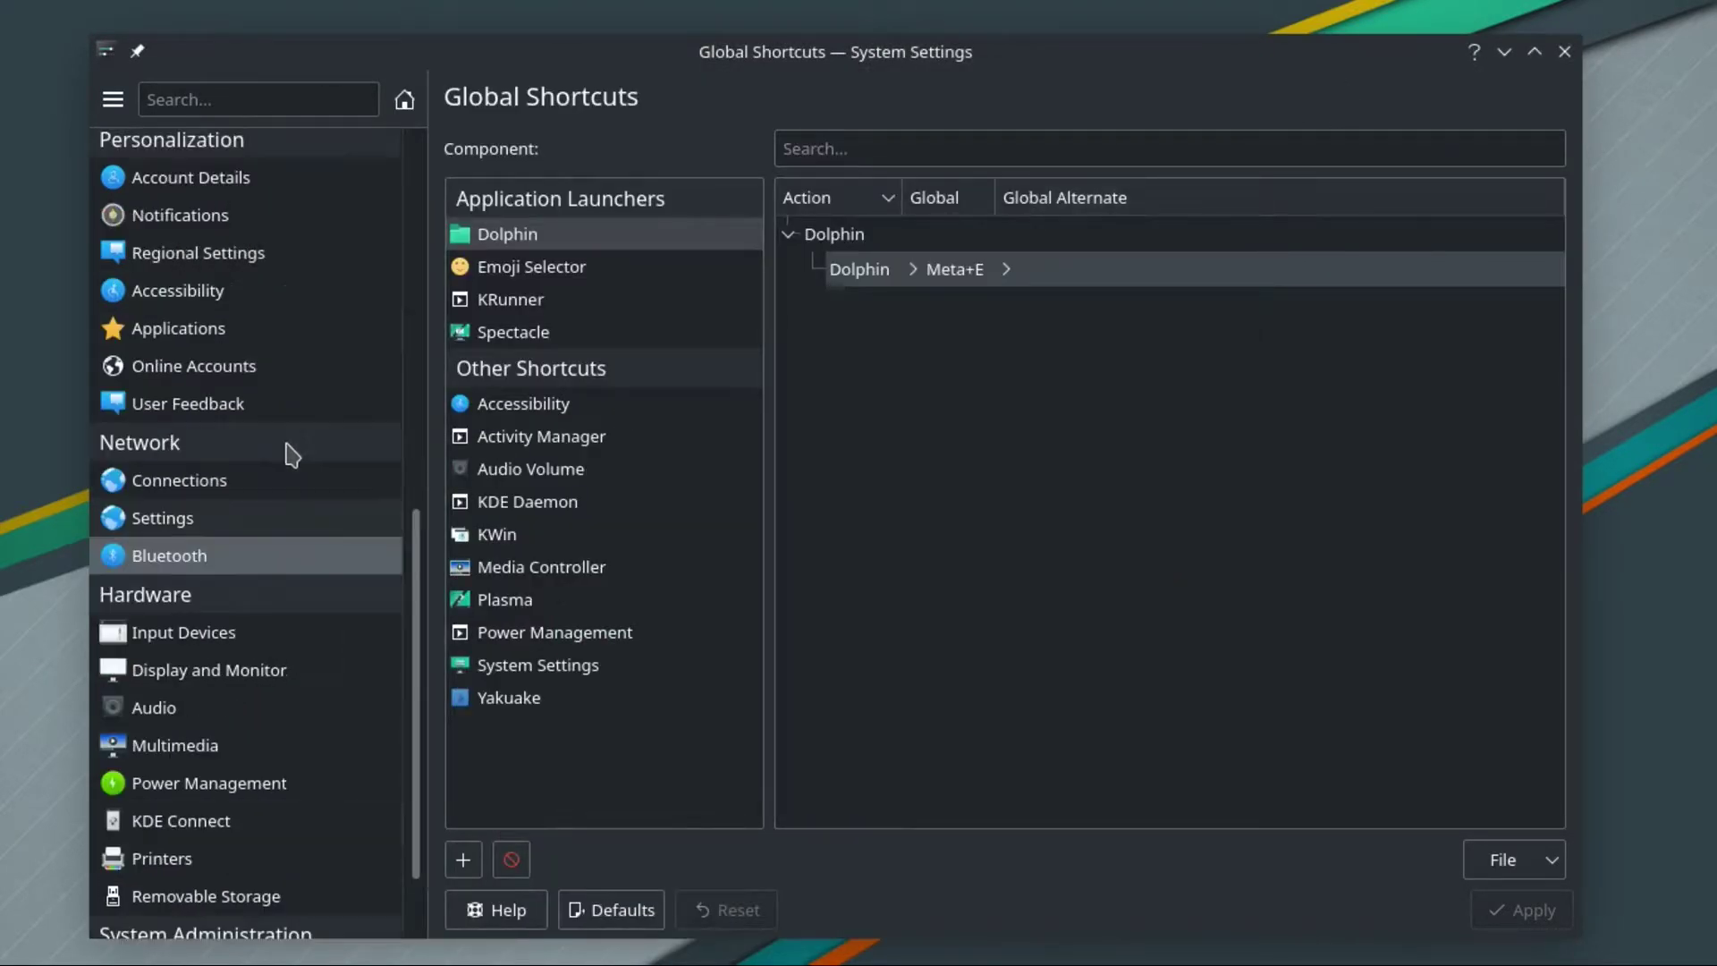
pyautogui.scroll(-5, 287, 458)
pyautogui.click(224, 860)
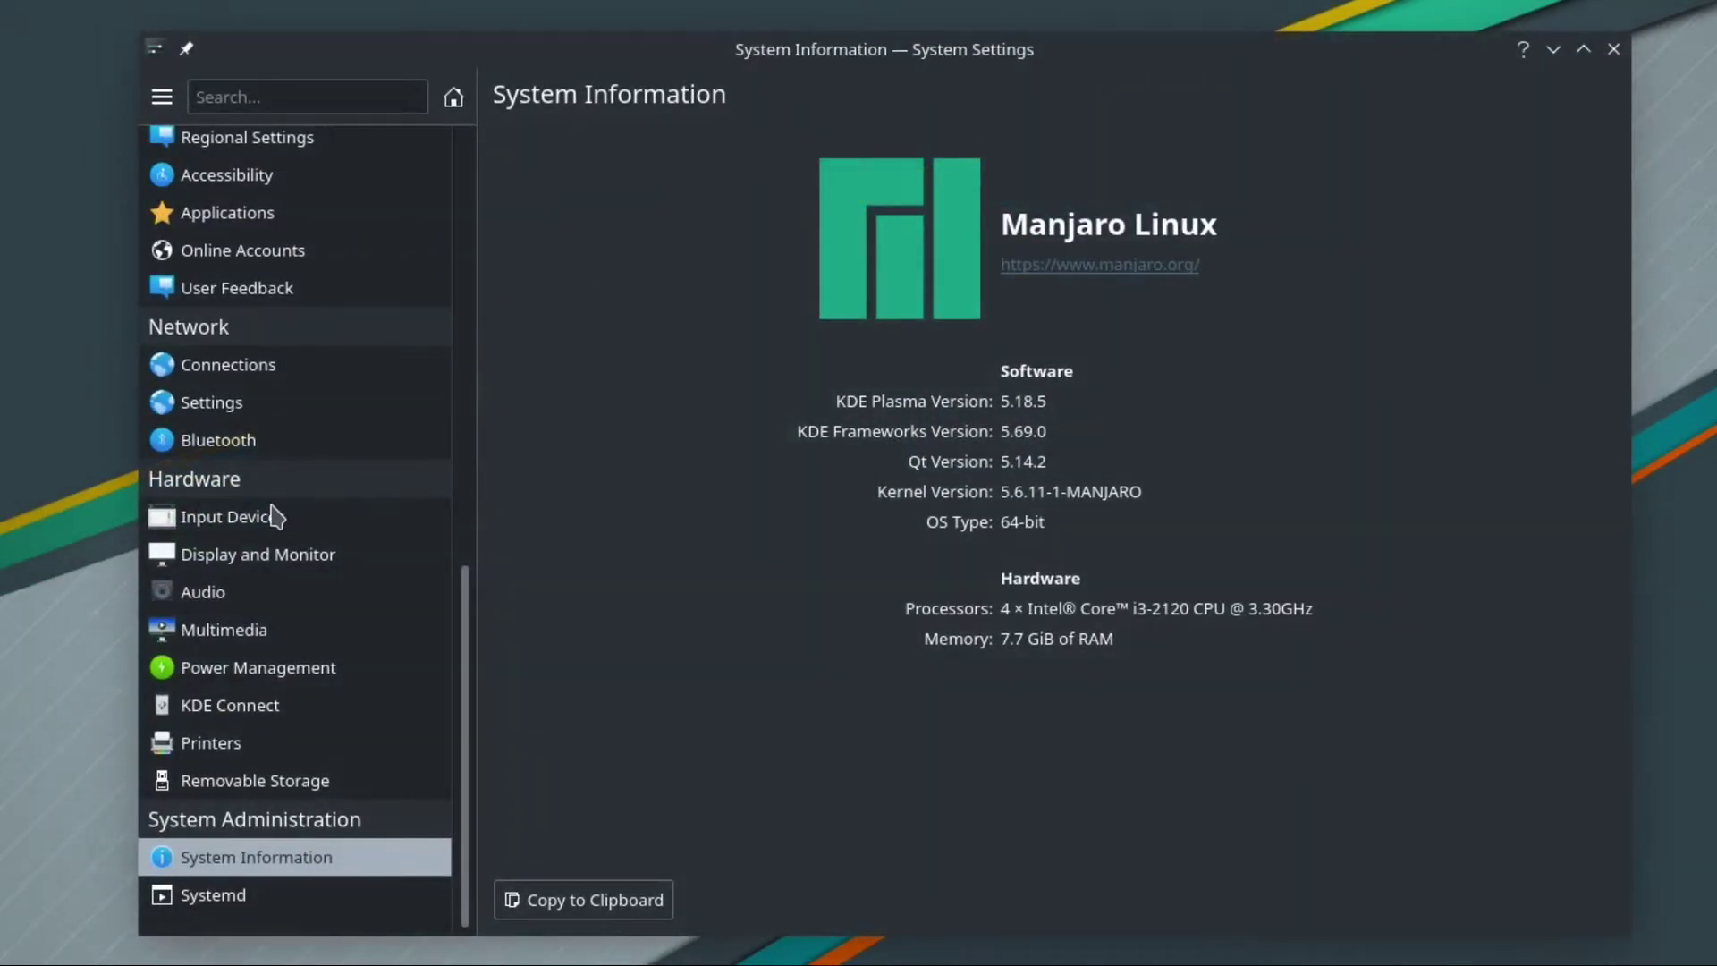
pyautogui.scroll(5, 286, 601)
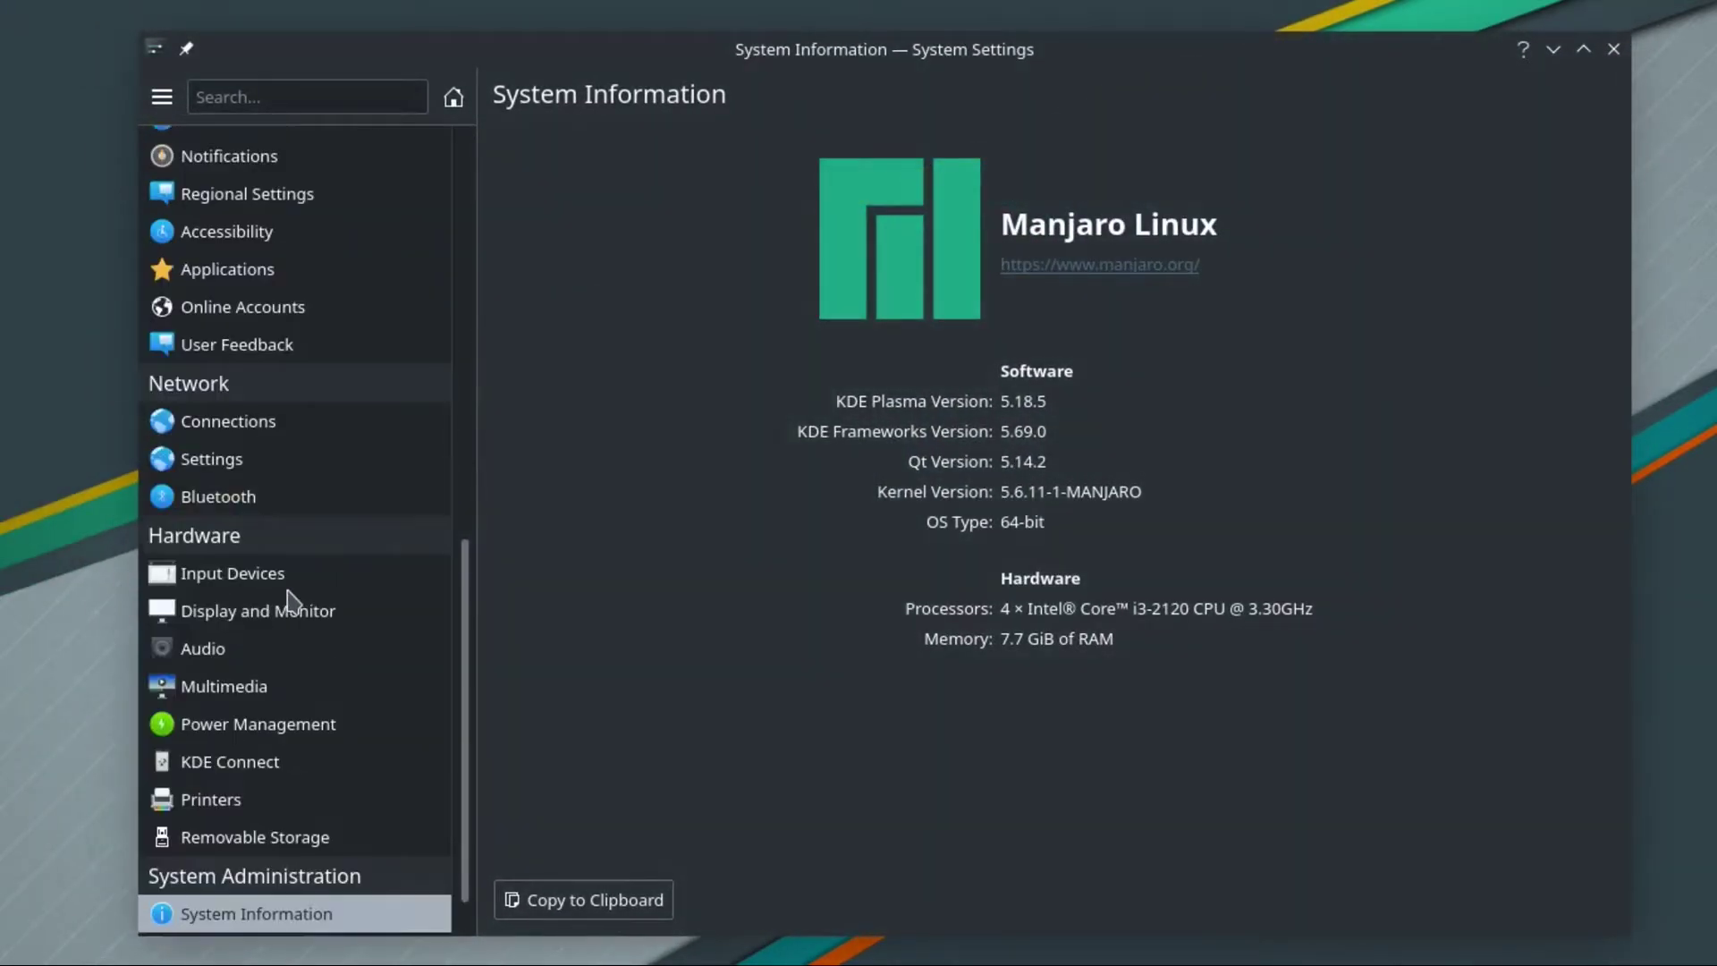
# - Put the desktop's bottom panel into edit mode, try its height control and close the panel editing options
pyautogui.moveTo(645, 963)
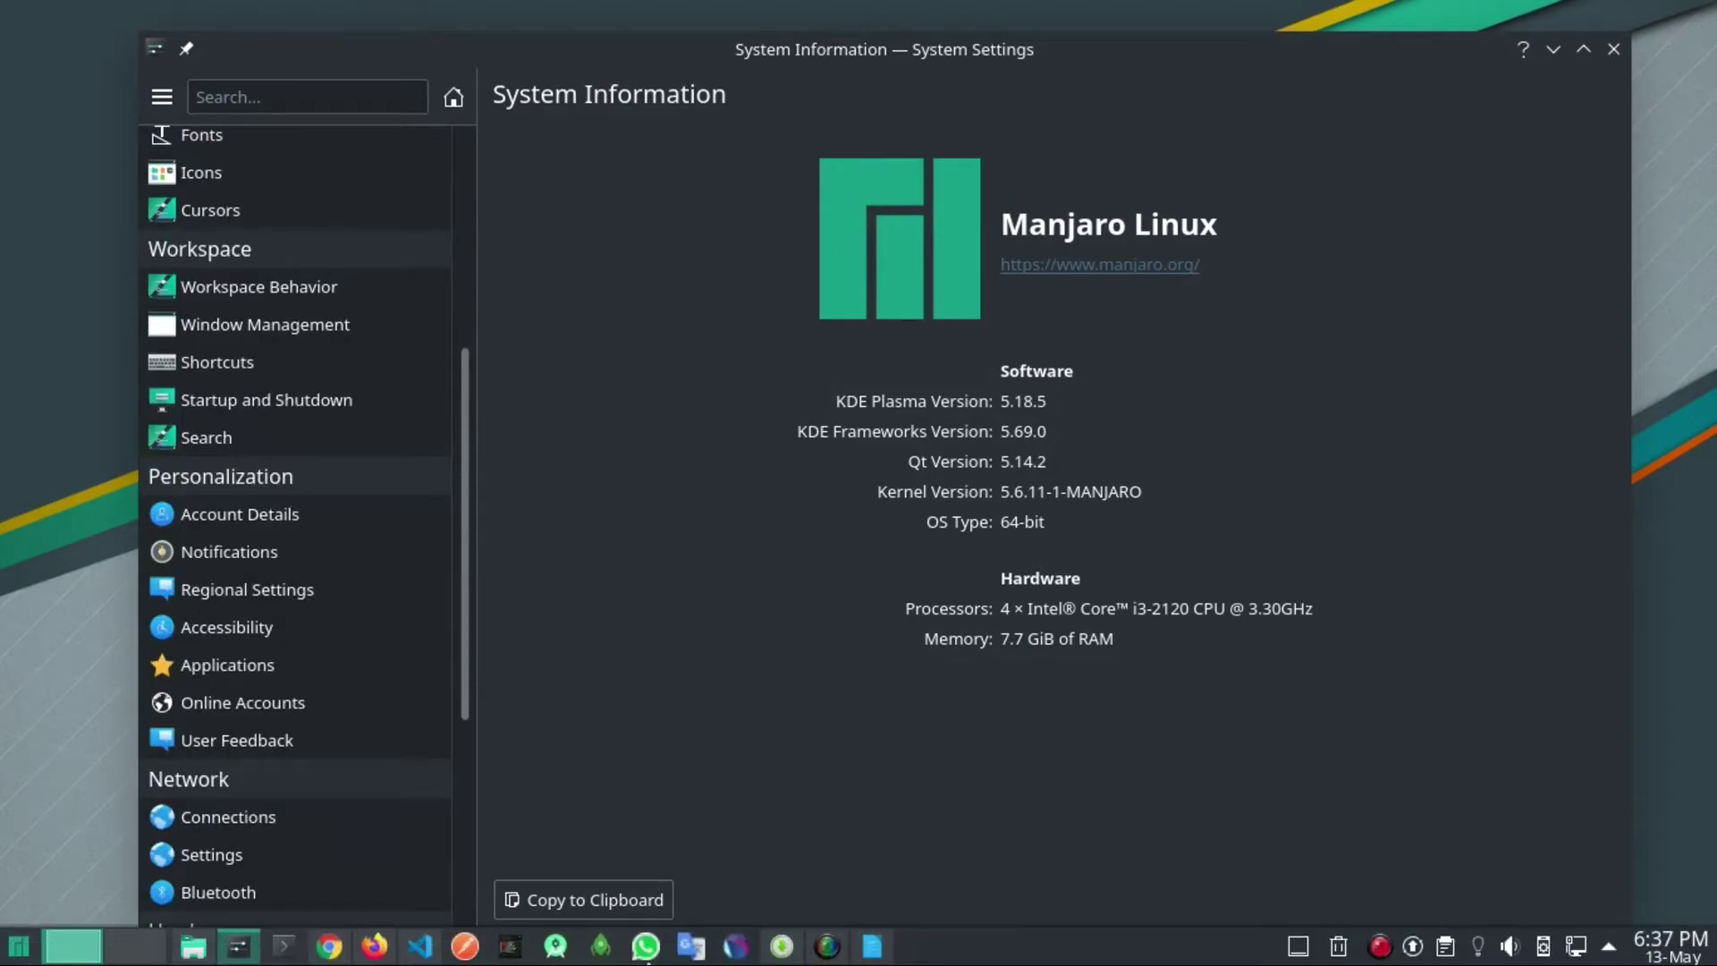
pyautogui.rightClick(1055, 959)
pyautogui.click(1098, 941)
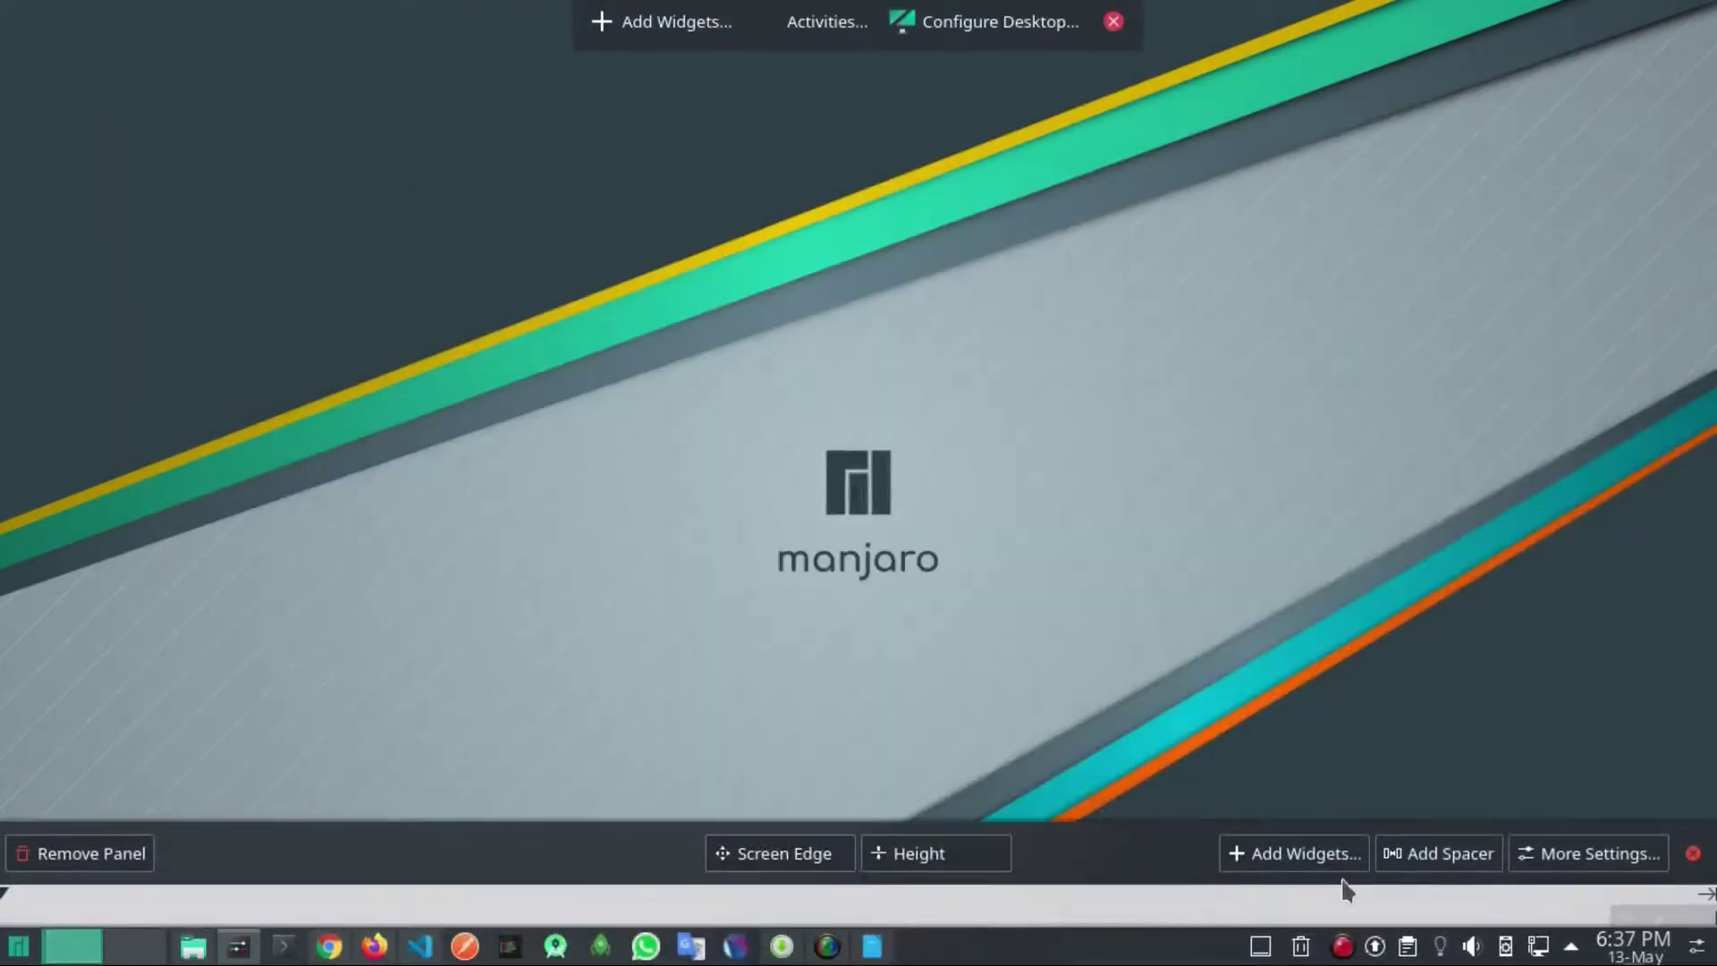
pyautogui.moveTo(955, 854)
pyautogui.mouseDown()
pyautogui.moveTo(957, 804)
pyautogui.moveTo(952, 842)
pyautogui.mouseUp()
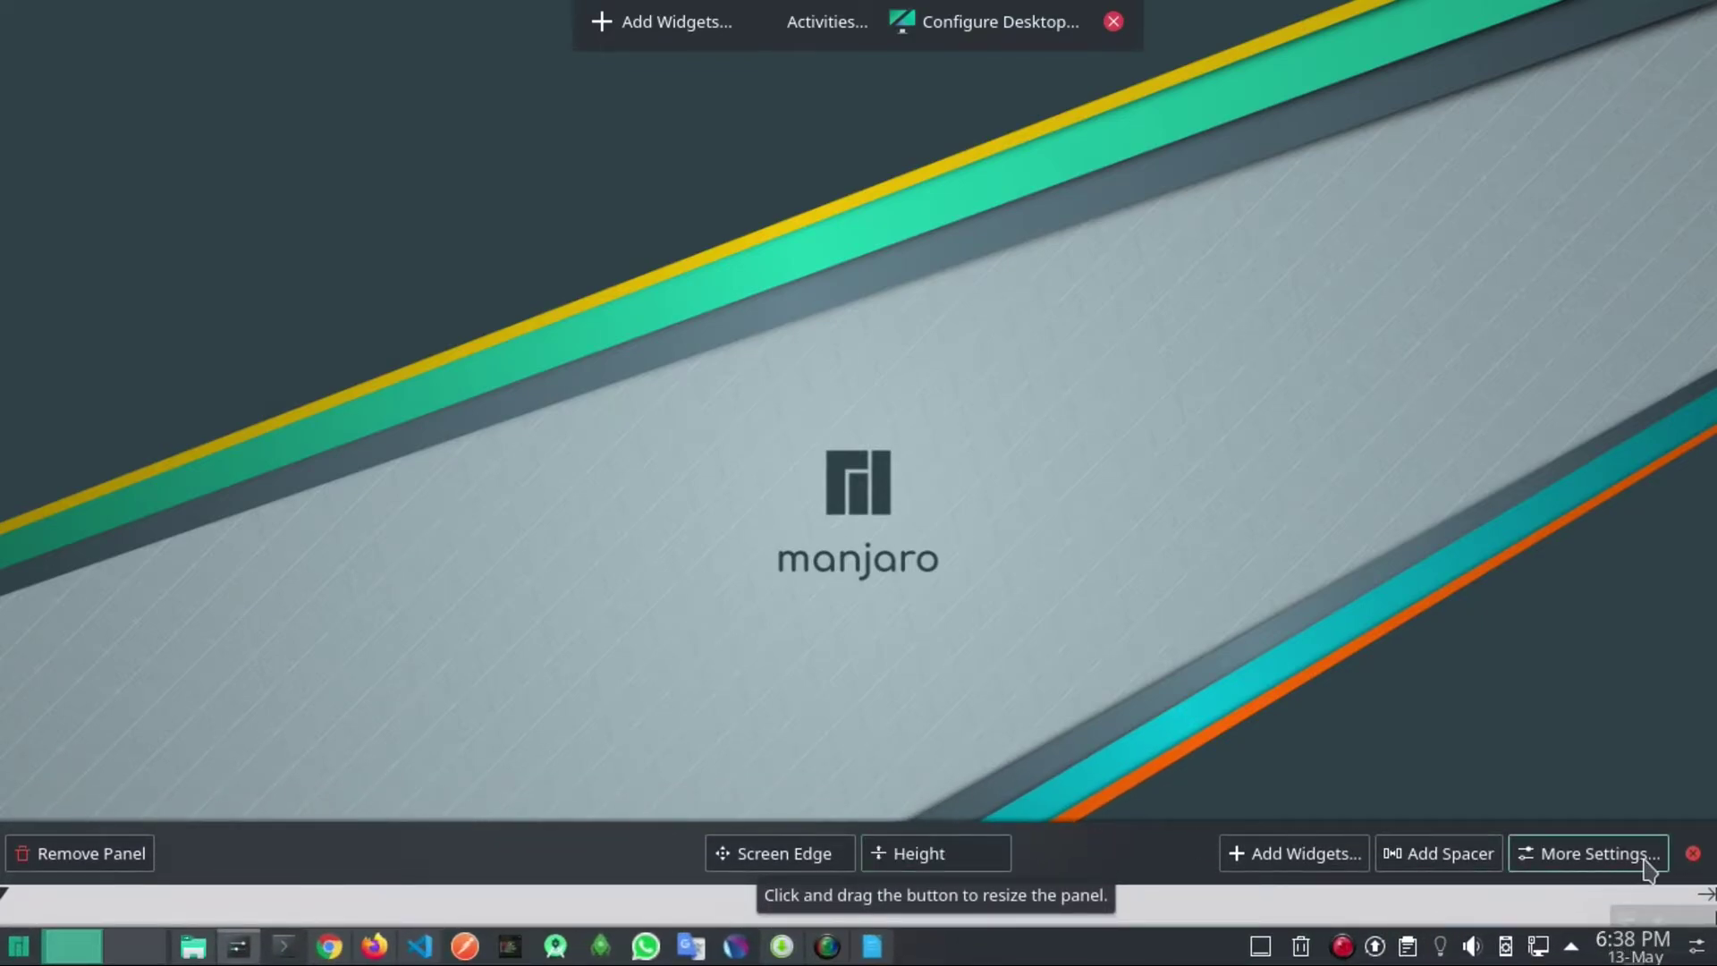
pyautogui.click(1692, 856)
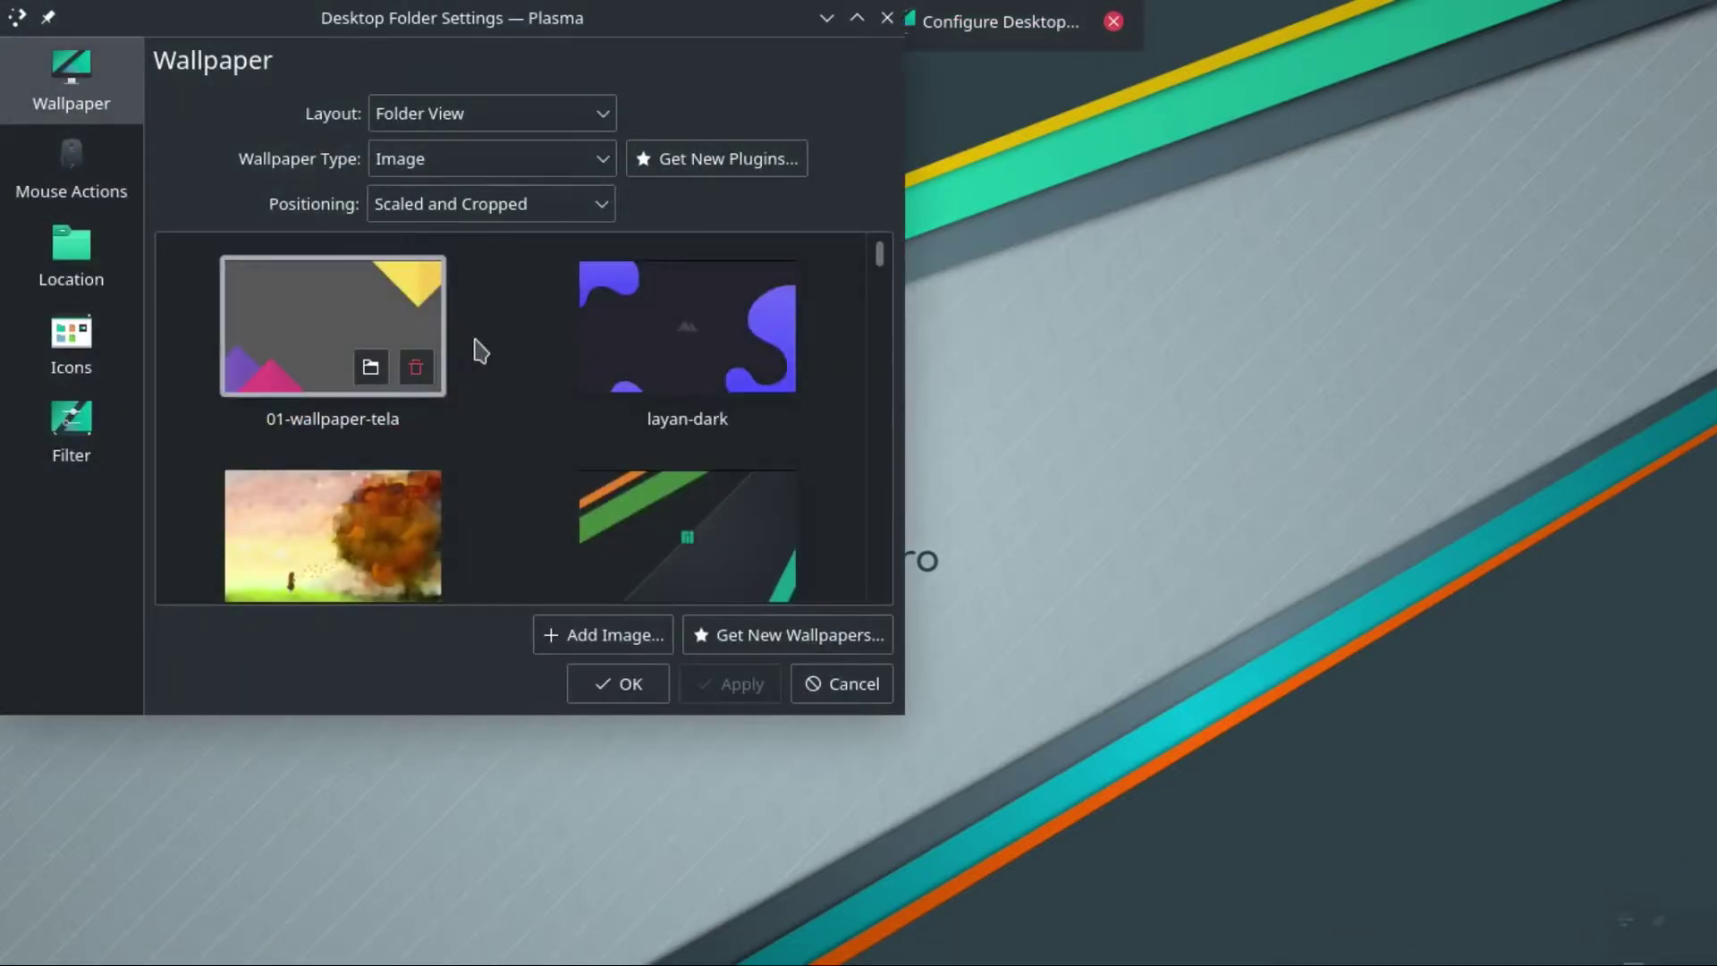
# - Select the layan-dark wallpaper in the desktop folder settings, browse other wallpapers and cancel the dialog
pyautogui.click(680, 358)
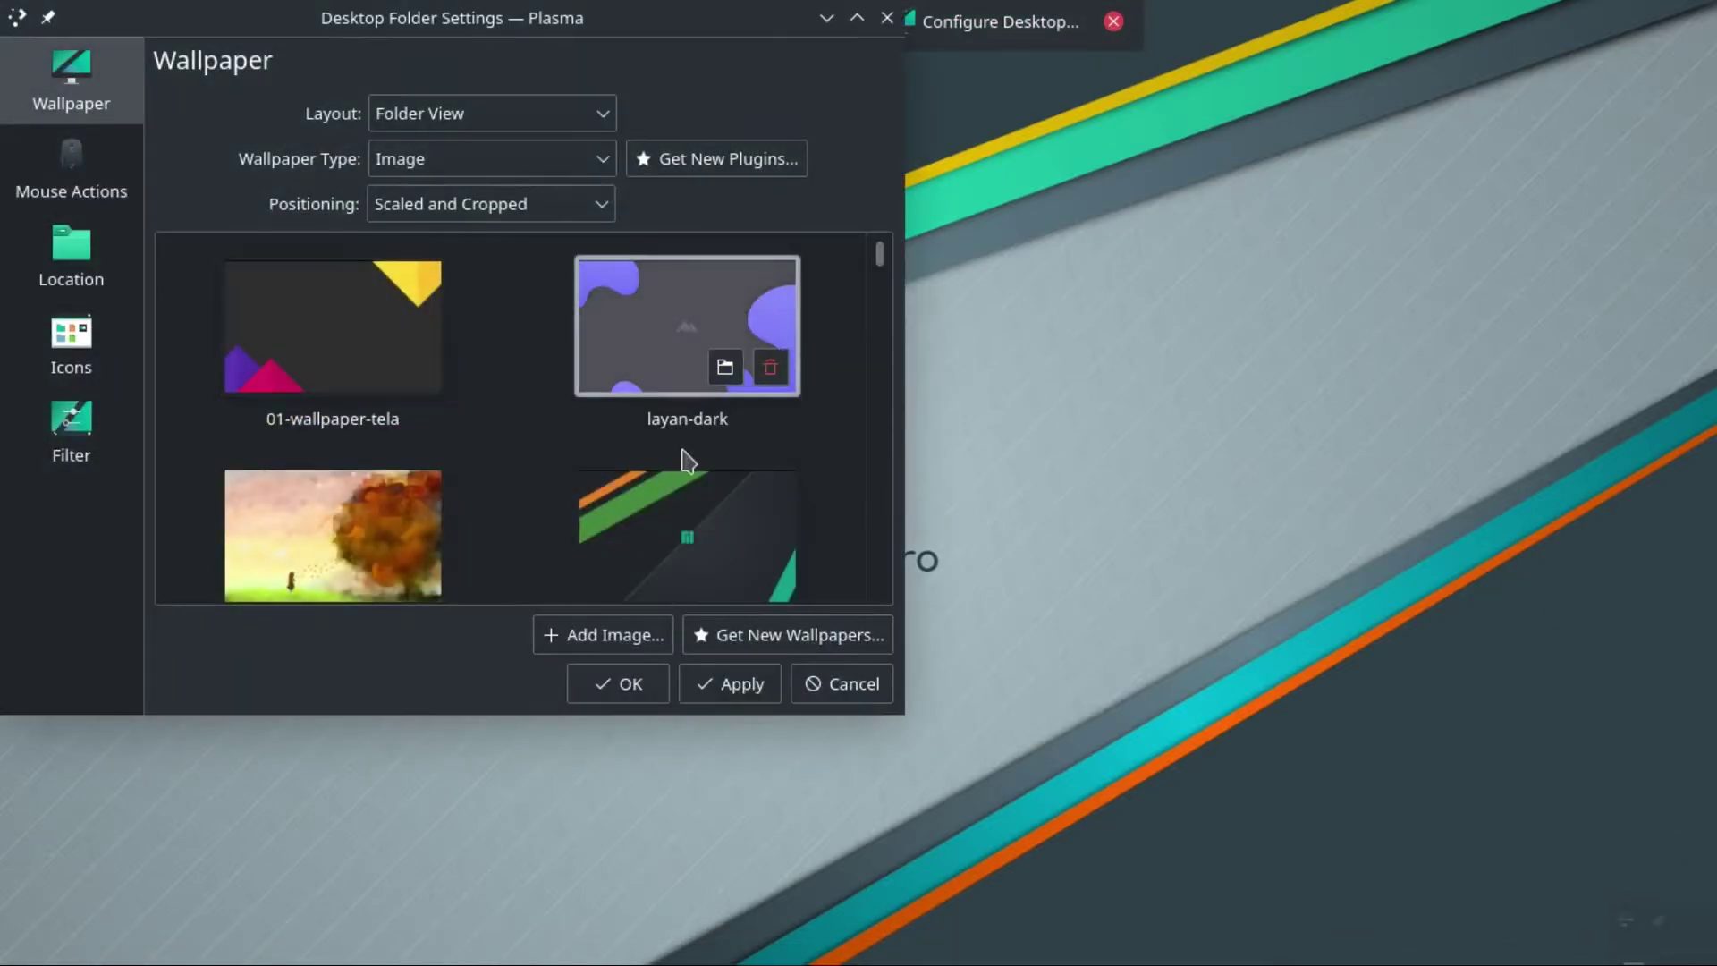
pyautogui.scroll(-1, 684, 474)
pyautogui.click(840, 693)
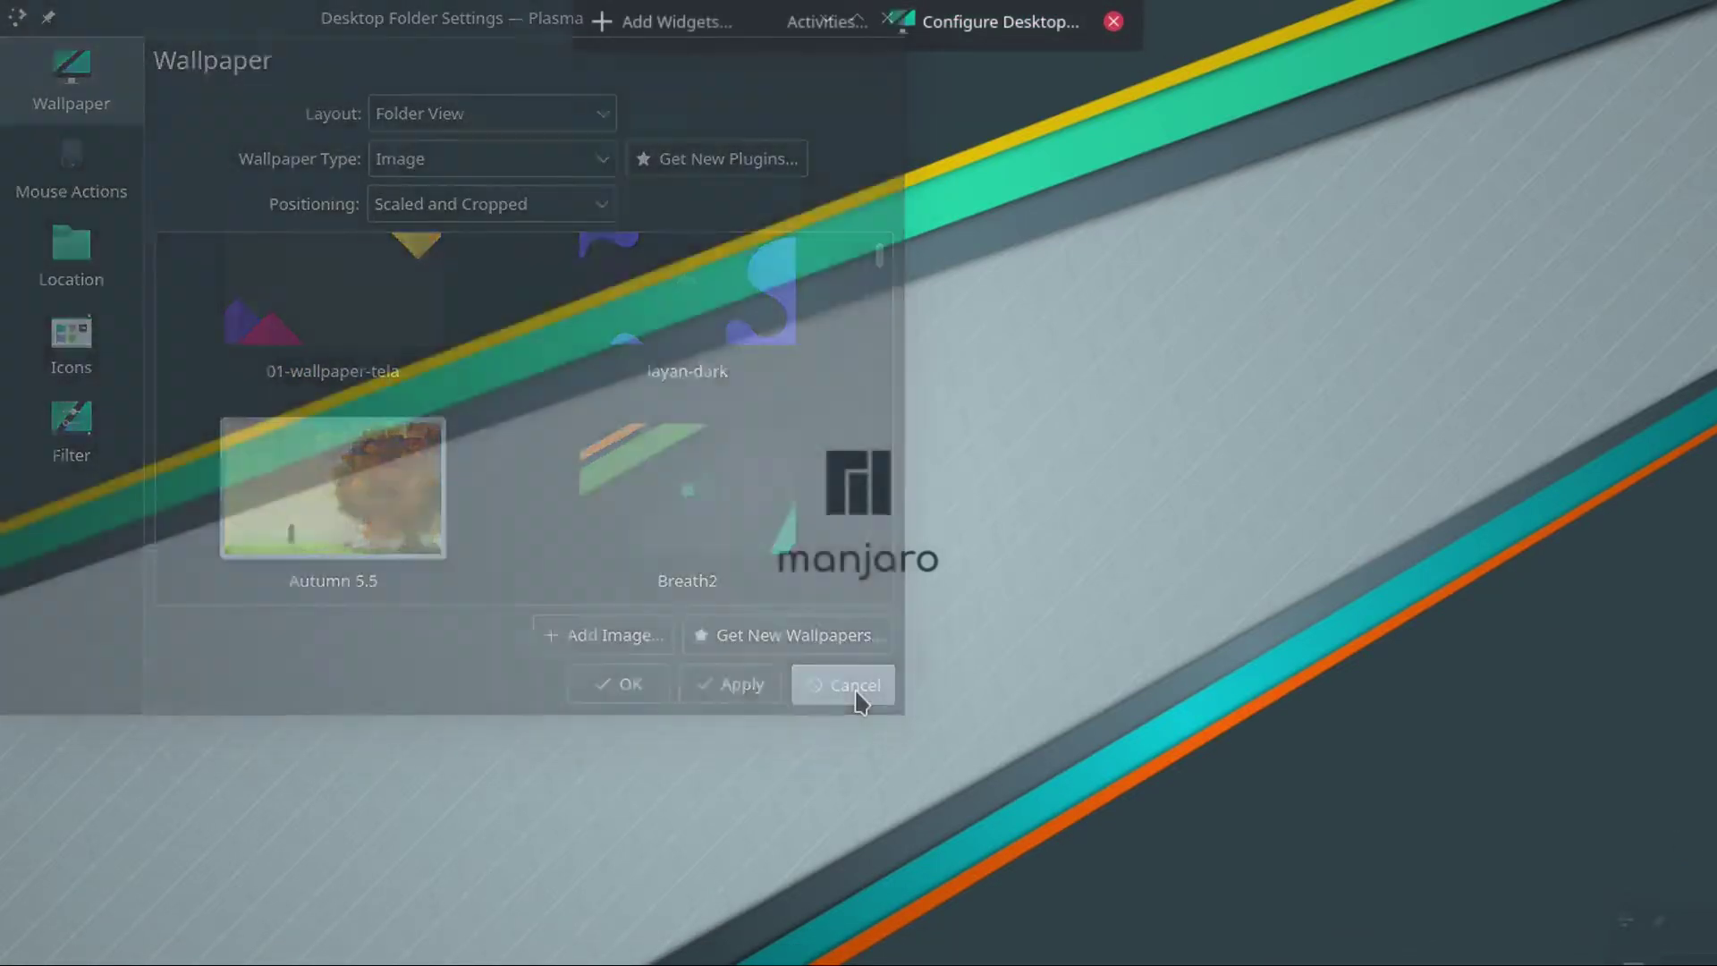
# - Show the desktop activities, view the Default activity's settings, cancel them and close the activity list
pyautogui.click(810, 26)
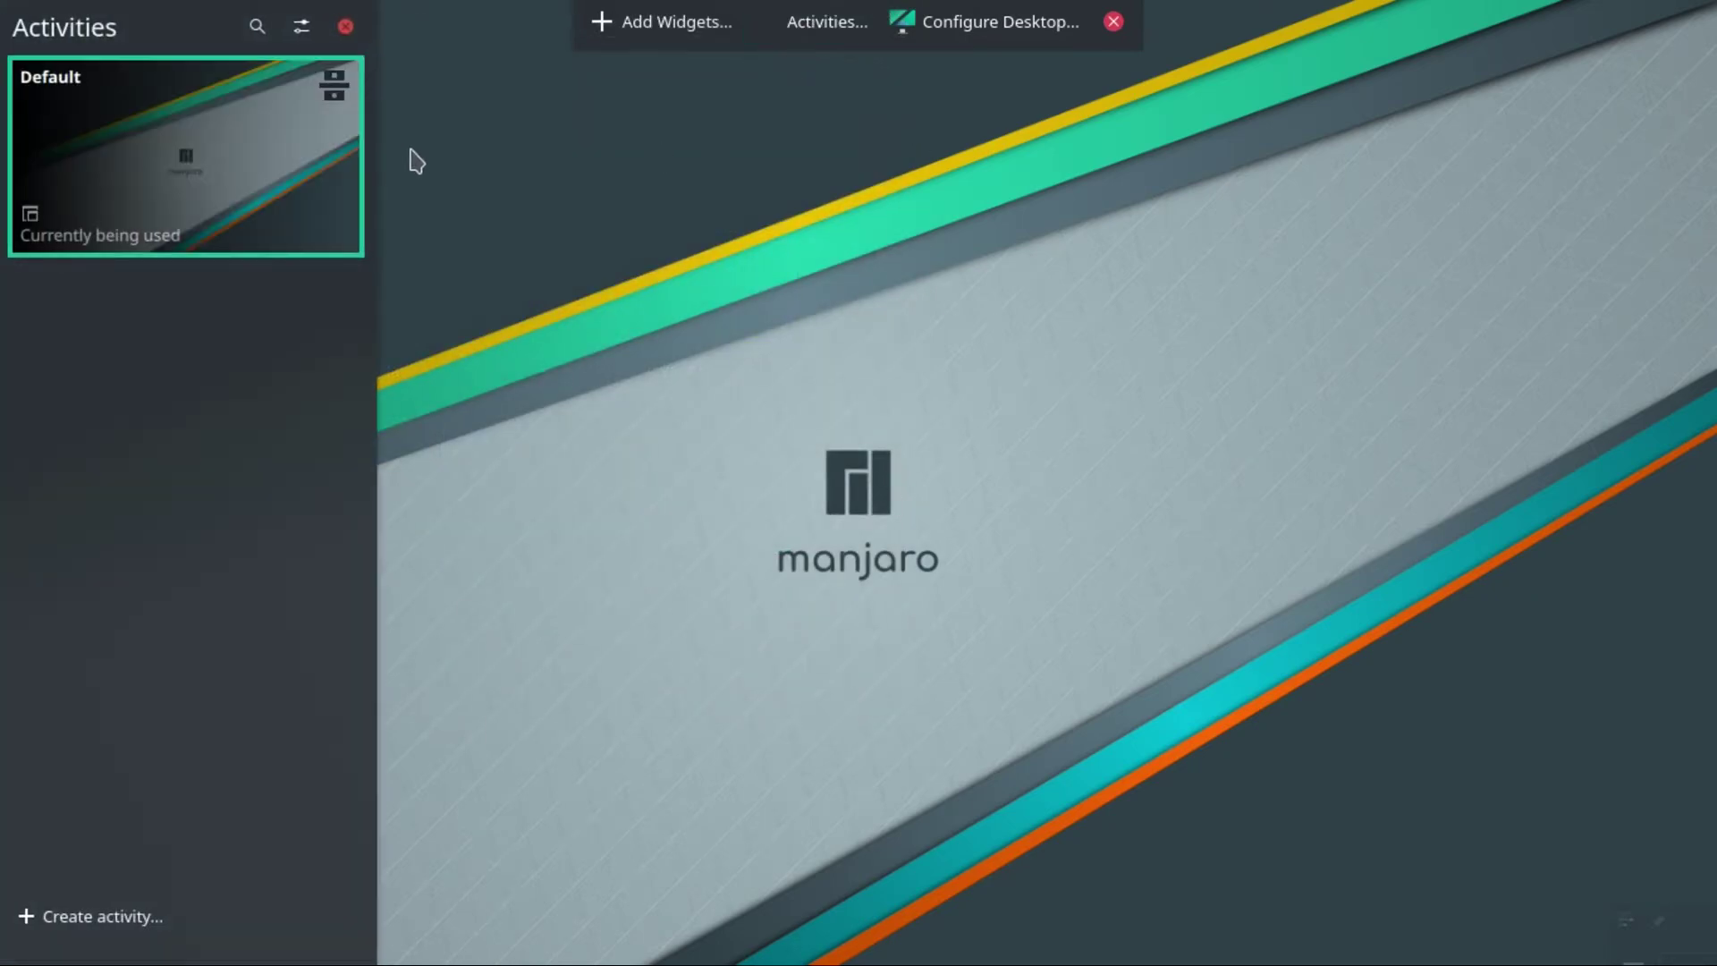
pyautogui.click(49, 234)
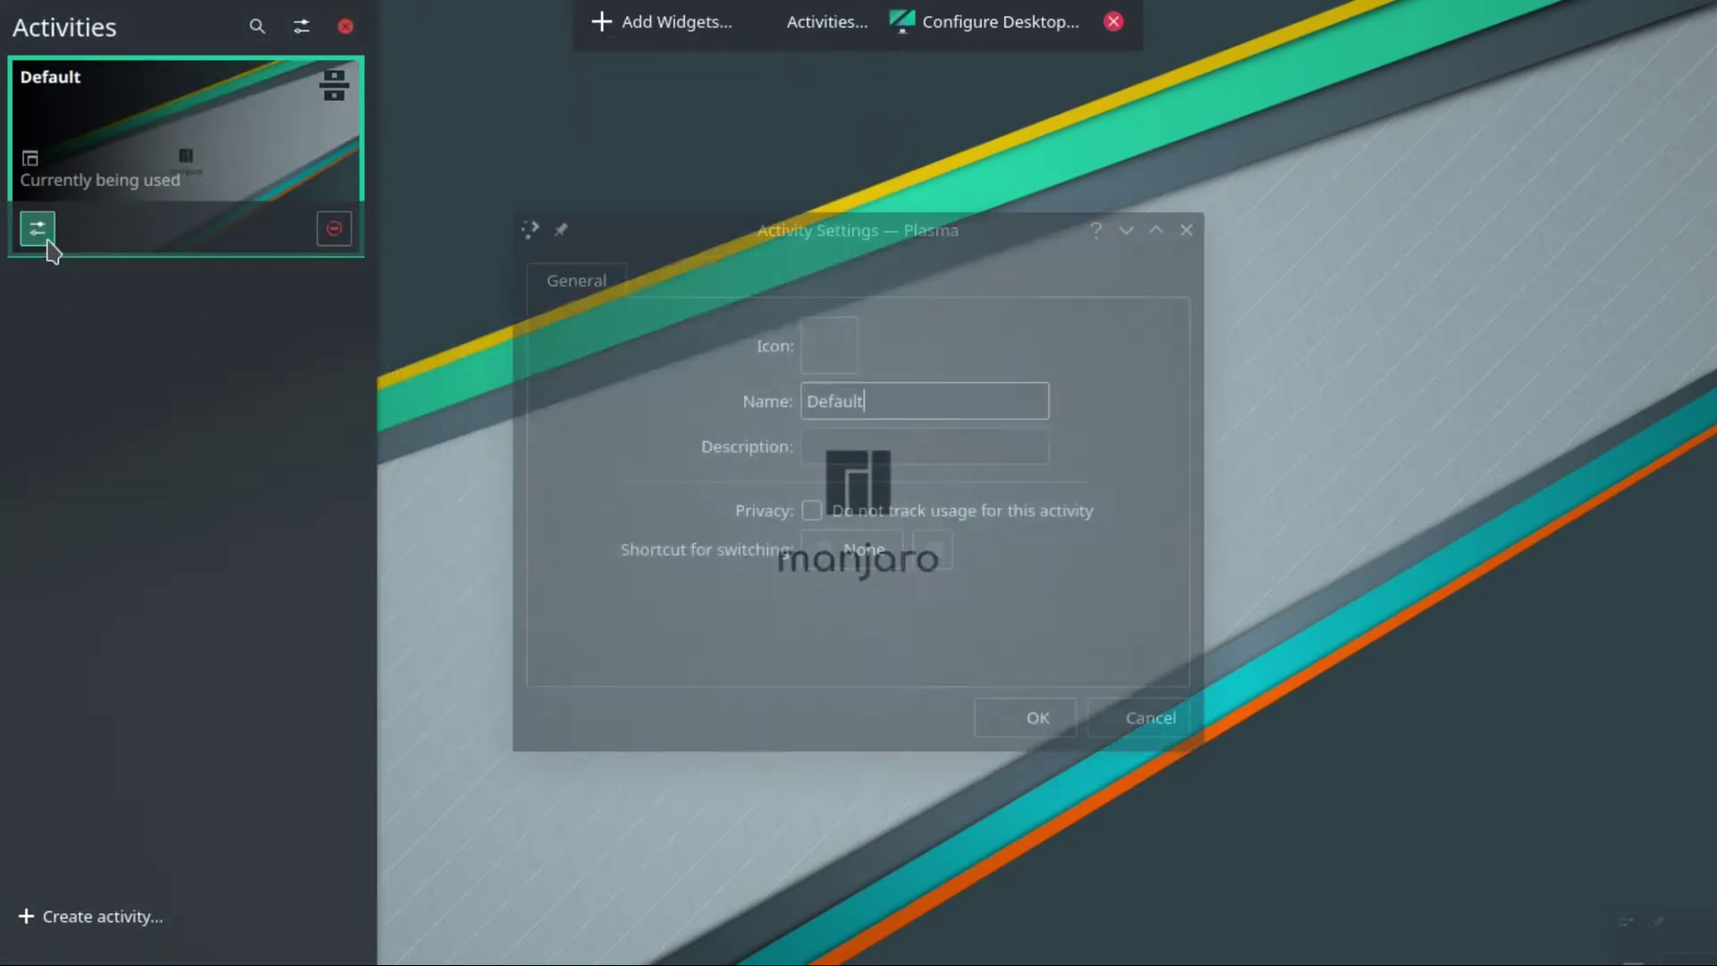
pyautogui.click(1153, 726)
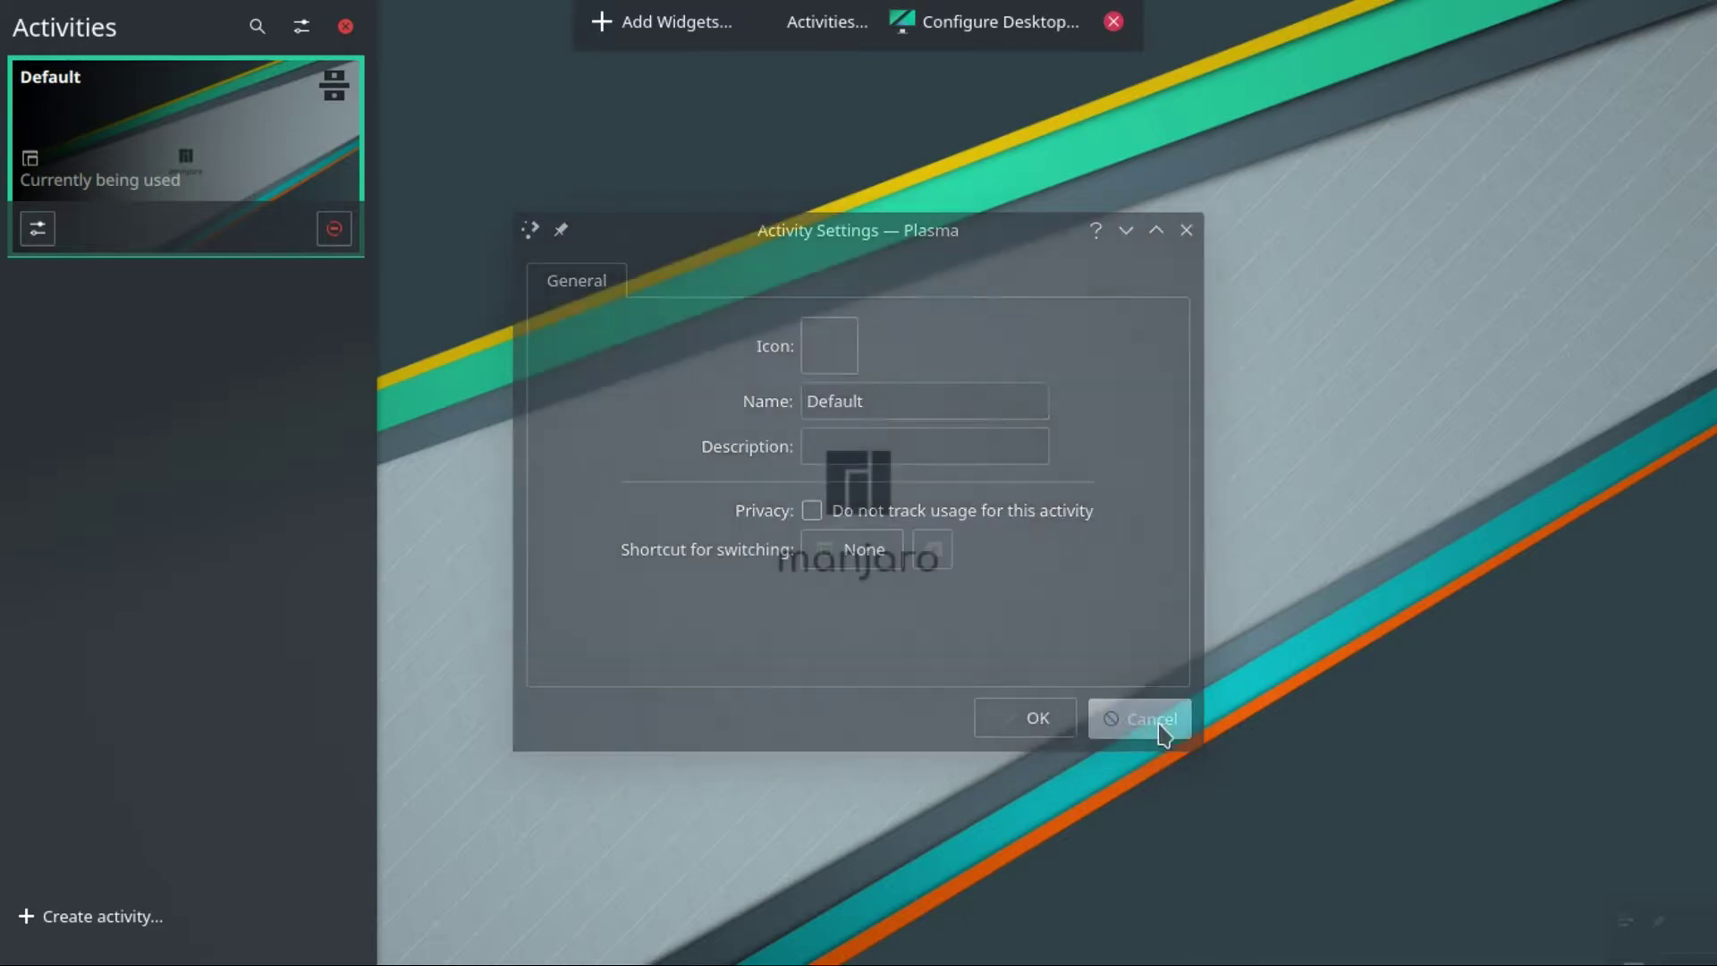
pyautogui.click(347, 36)
# - Refresh the desktop and draw a large selection rectangle across its empty area
pyautogui.rightClick(703, 329)
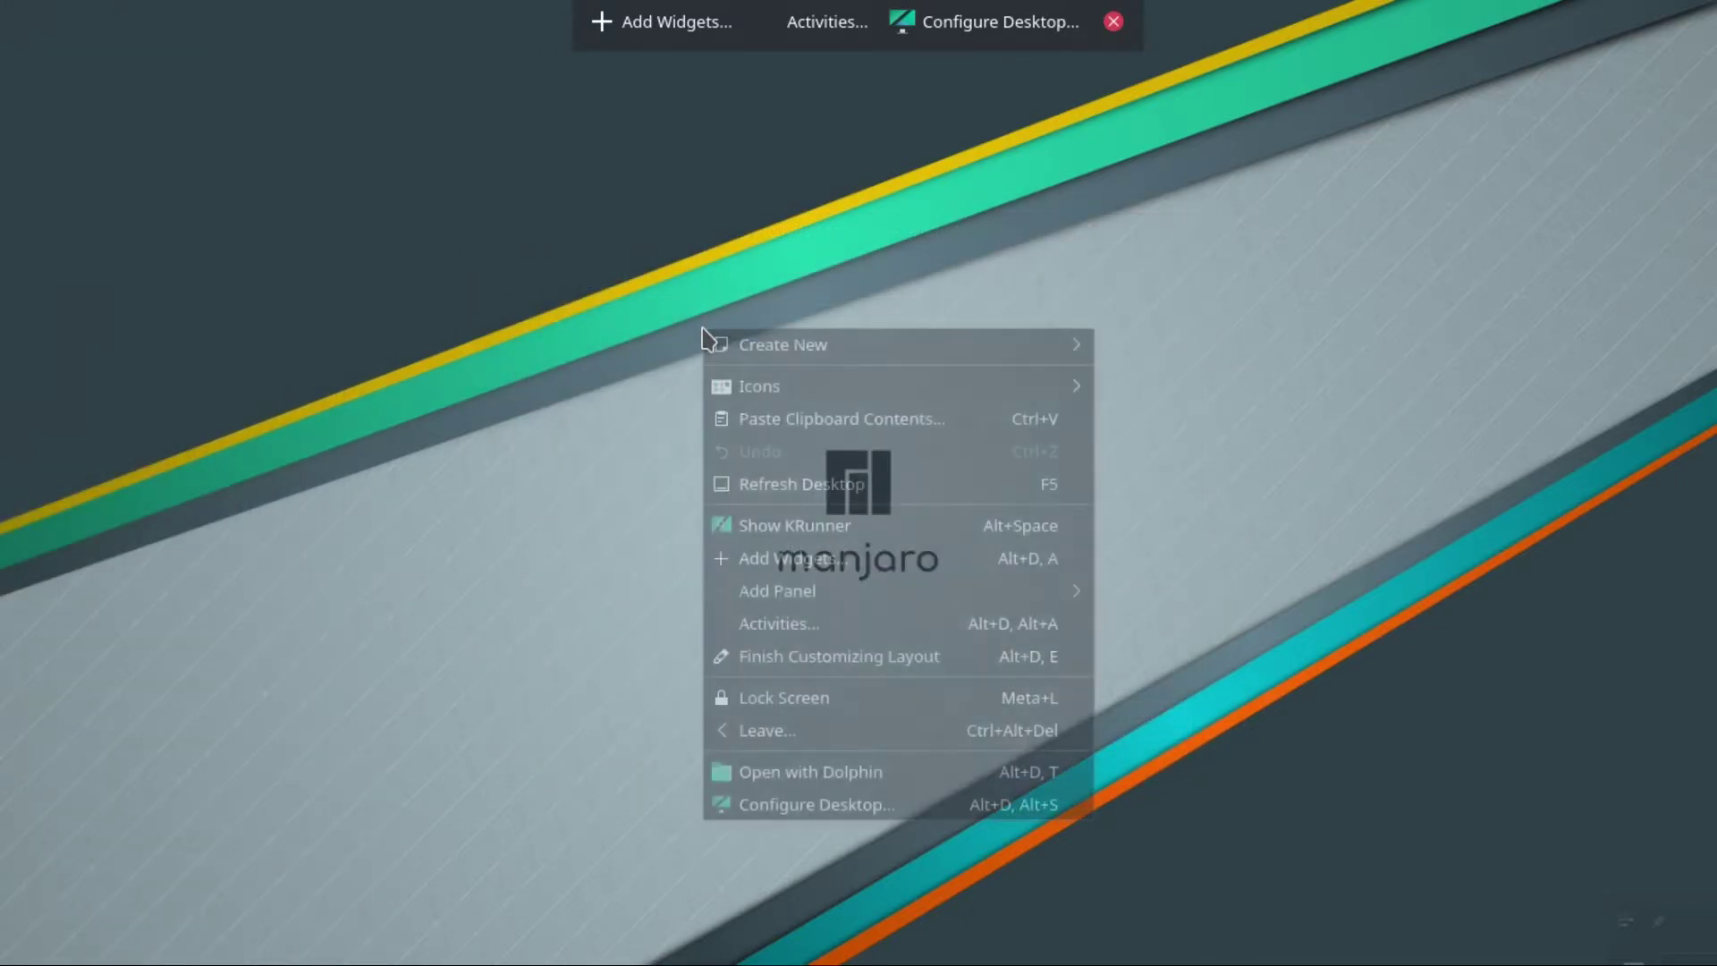
pyautogui.click(800, 487)
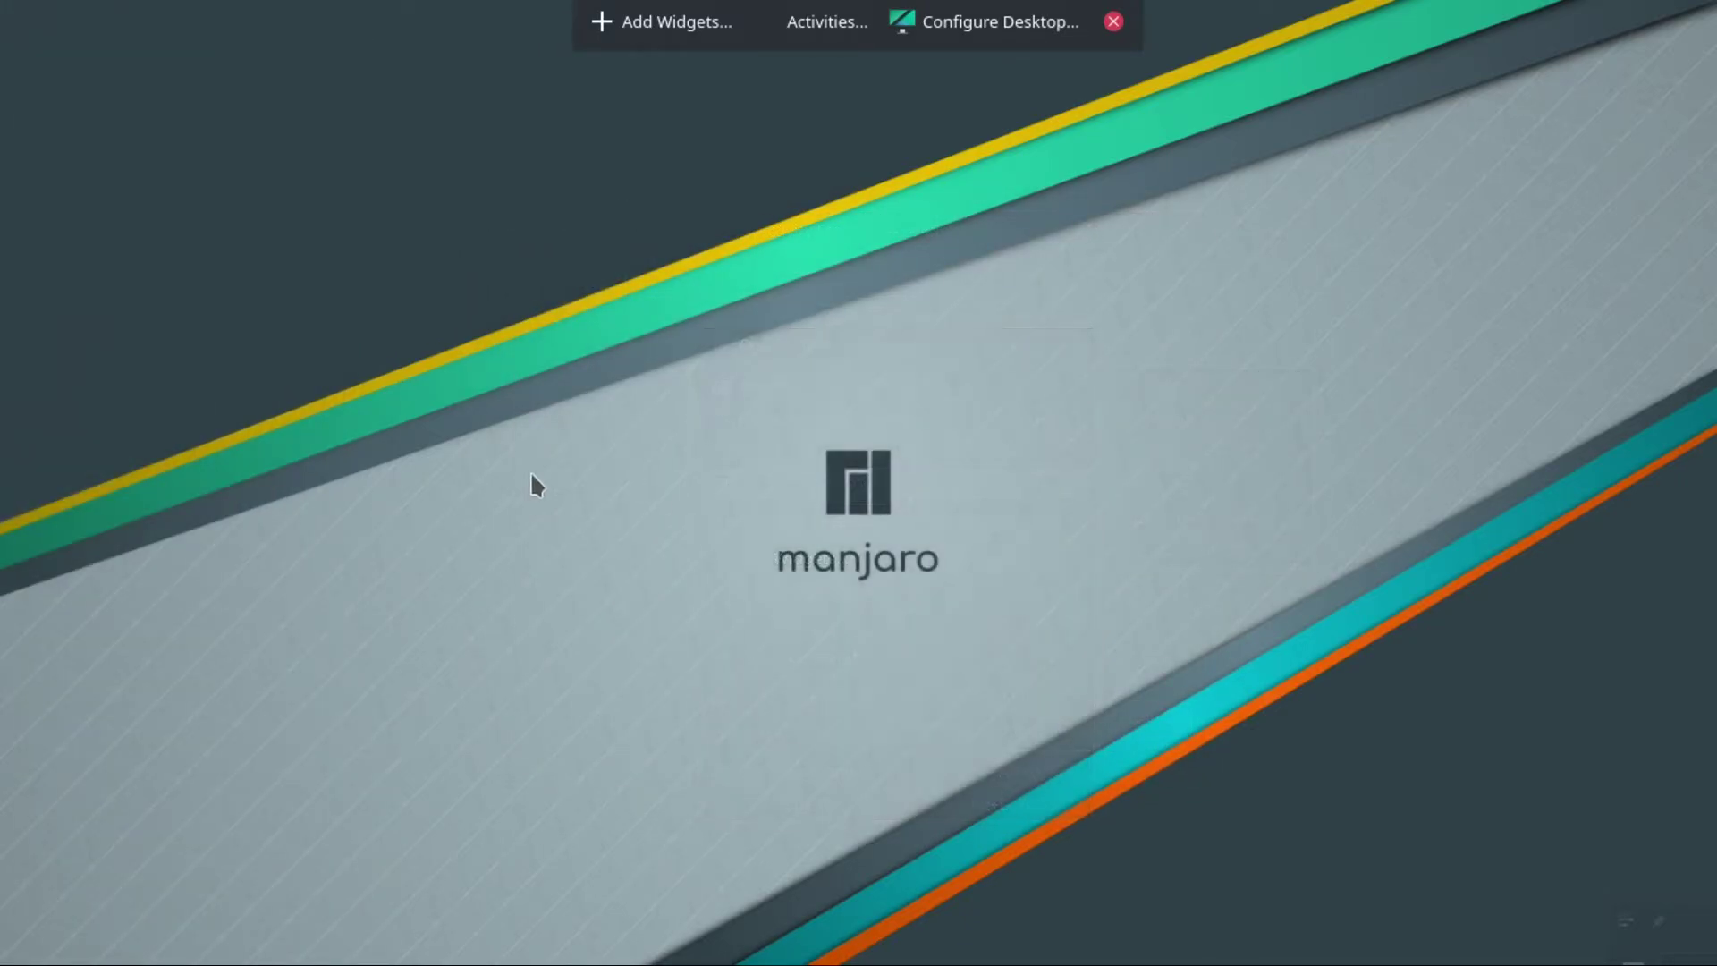
pyautogui.moveTo(274, 196); pyautogui.dragTo(1351, 762)
# - Open the desktop configuration dialog and the list of widgets available for the desktop
pyautogui.rightClick(1305, 597)
pyautogui.click(1309, 572)
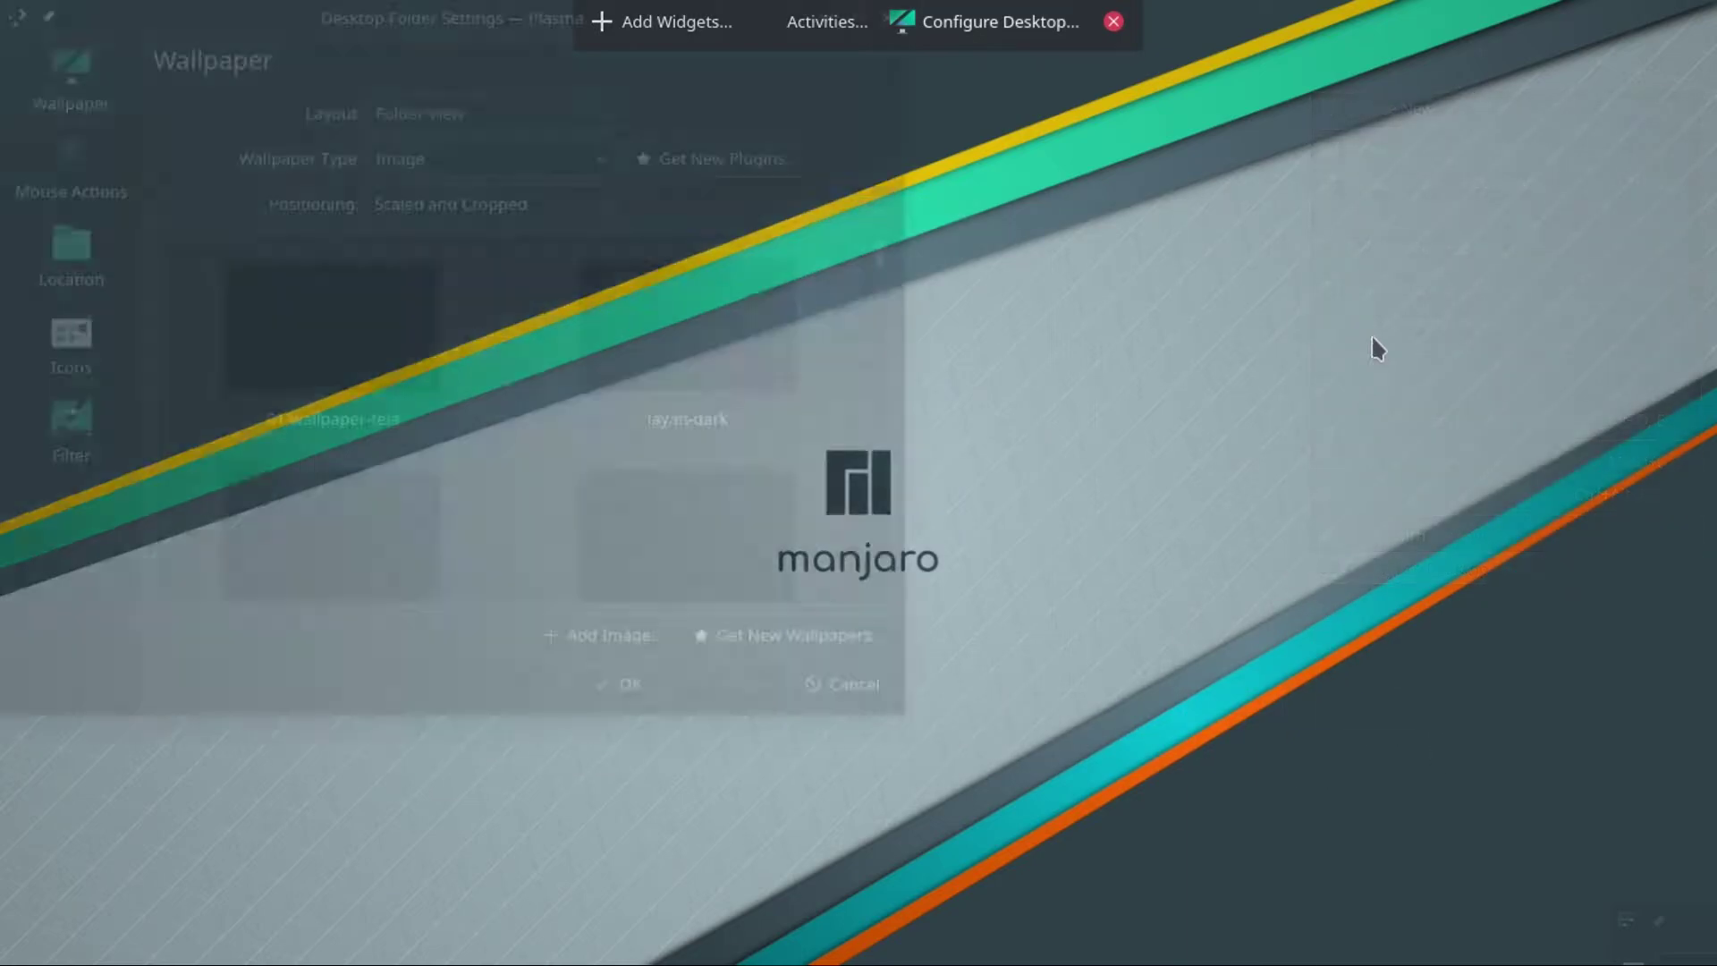
pyautogui.press('Escape')
pyautogui.rightClick(996, 281)
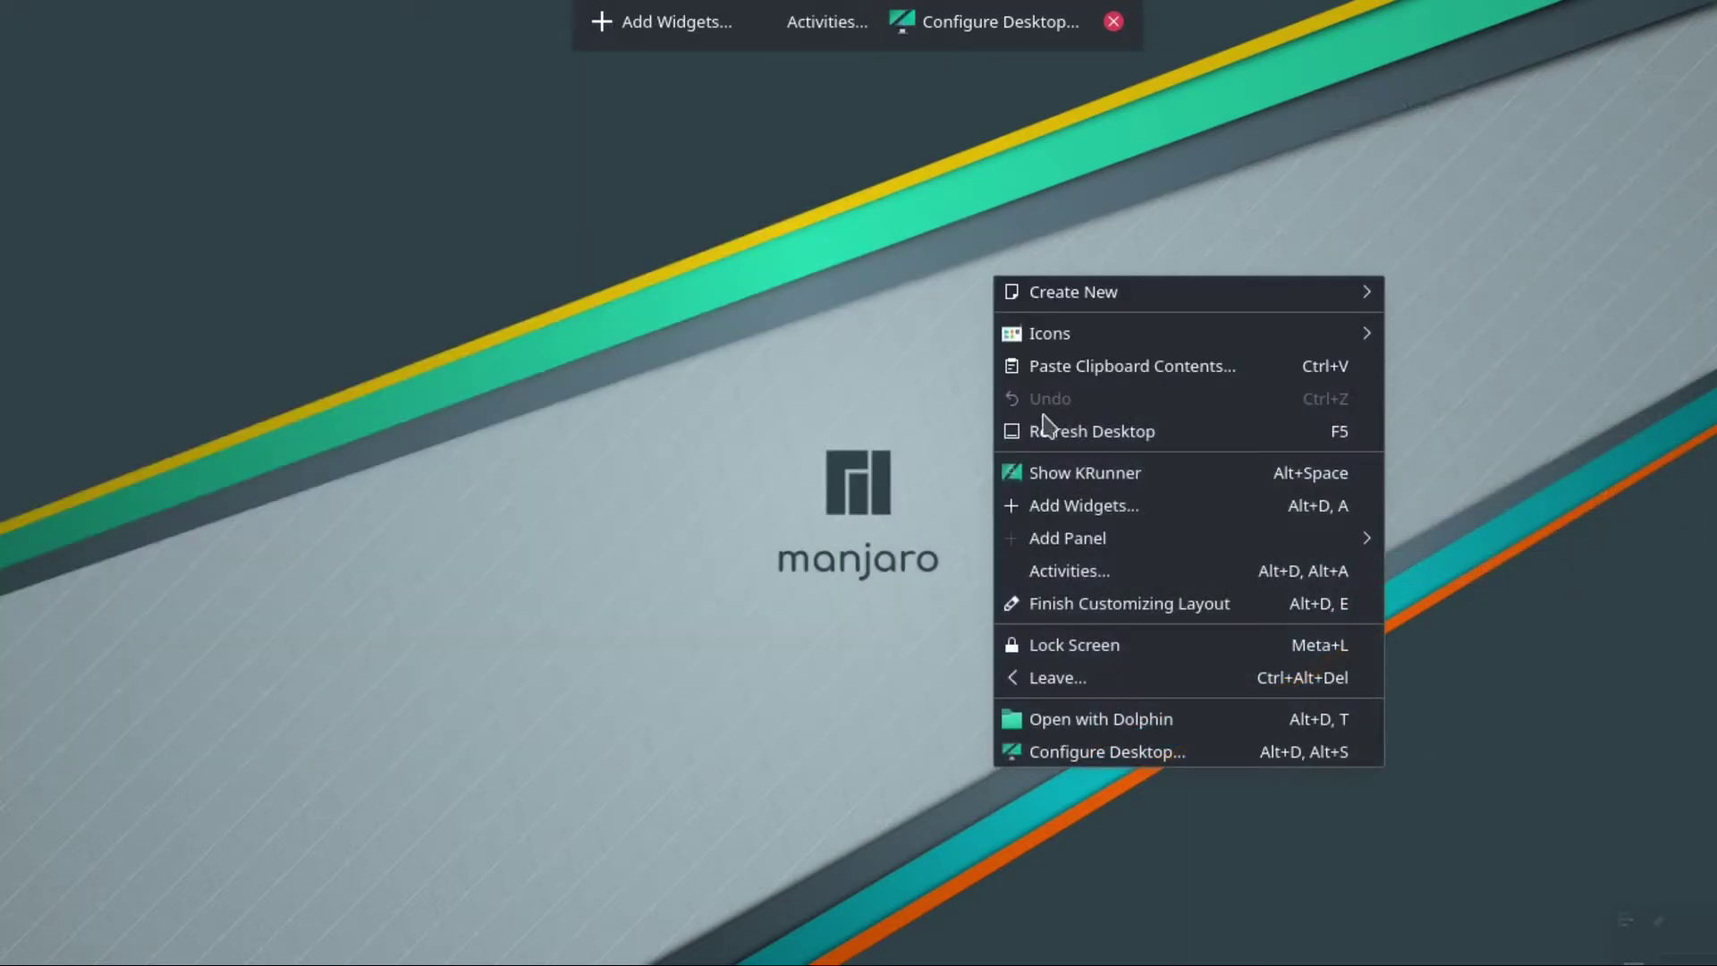
pyautogui.click(1040, 507)
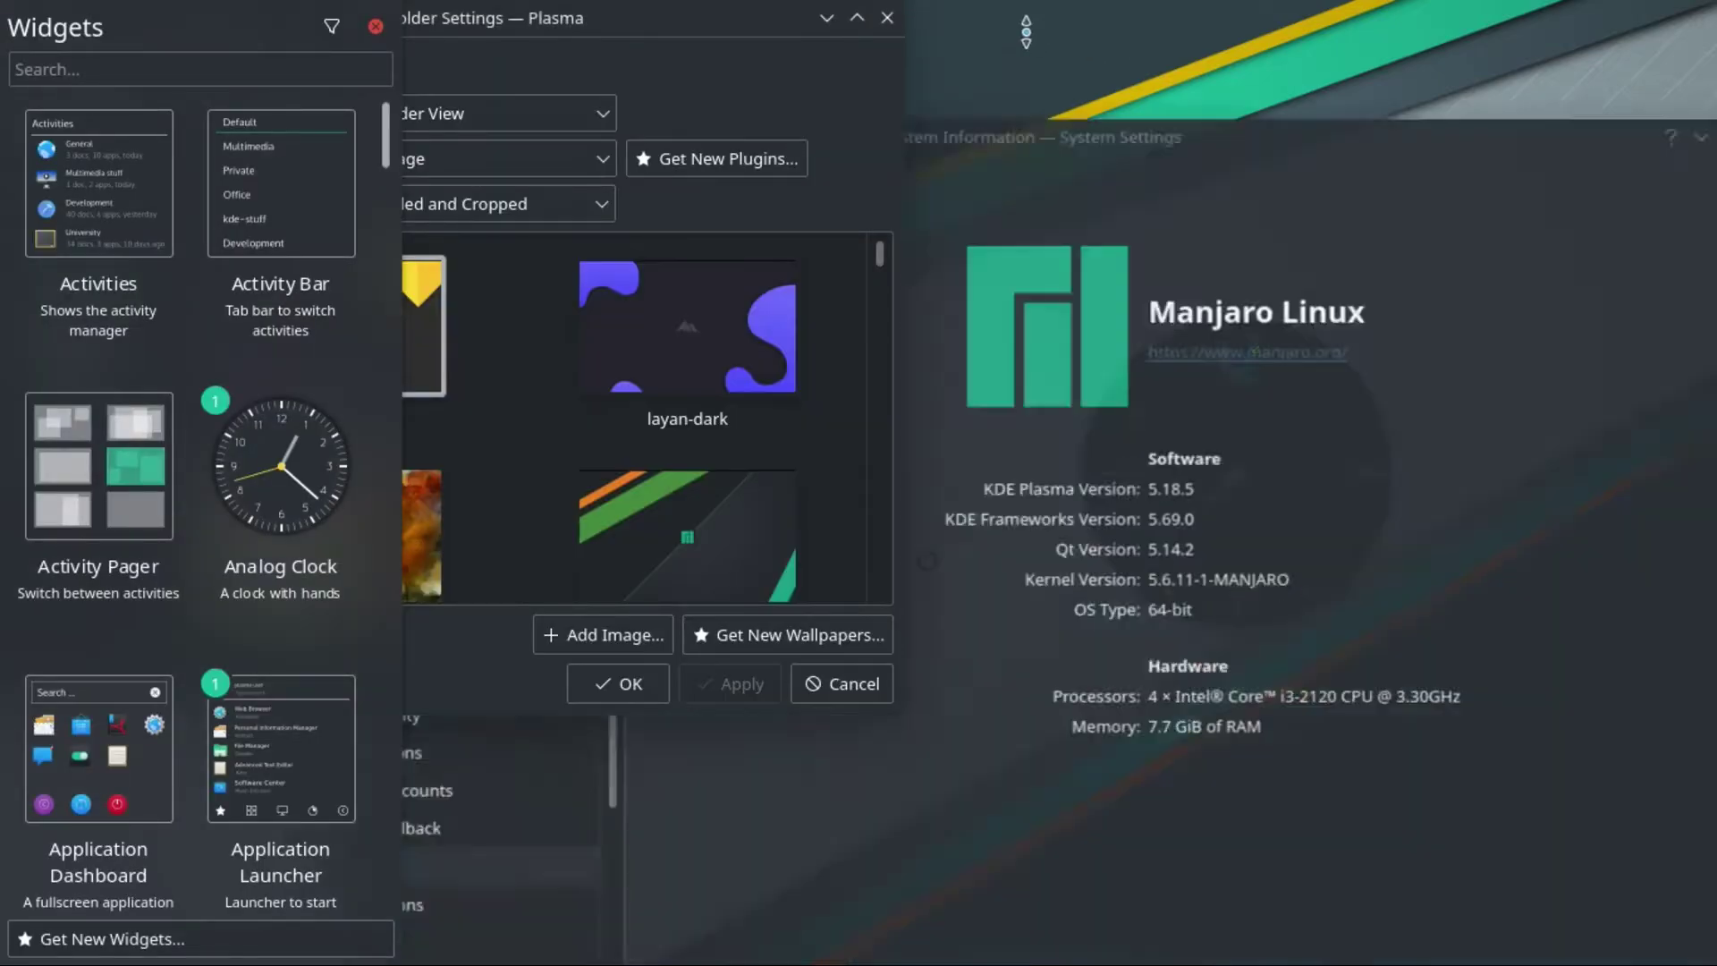
# - Close the folder settings, minimize System Settings, and place the Application Dashboard widget on the desktop beside the Manjaro logo
pyautogui.click(887, 18)
pyautogui.click(1553, 49)
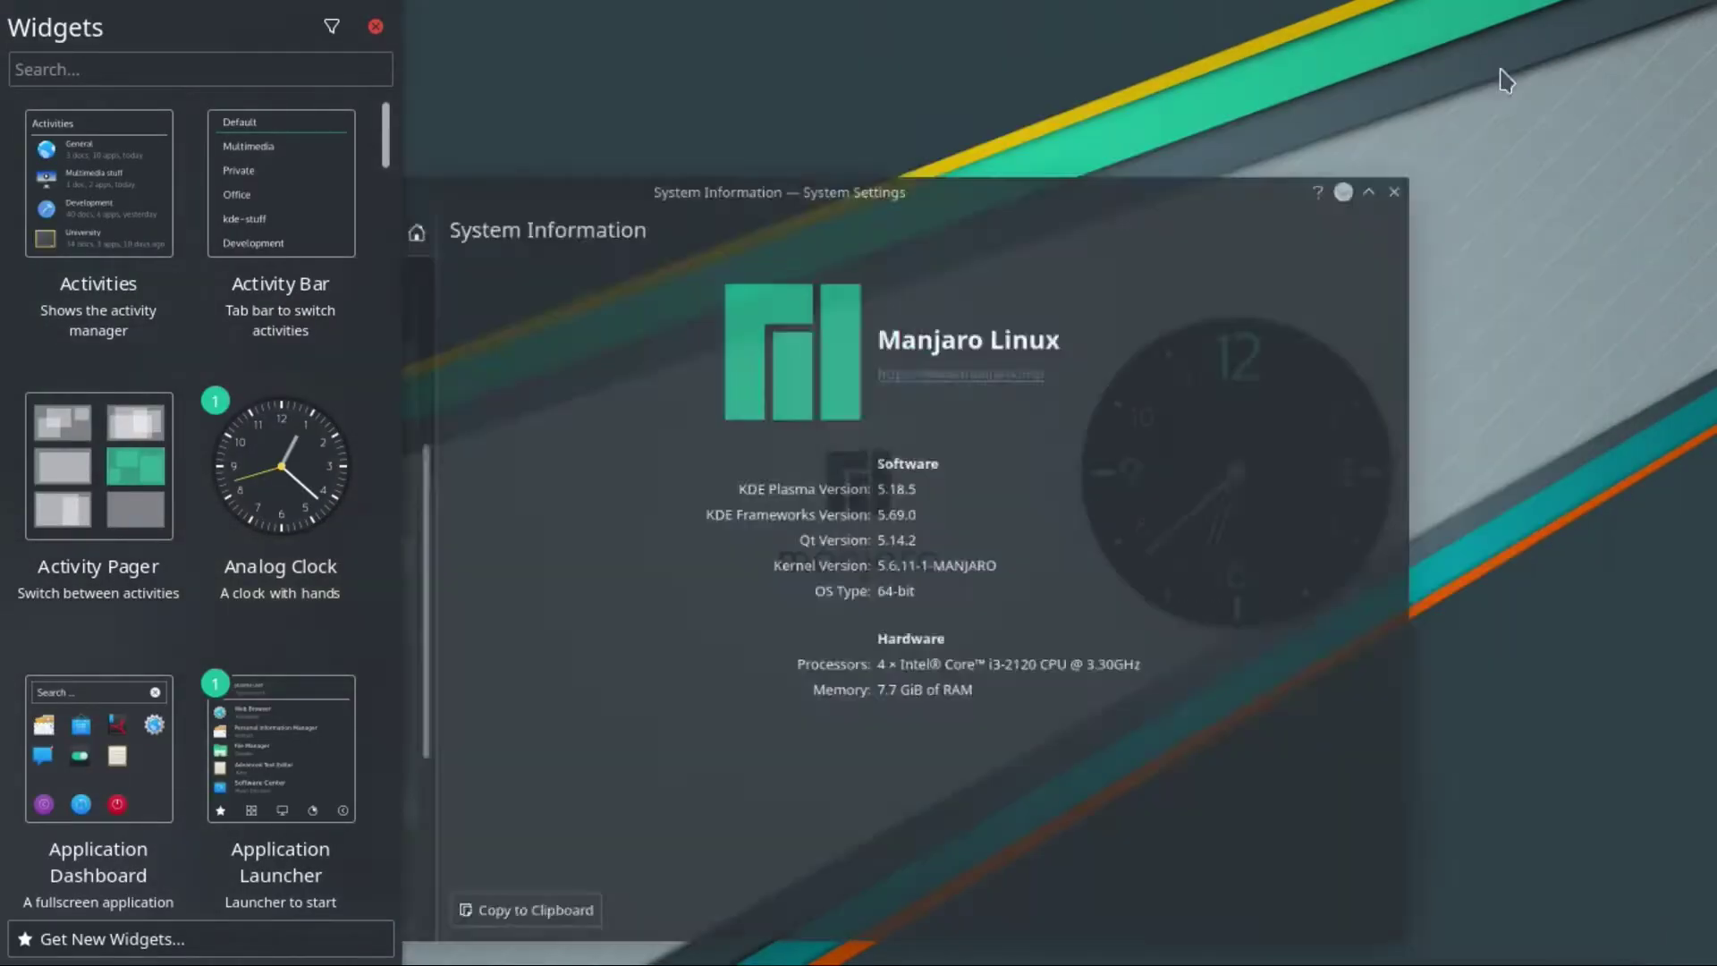
pyautogui.scroll(-1, 98, 626)
pyautogui.moveTo(98, 733); pyautogui.dragTo(645, 428)
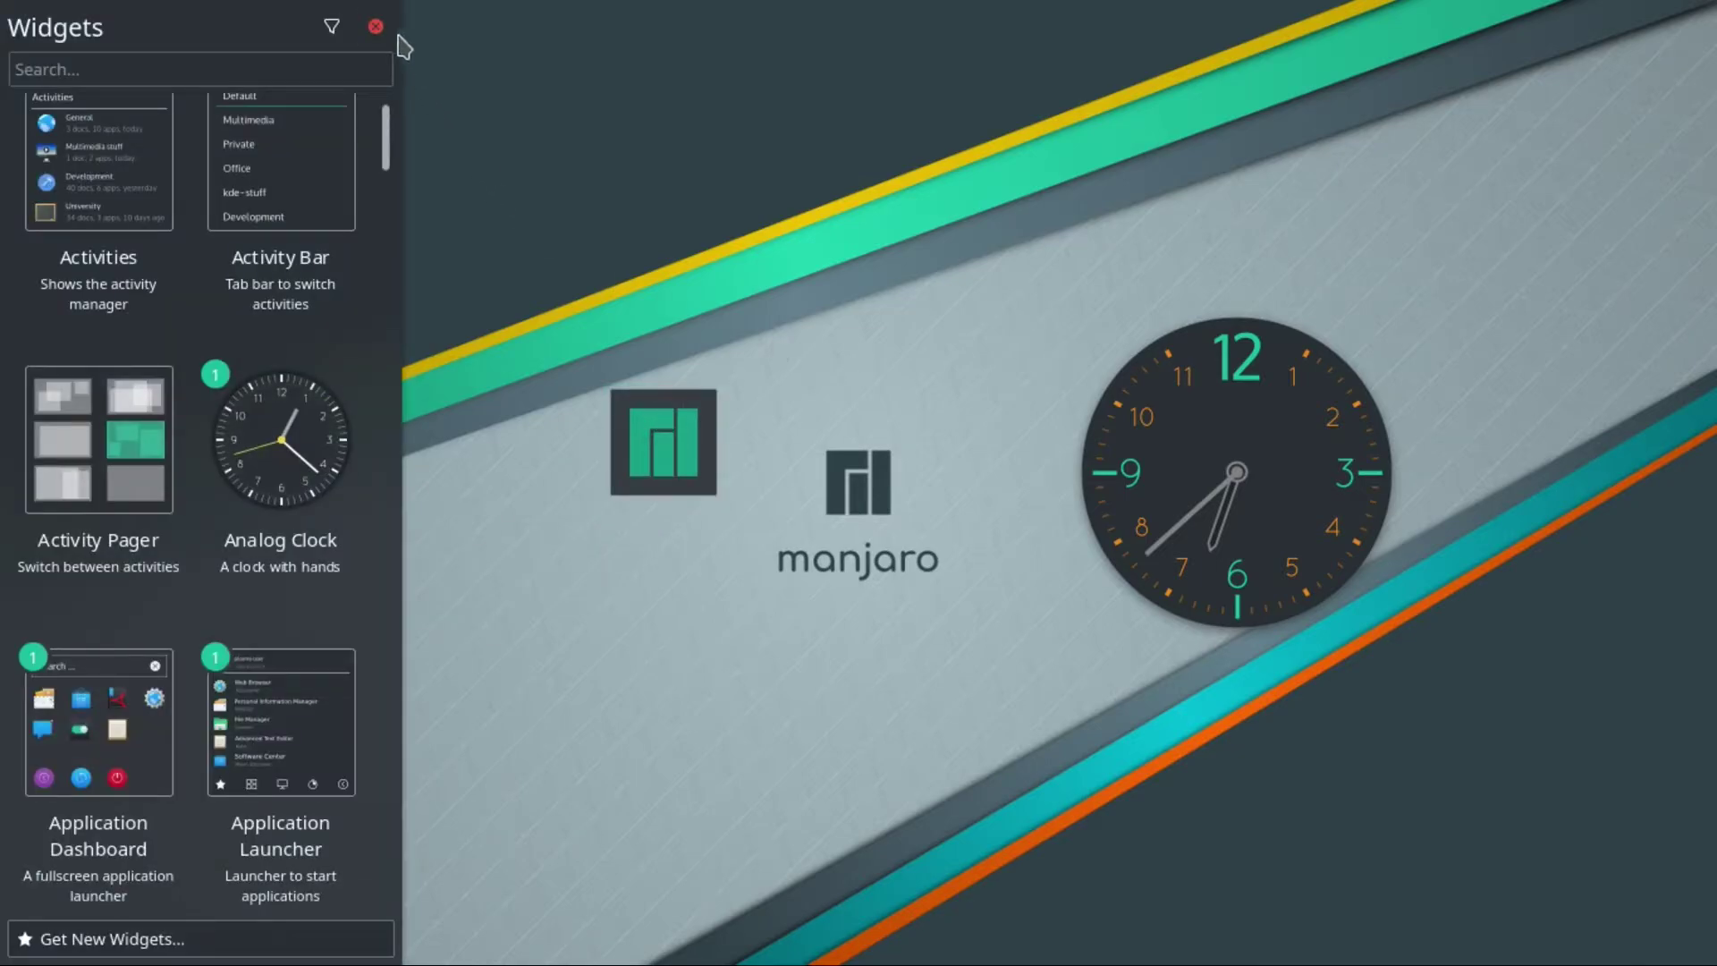
pyautogui.click(376, 26)
# - Open the full-screen launcher from the new desktop widget, view its Education category and close it
pyautogui.click(666, 442)
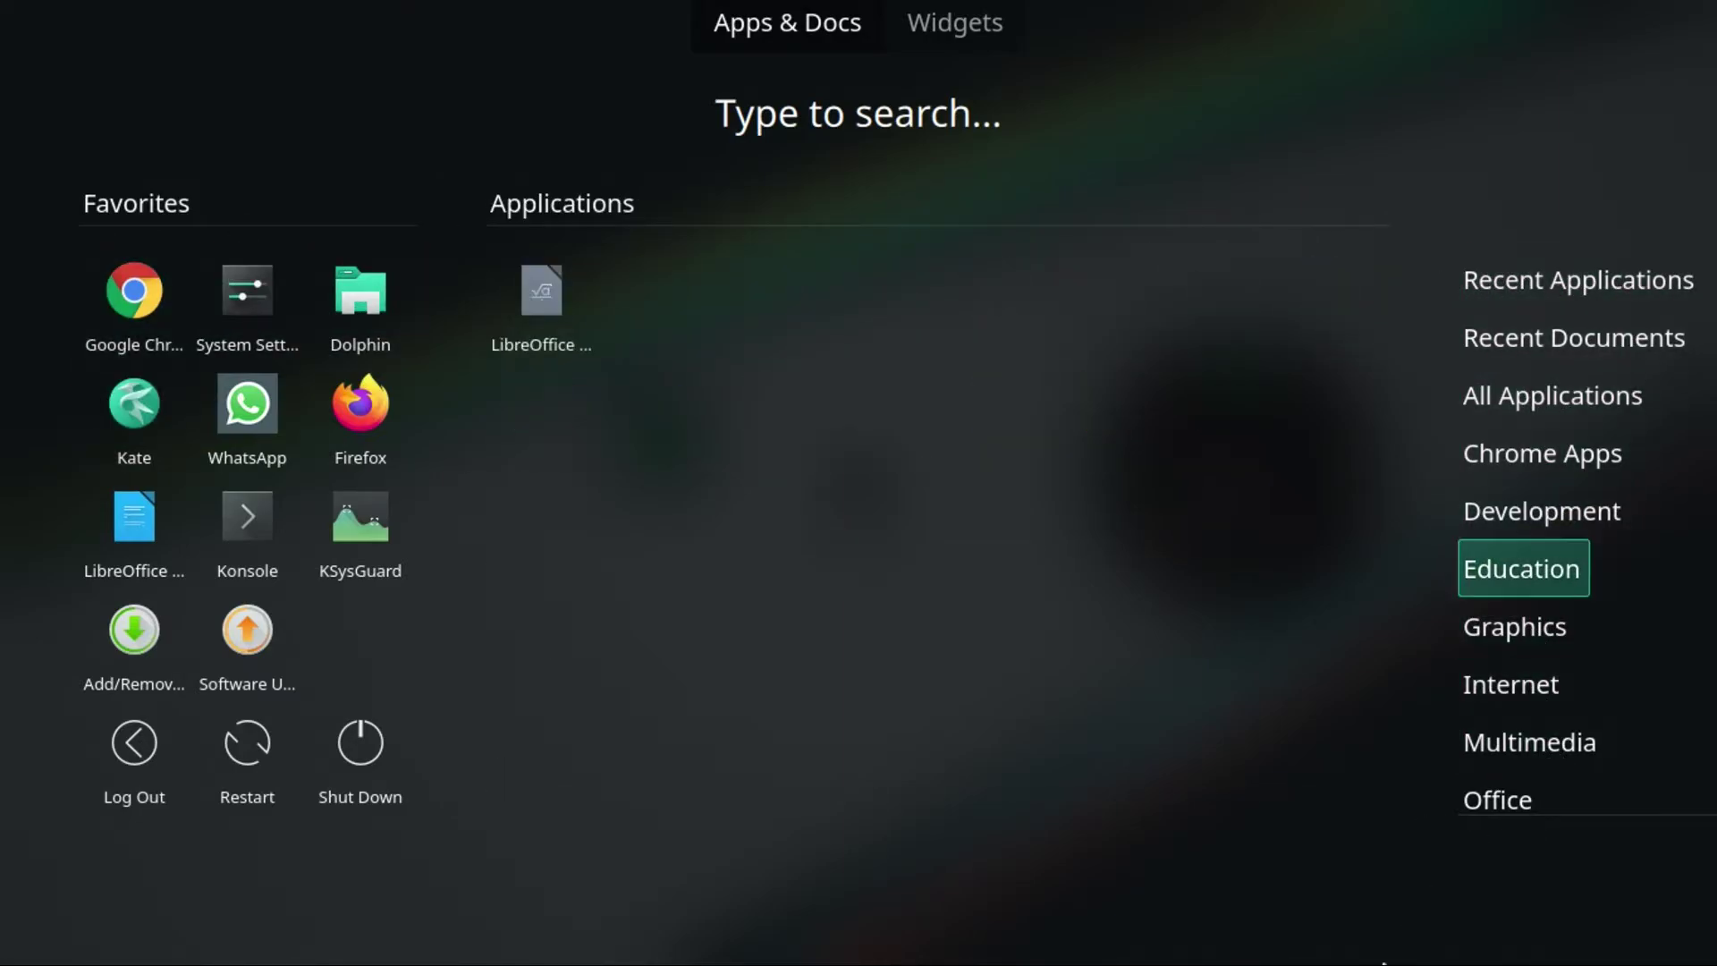
pyautogui.click(892, 53)
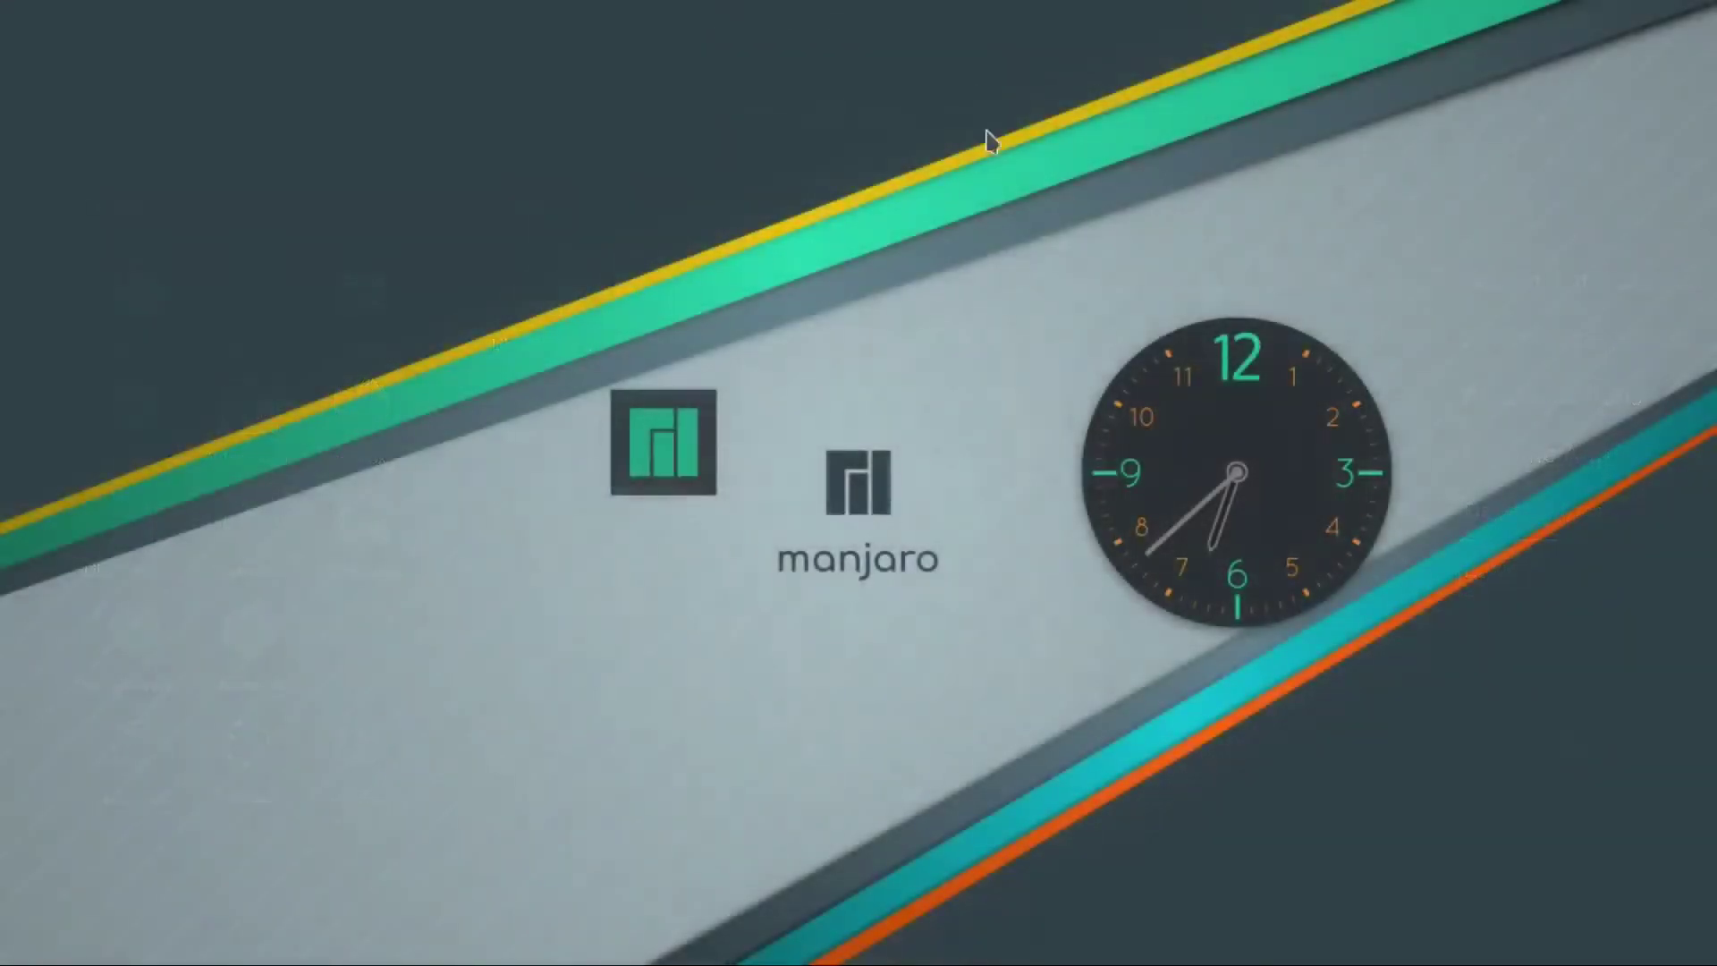
# - Open the software manager and look through the complete list of installed packages
pyautogui.click(765, 957)
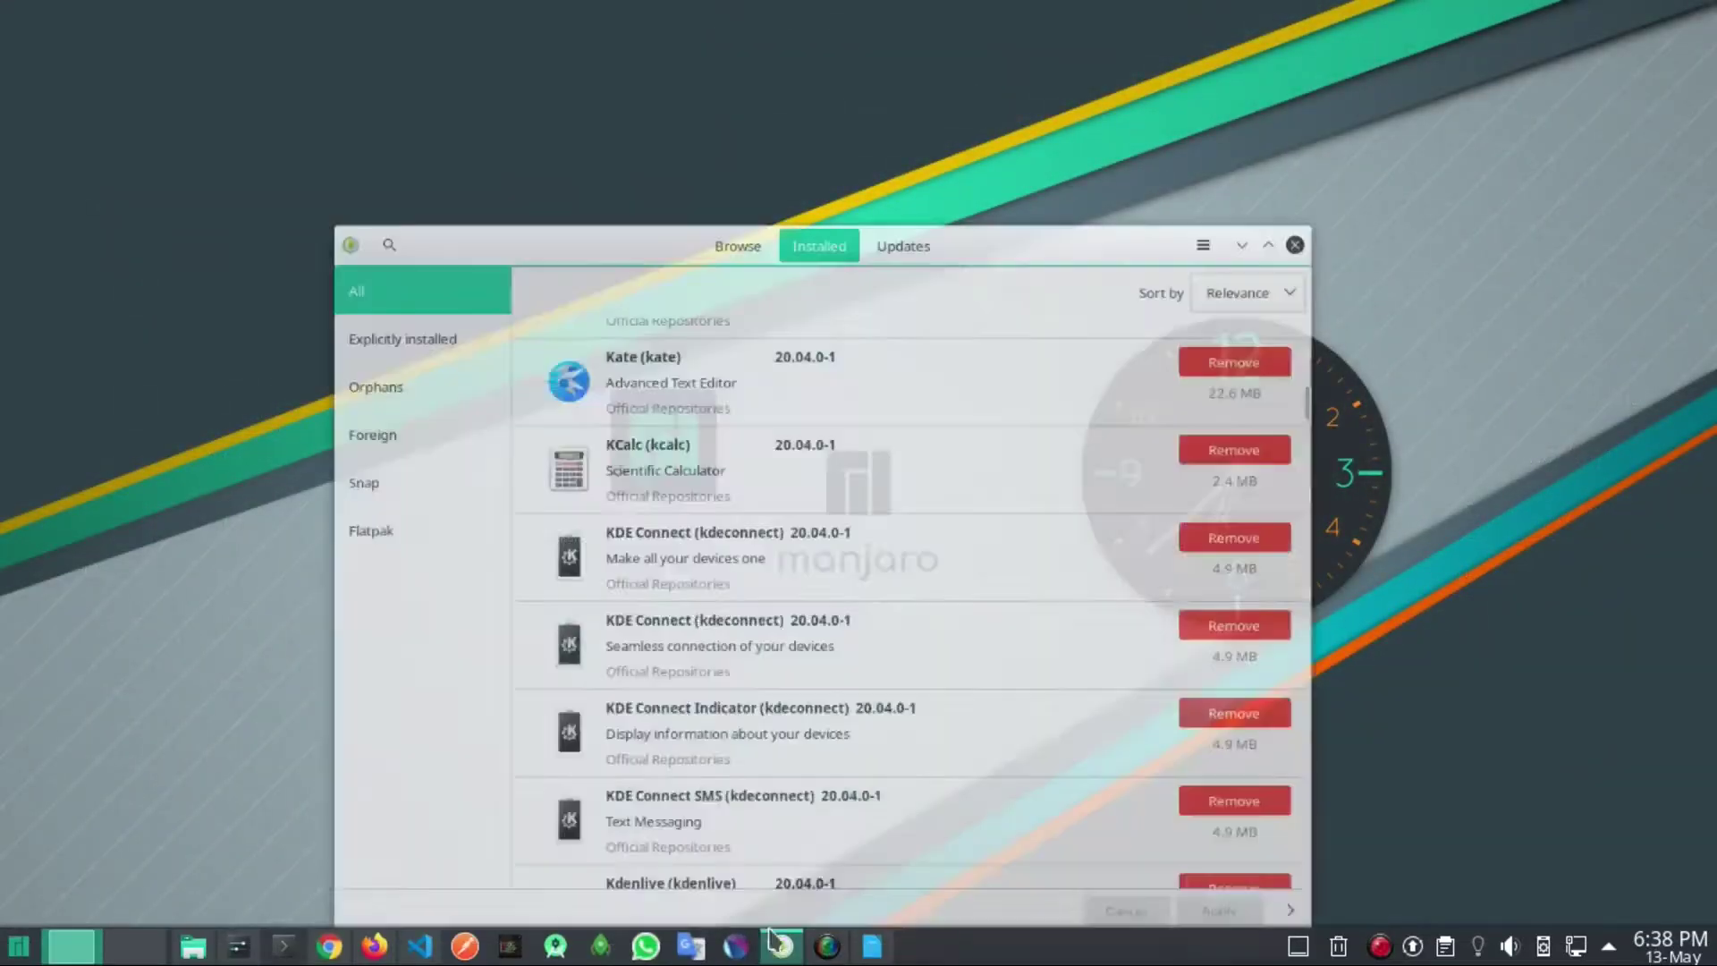
pyautogui.scroll(-5, 770, 529)
pyautogui.scroll(-20, 774, 536)
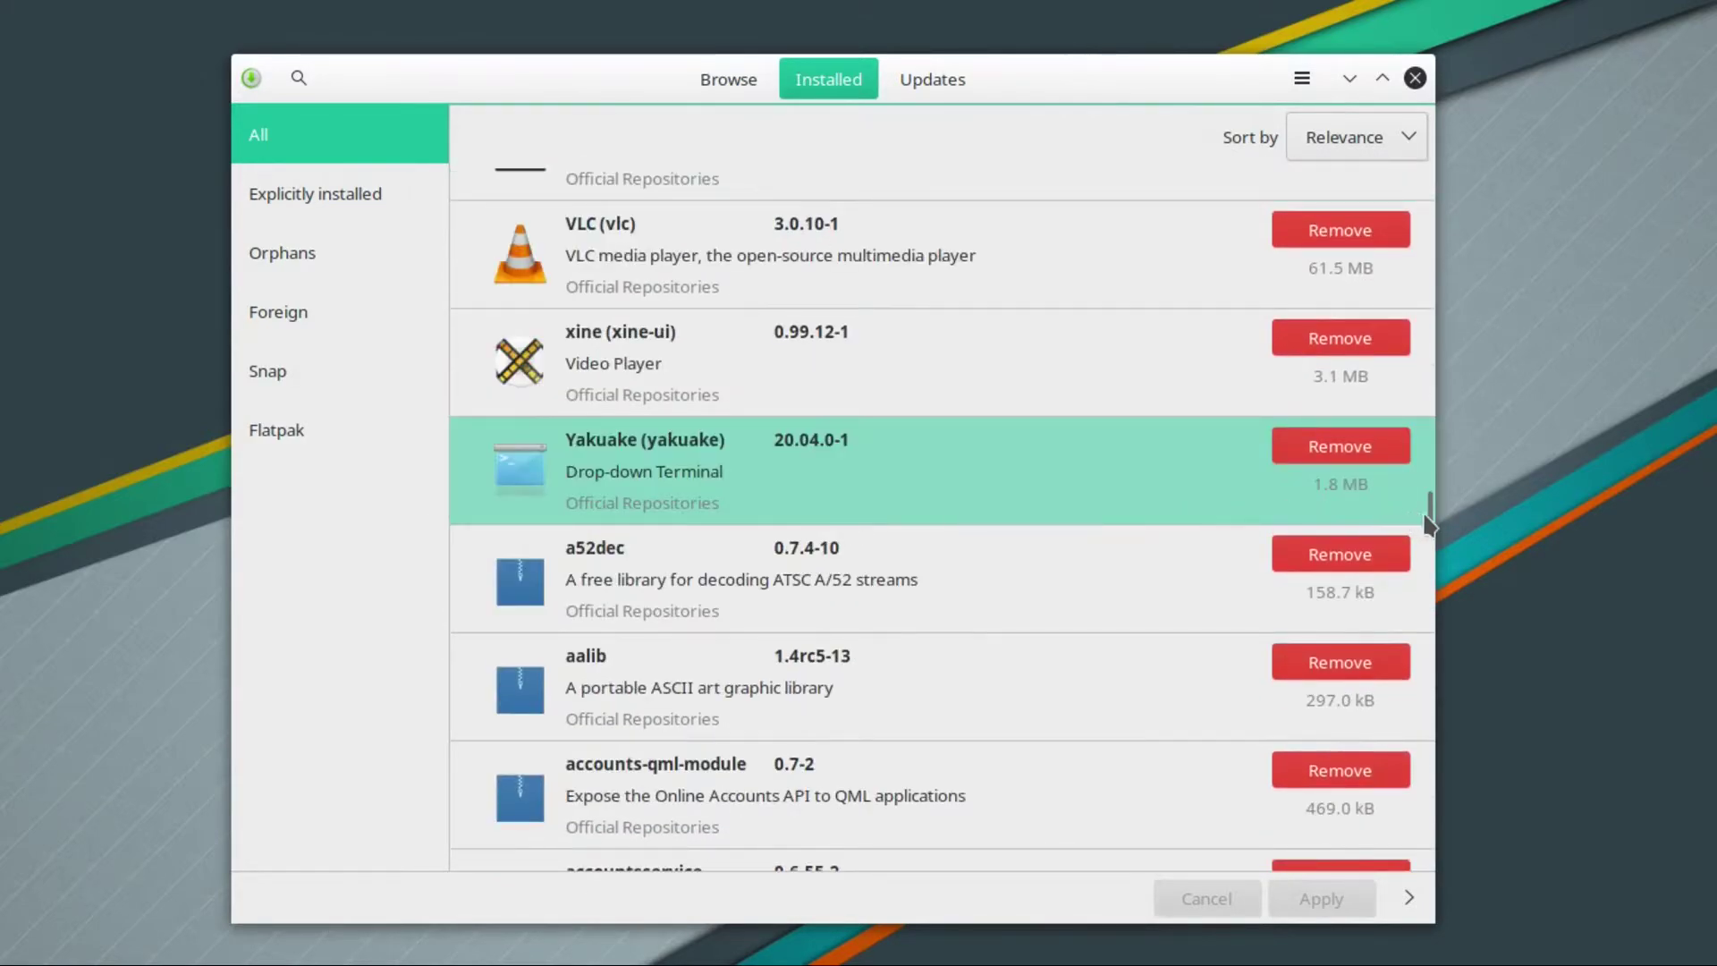
pyautogui.moveTo(1428, 524); pyautogui.dragTo(1428, 462)
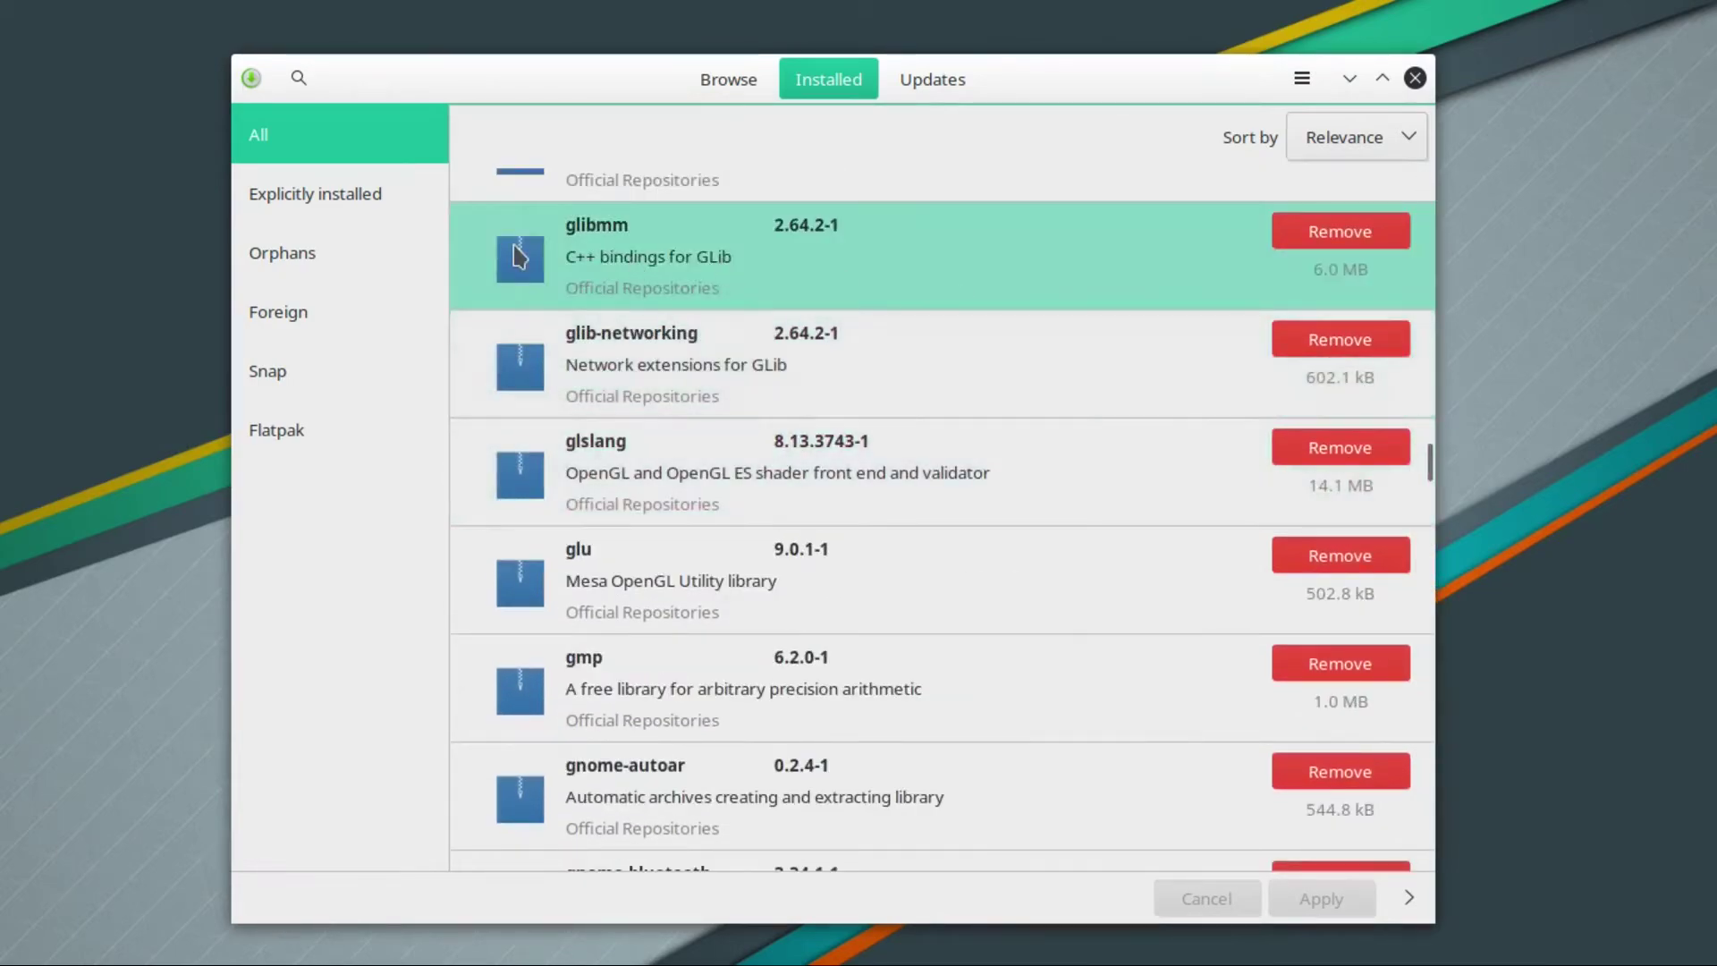
# - View the Explicitly installed, Orphans, Foreign and Snap package categories, return to All and minimize the software manager
pyautogui.click(295, 194)
pyautogui.click(308, 243)
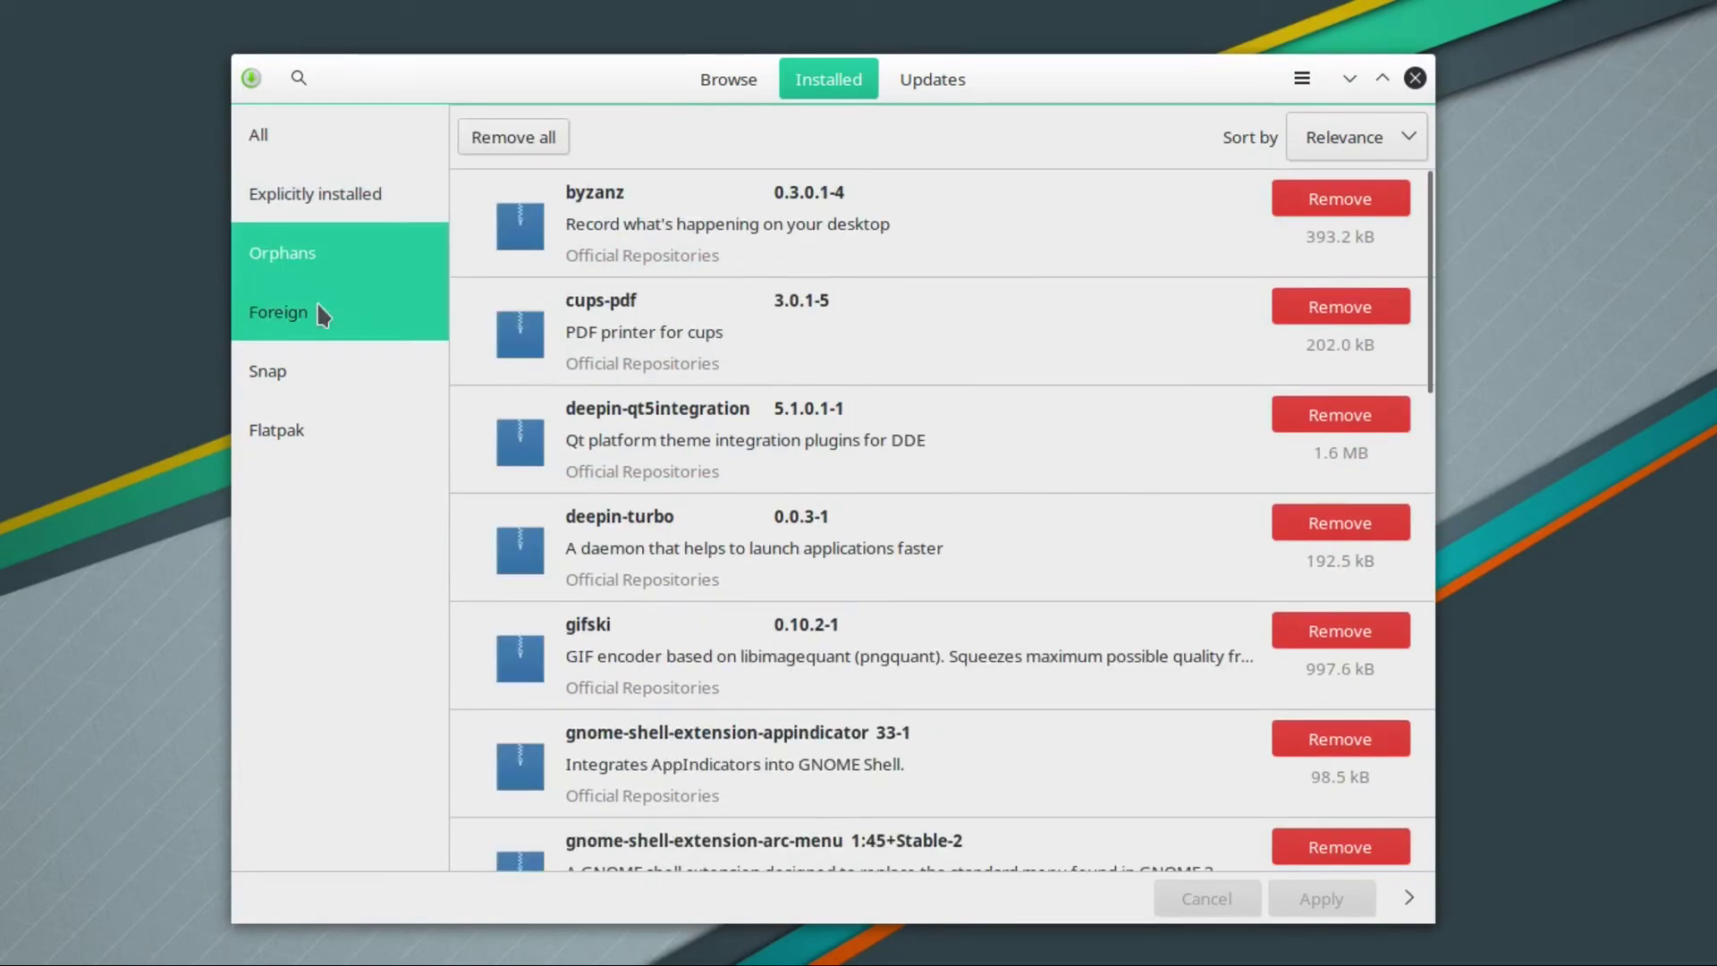
pyautogui.click(320, 308)
pyautogui.click(331, 370)
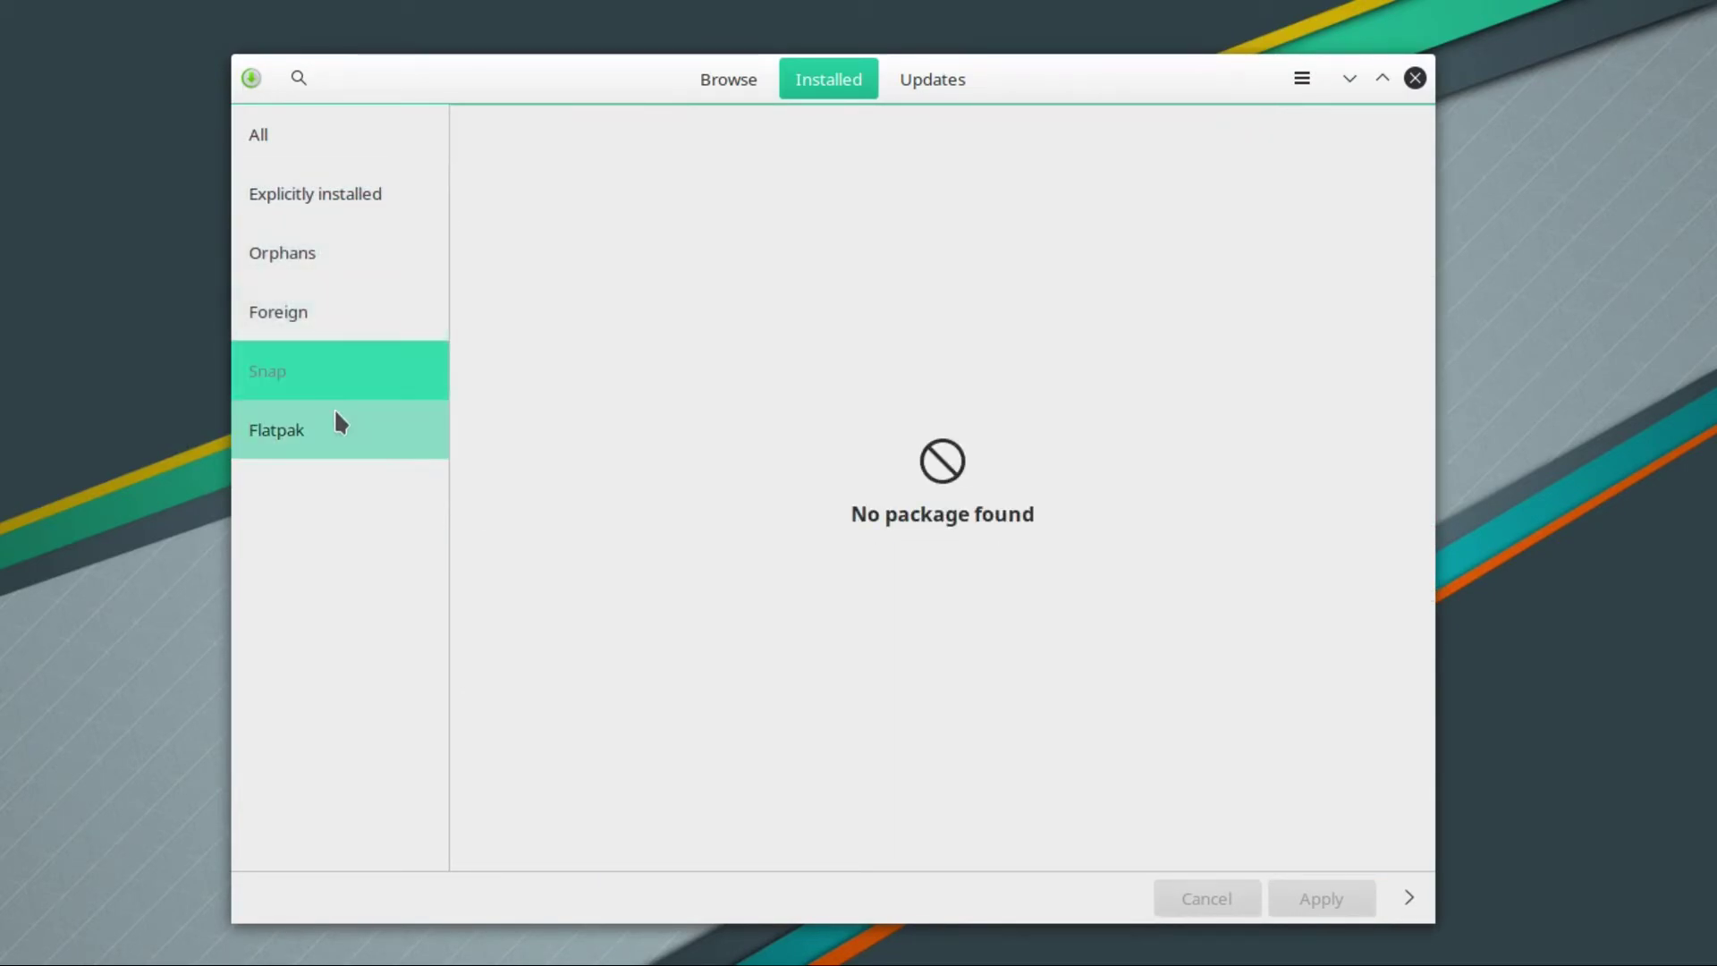
pyautogui.click(273, 141)
pyautogui.click(1349, 79)
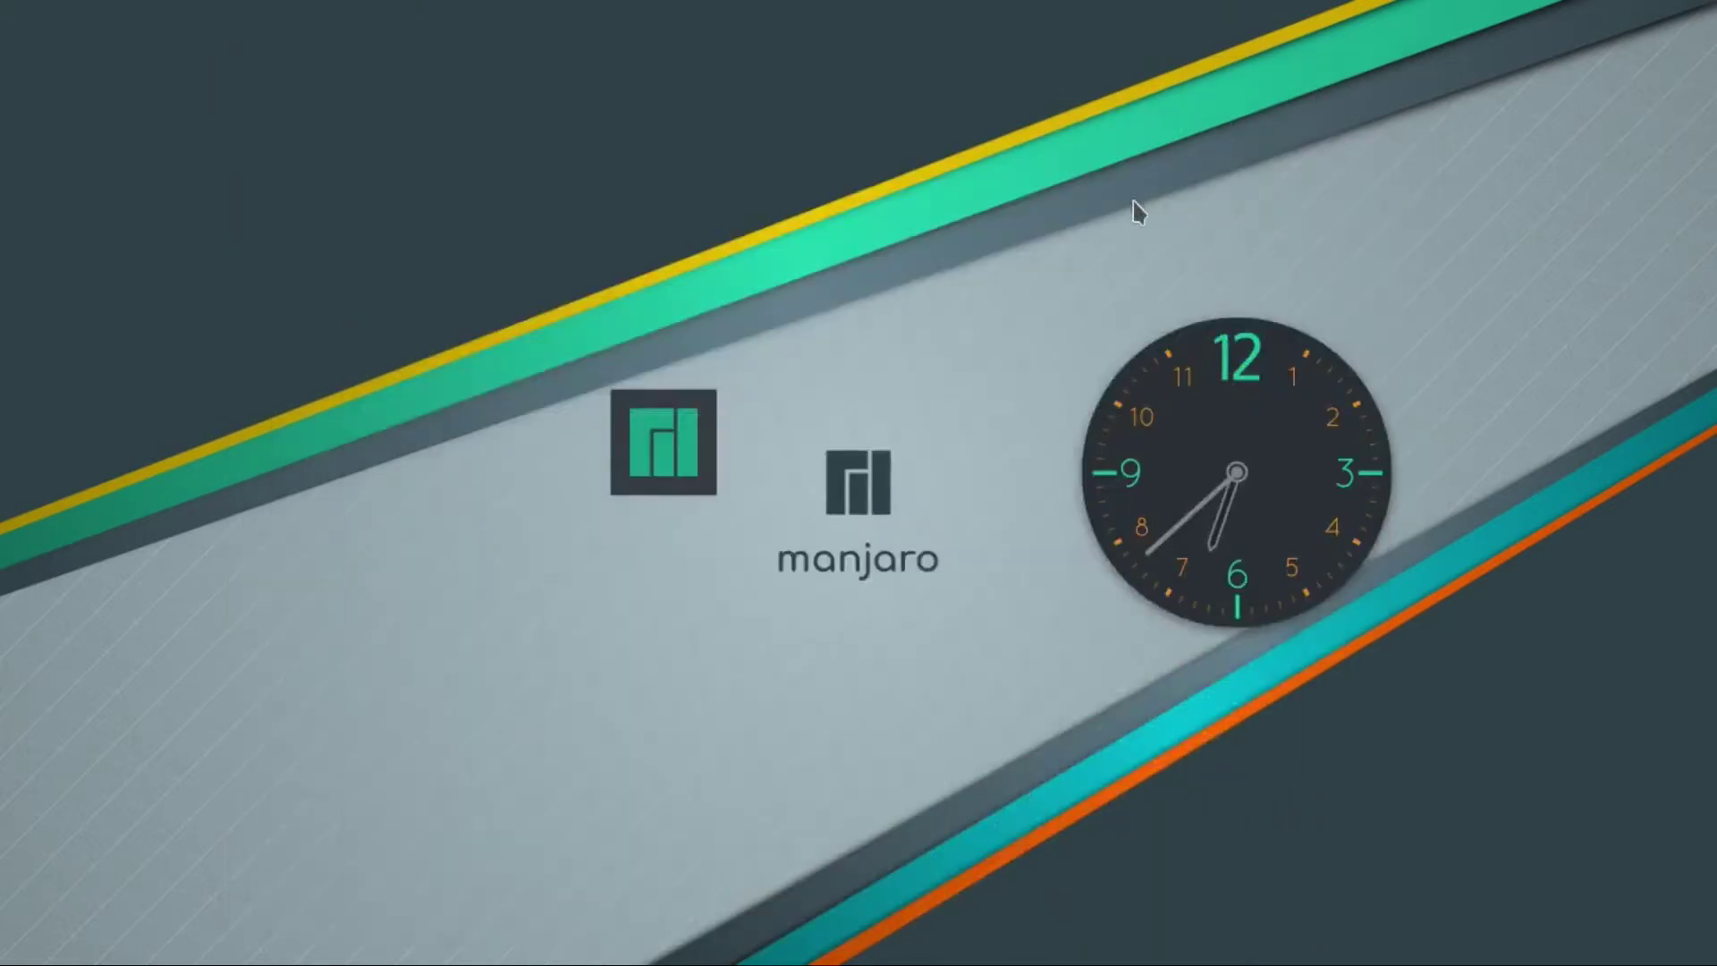
# - Open KDE Connect from the system tray and view the available actions for the Redmi 4 and the Tablet
pyautogui.moveTo(1383, 957)
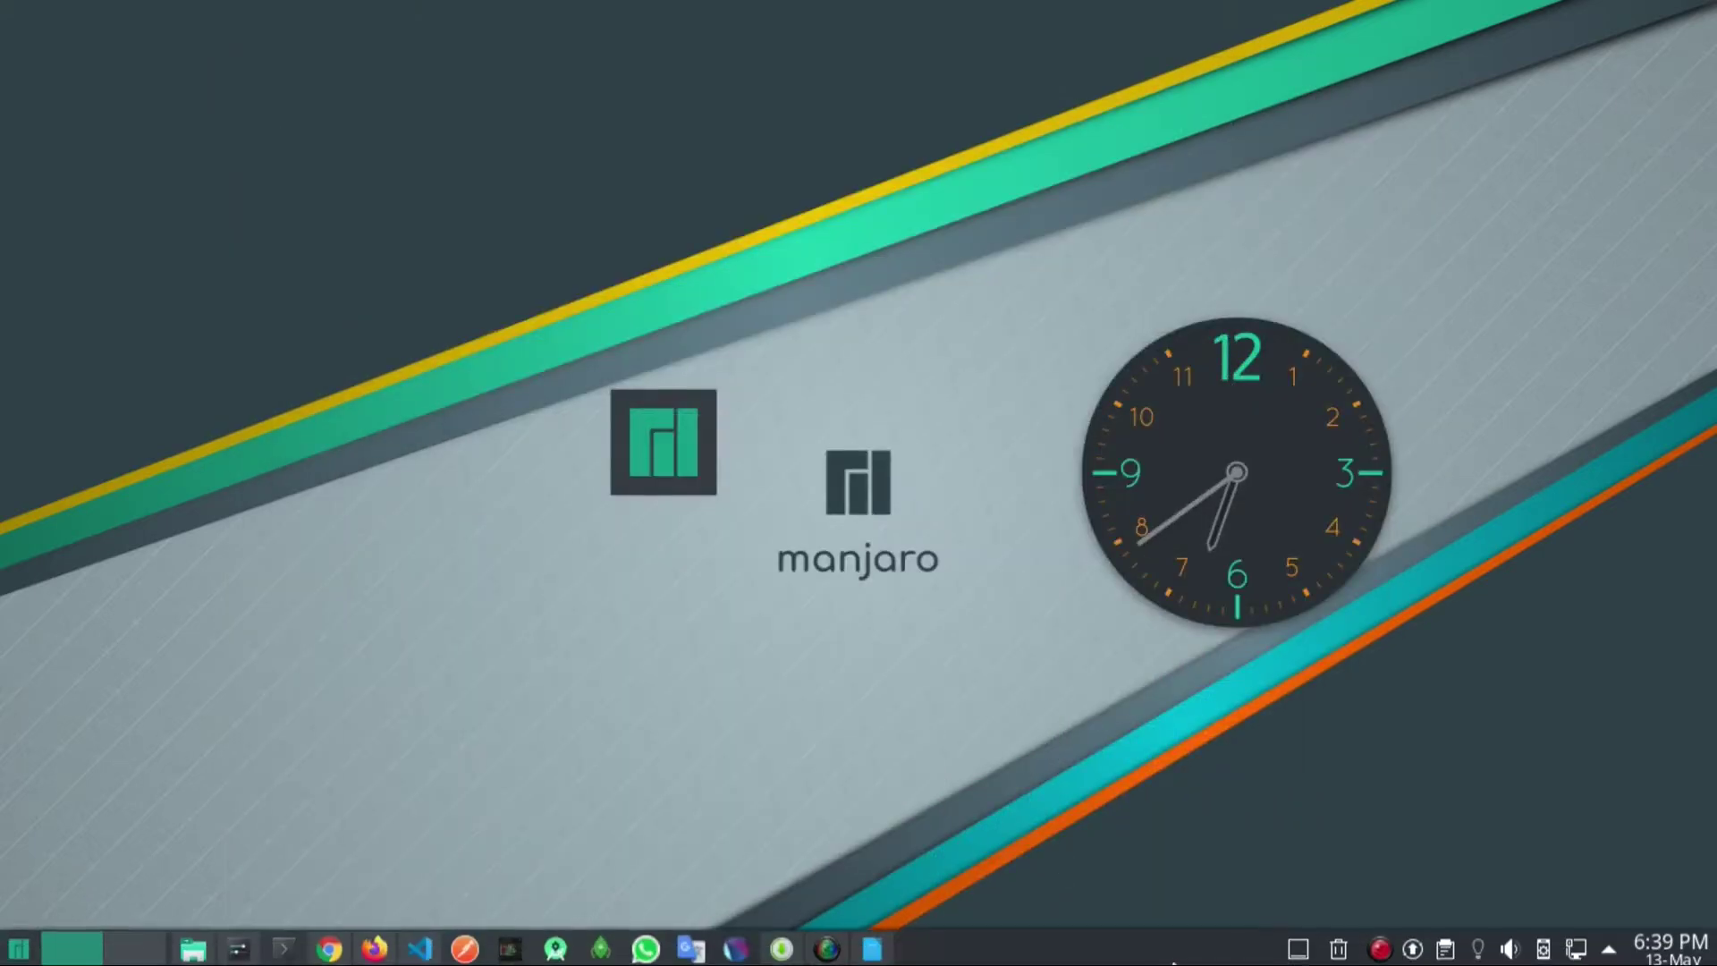
pyautogui.click(1543, 946)
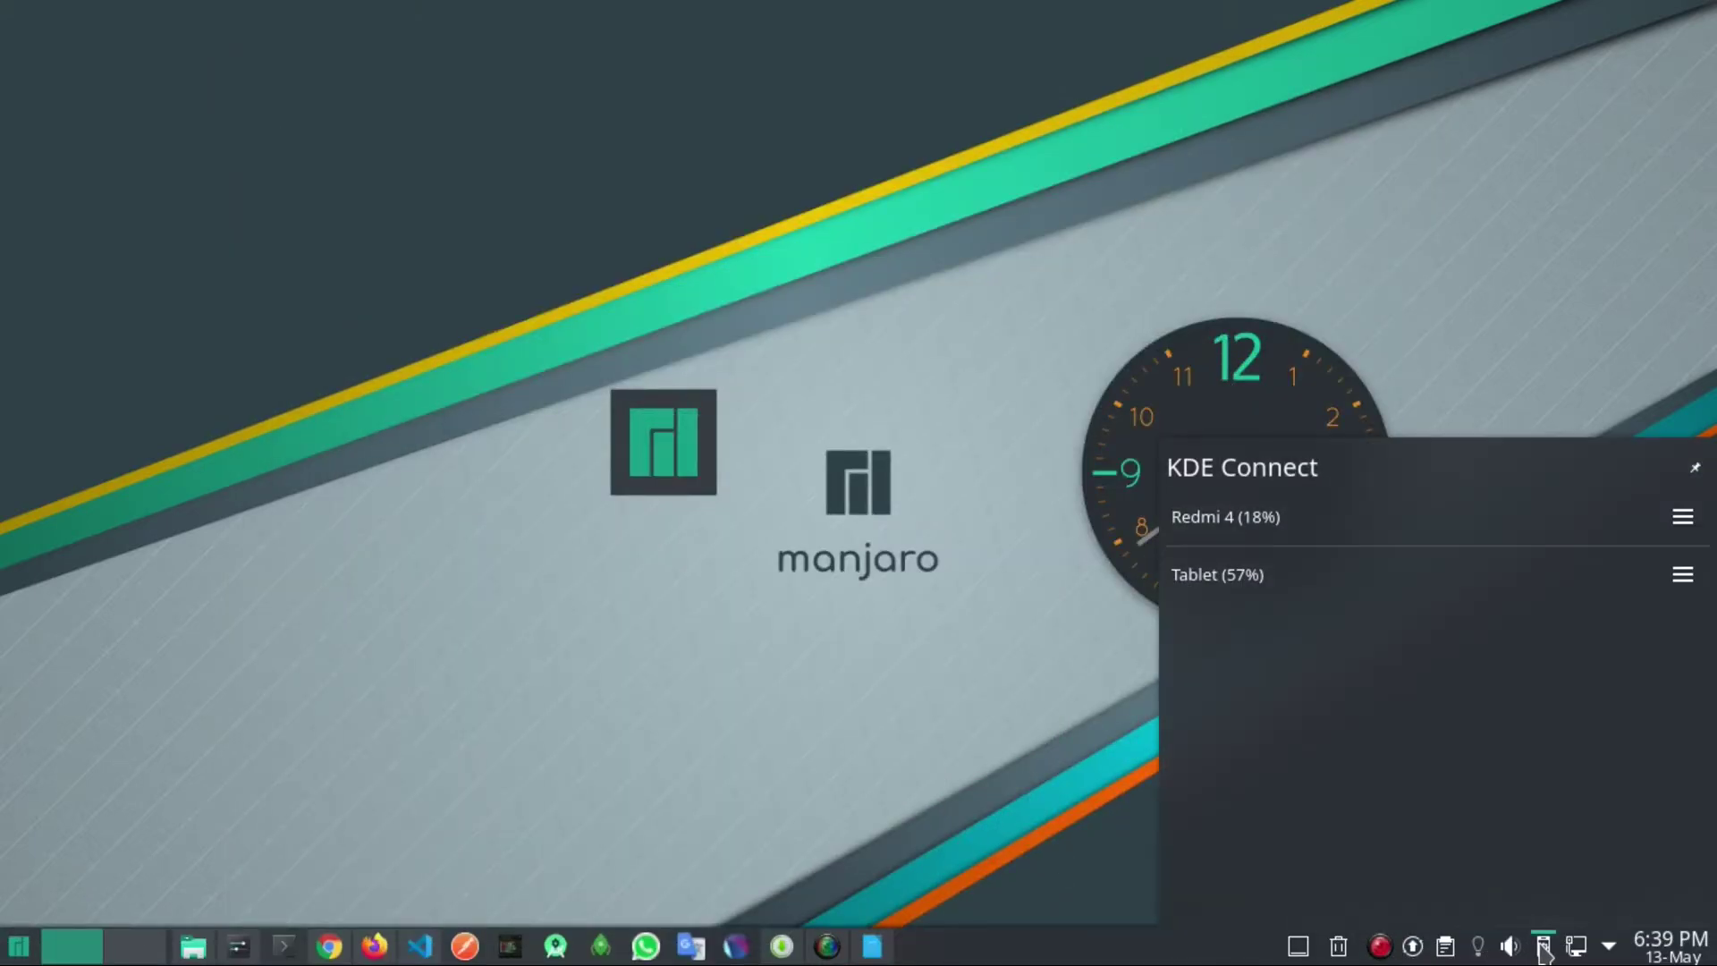
pyautogui.click(1684, 519)
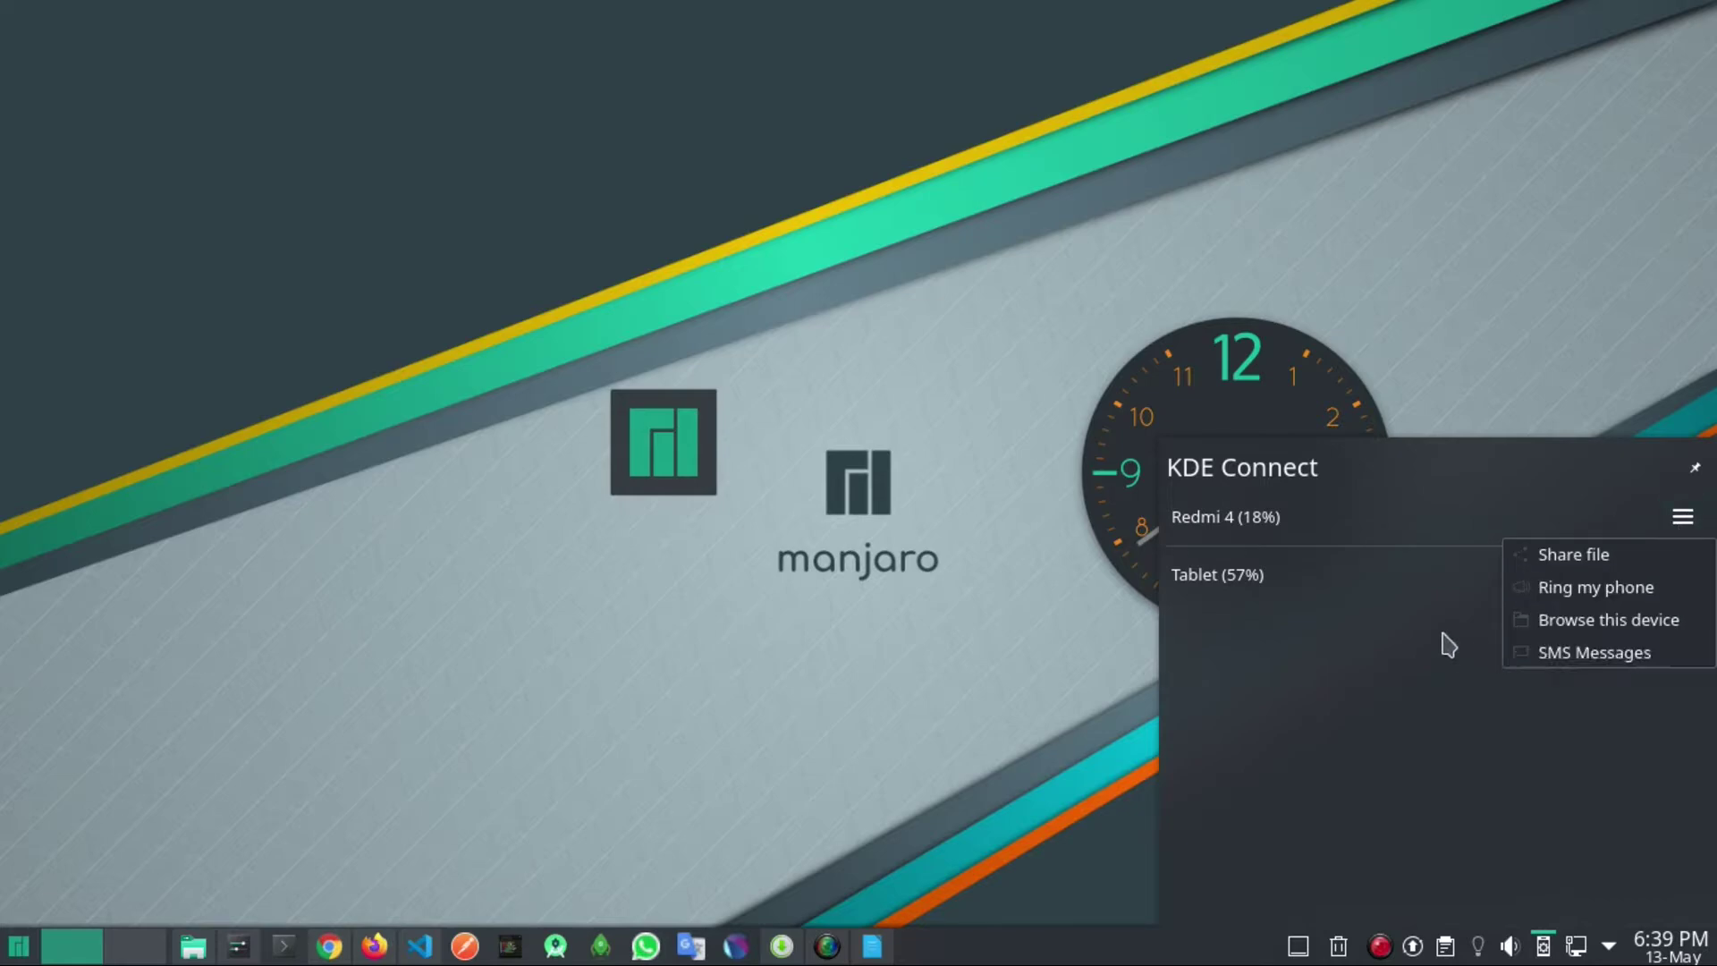
pyautogui.click(1672, 579)
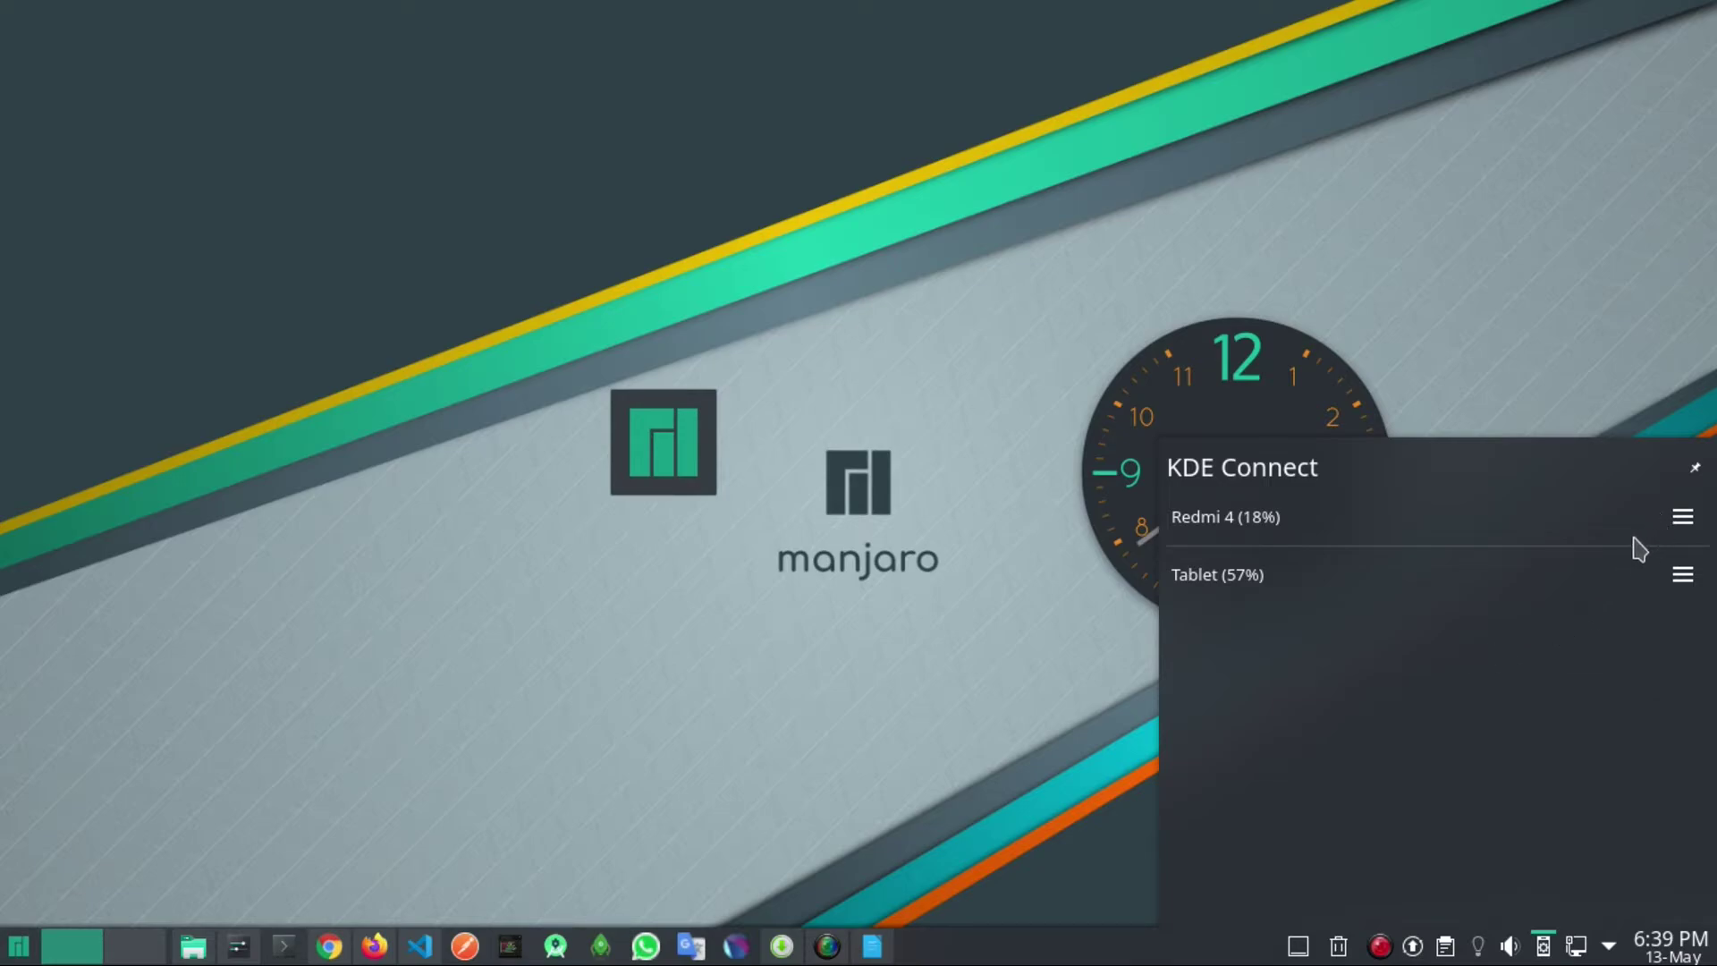
pyautogui.click(1683, 518)
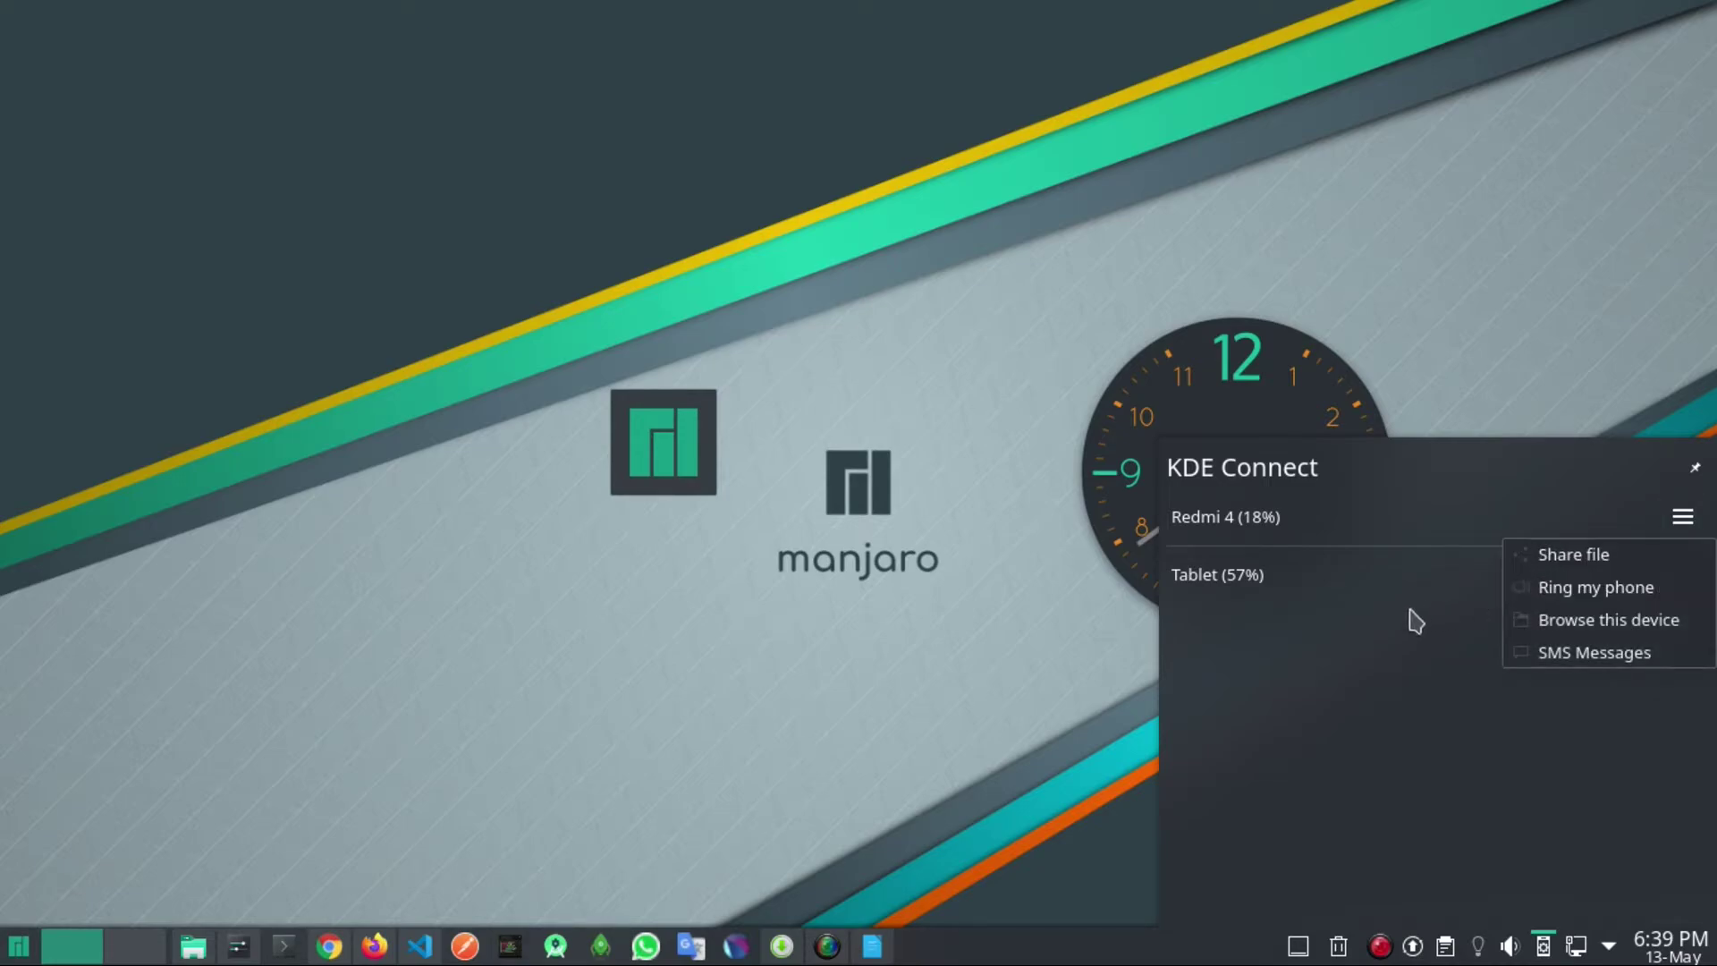
pyautogui.click(1684, 574)
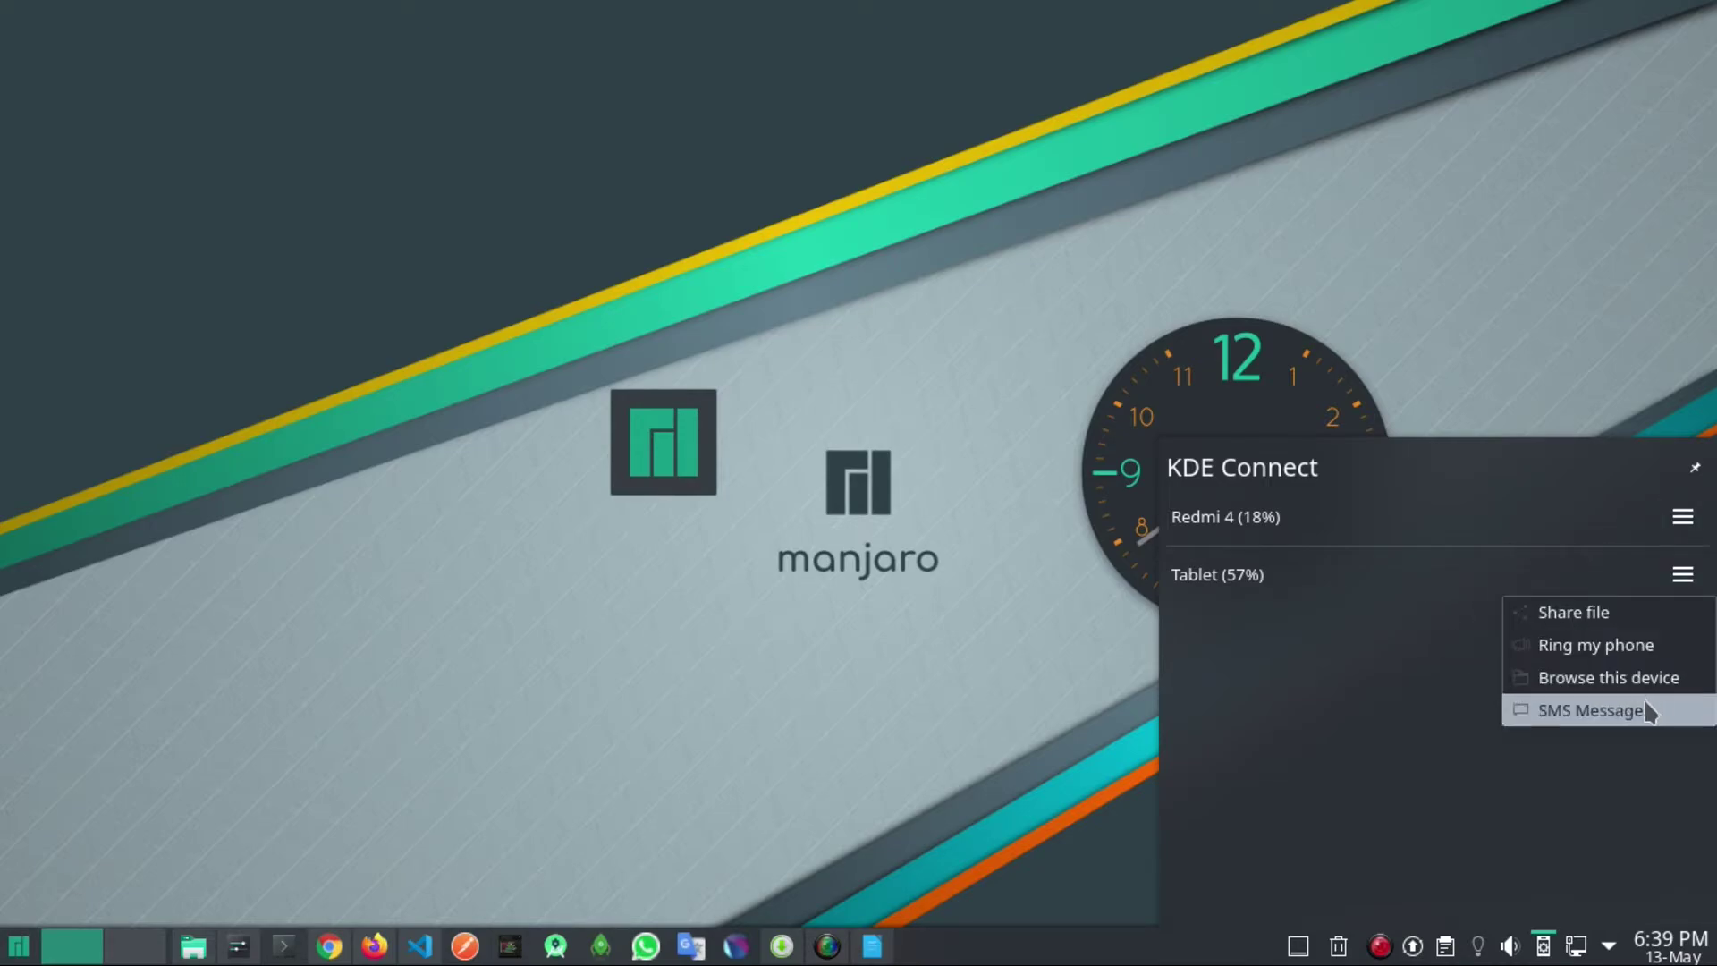
# - Open SMS Messages for the Tablet, move its window towards the screen centre and close it
pyautogui.click(1540, 709)
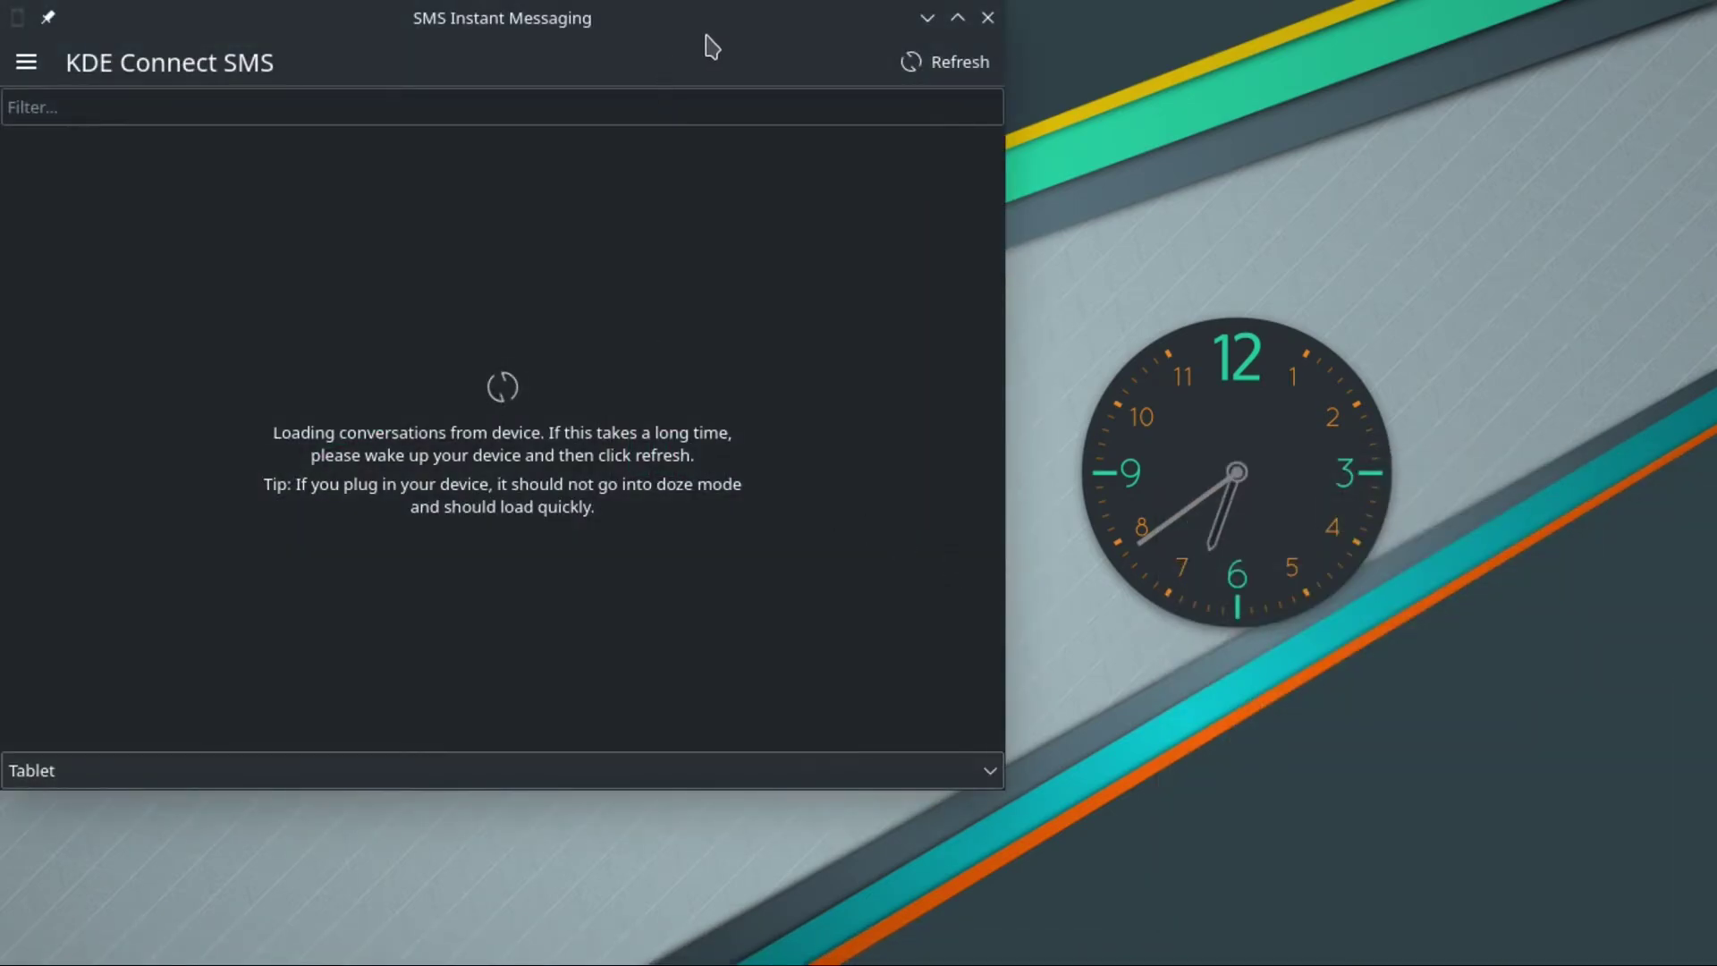
pyautogui.moveTo(782, 40); pyautogui.dragTo(1106, 93)
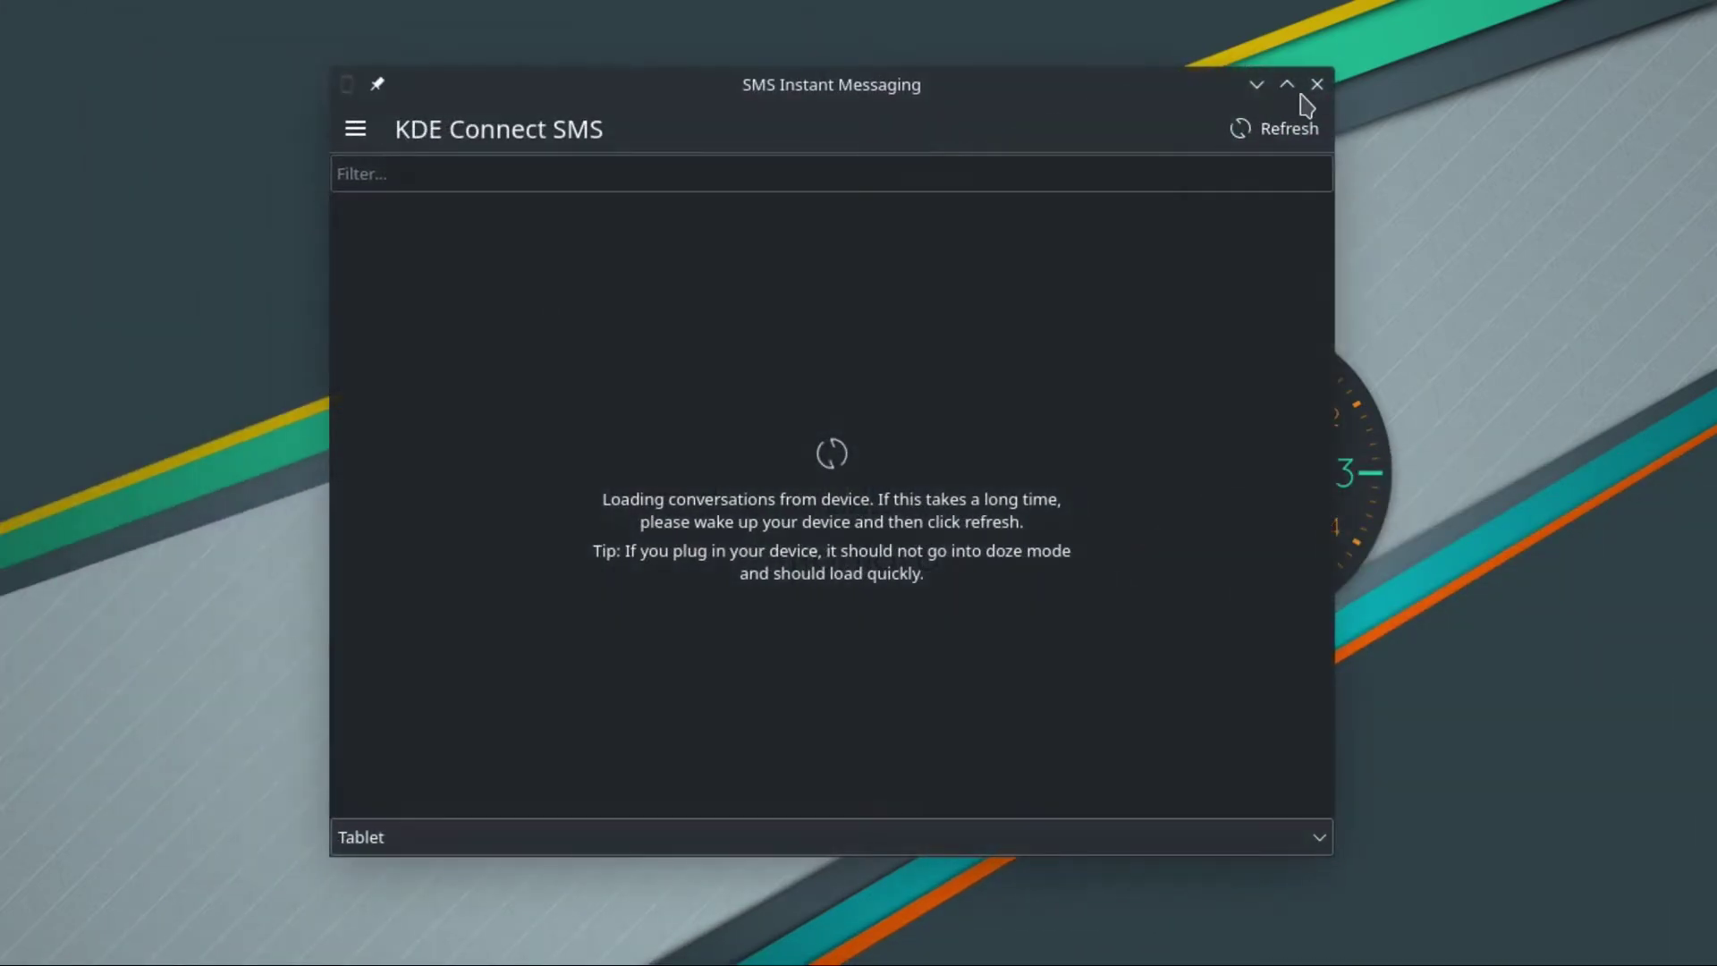
pyautogui.click(1310, 82)
# - Show the hidden system tray items and collapse them again
pyautogui.moveTo(1218, 961)
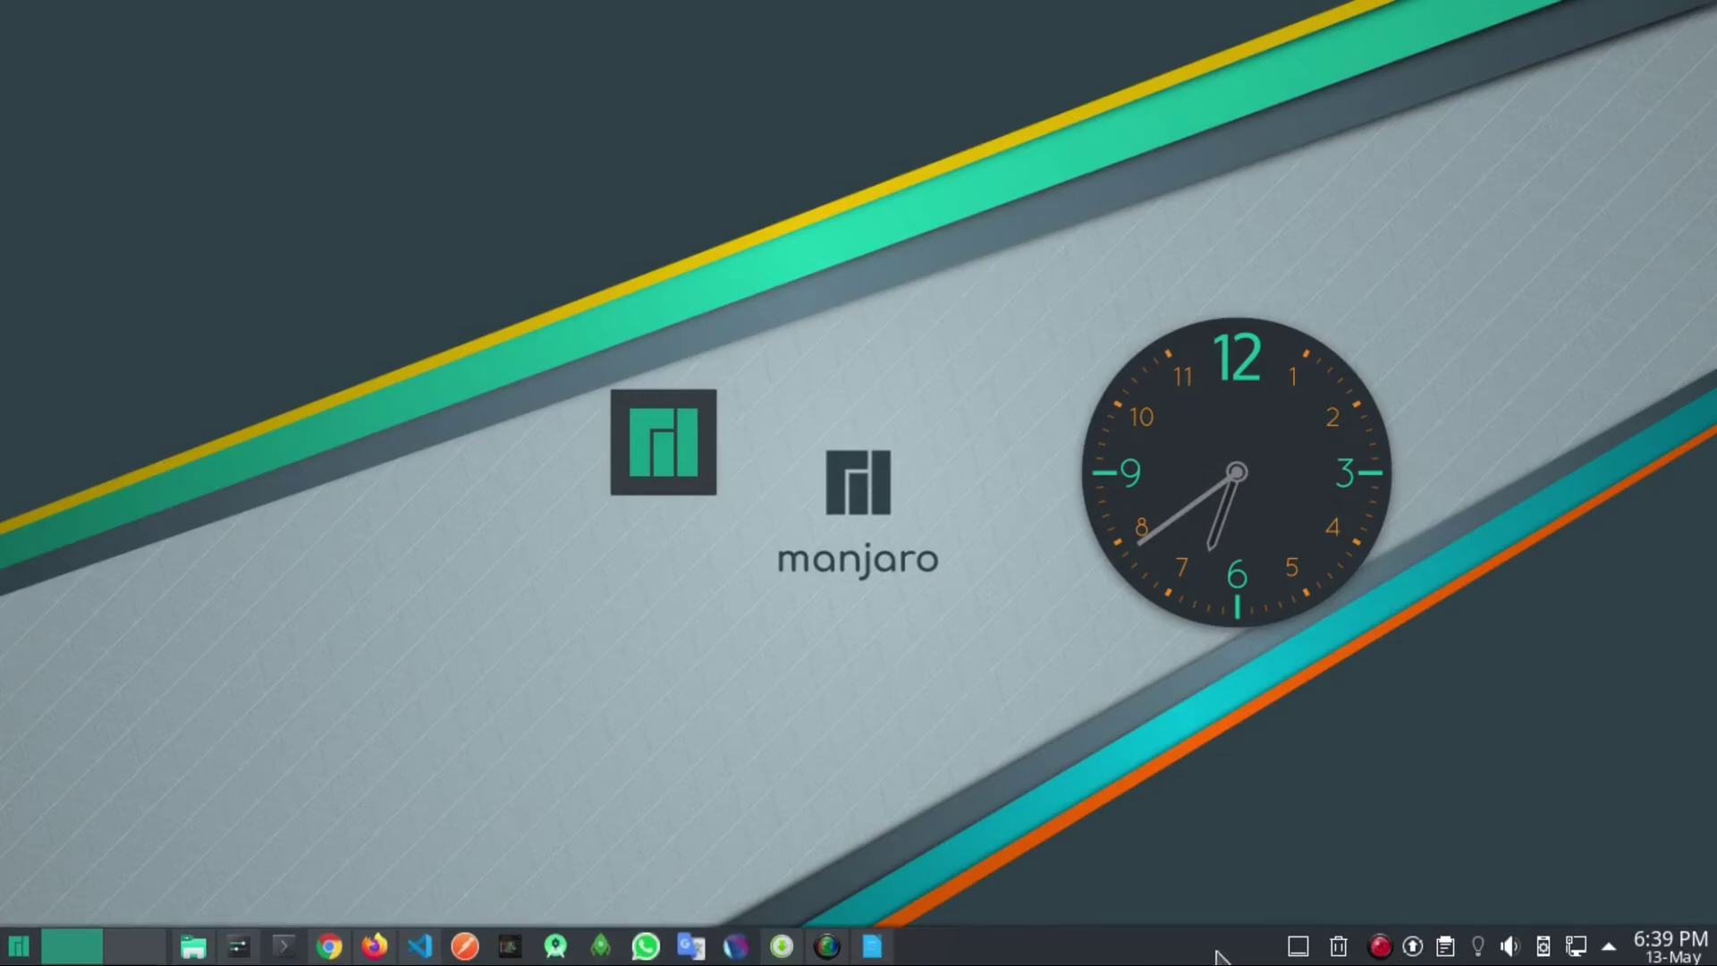
pyautogui.click(1609, 948)
pyautogui.click(1609, 949)
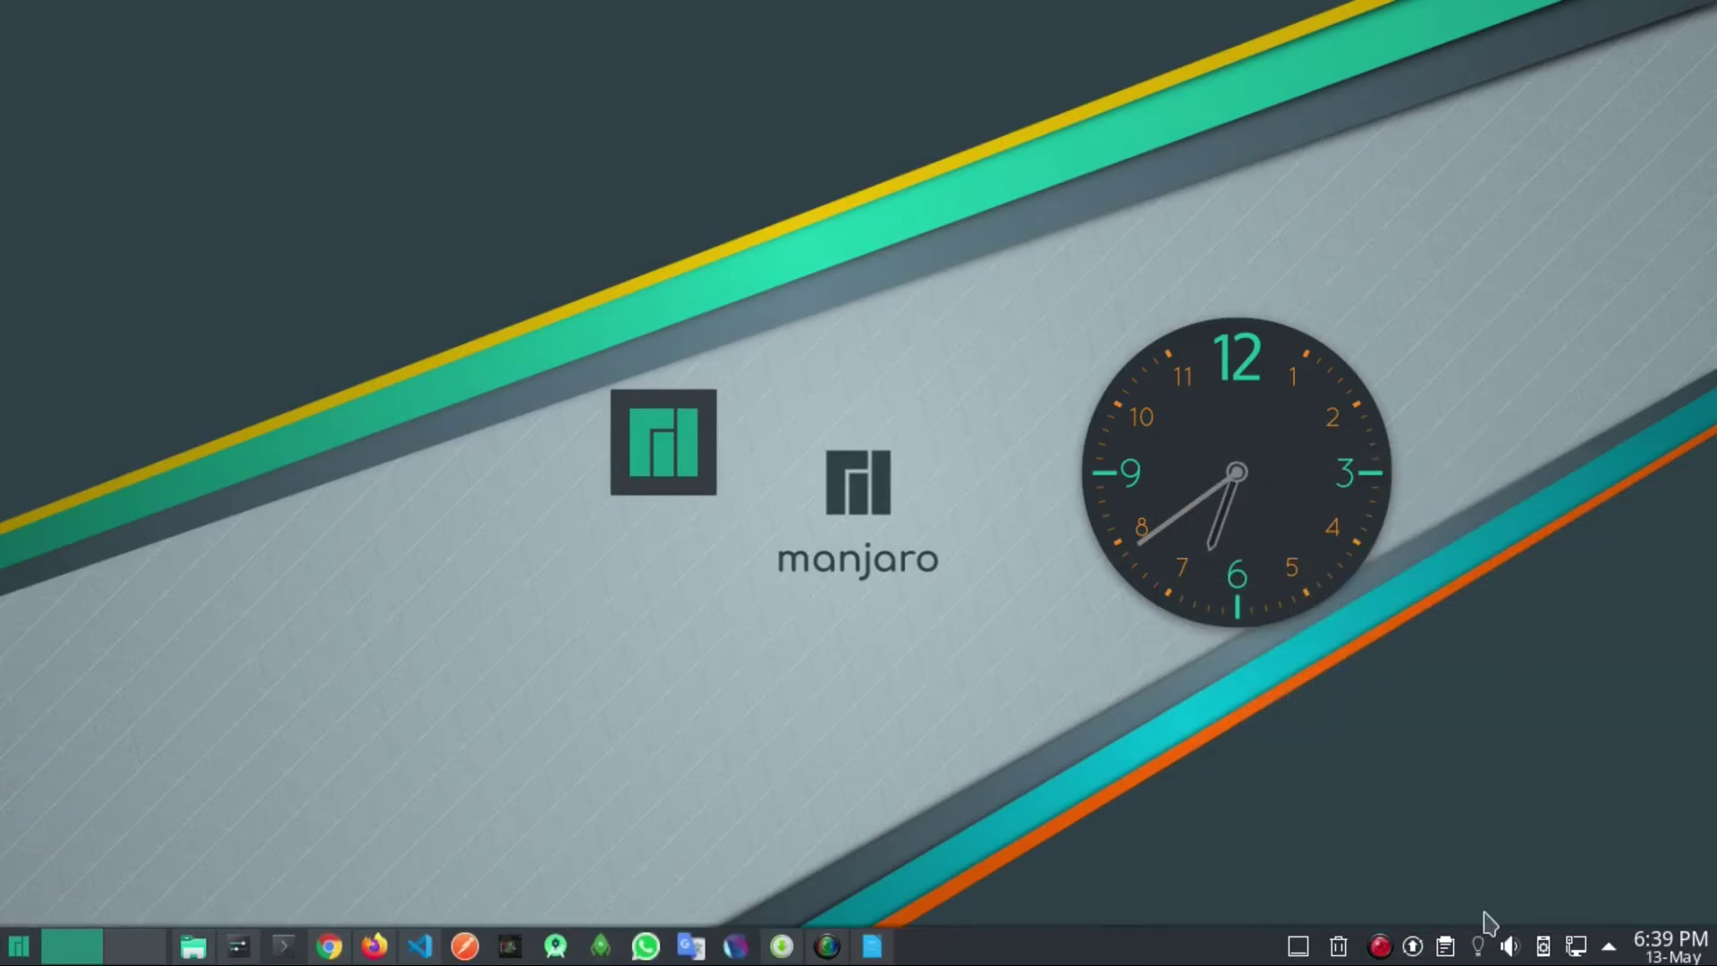
# - Search the full-screen launcher for "file" and browse the application, bookmark, command and desktop search results
pyautogui.click(650, 460)
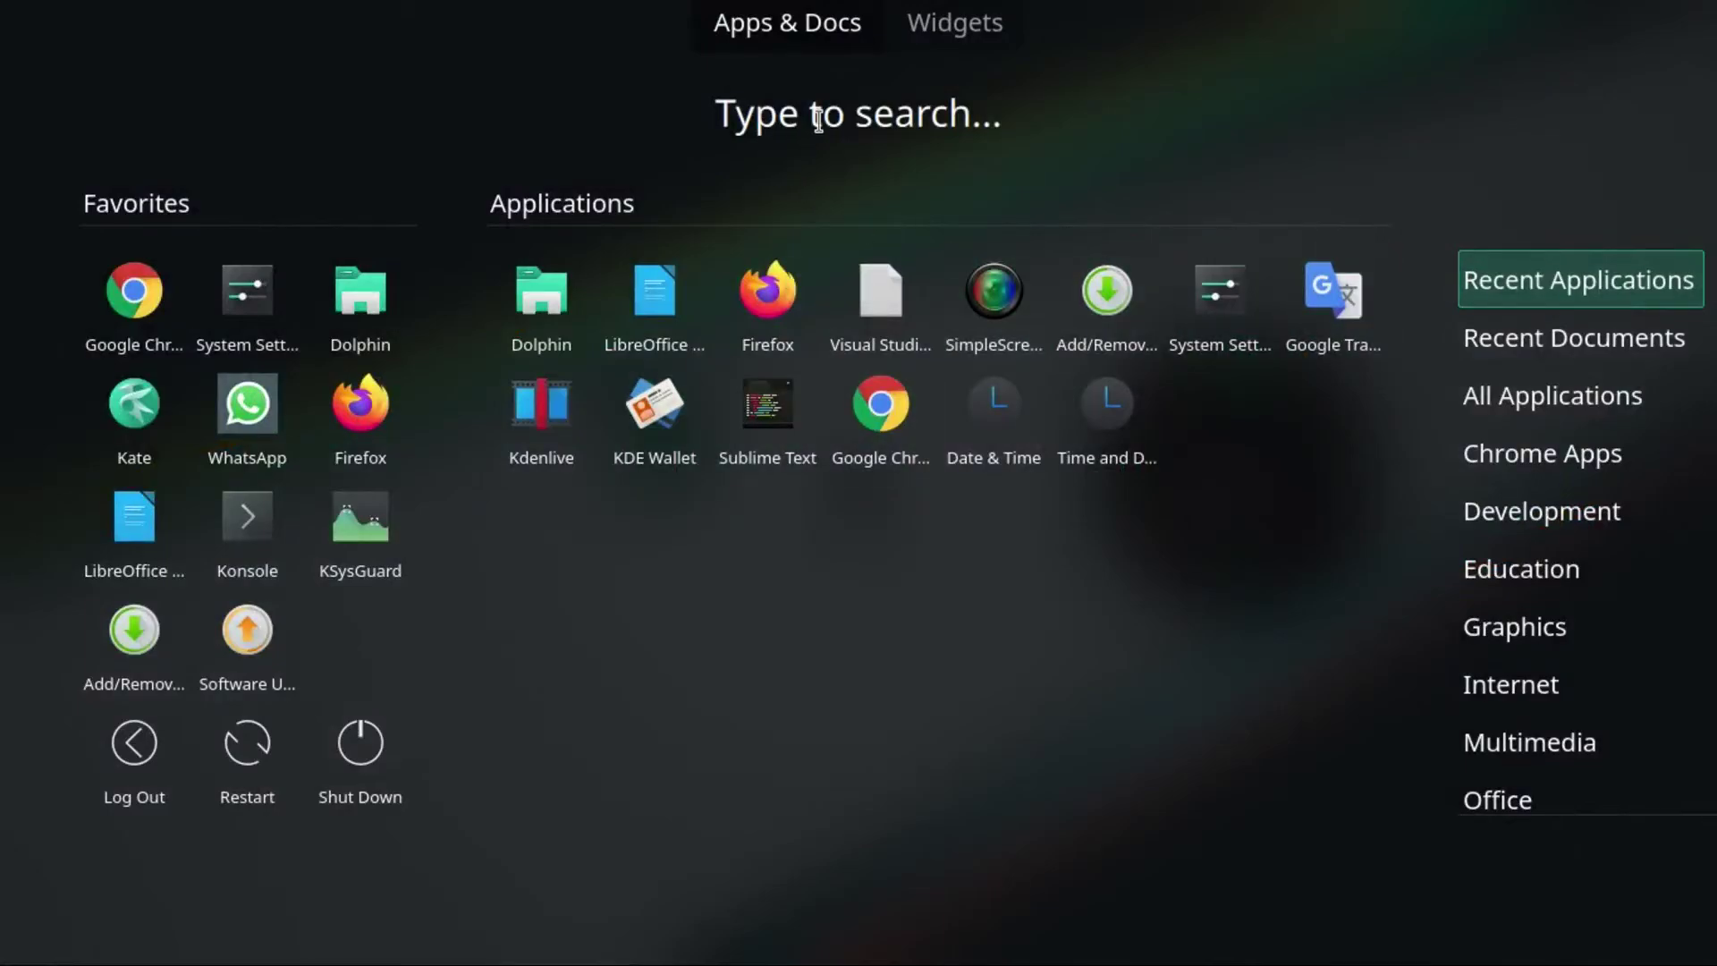
pyautogui.write('file')
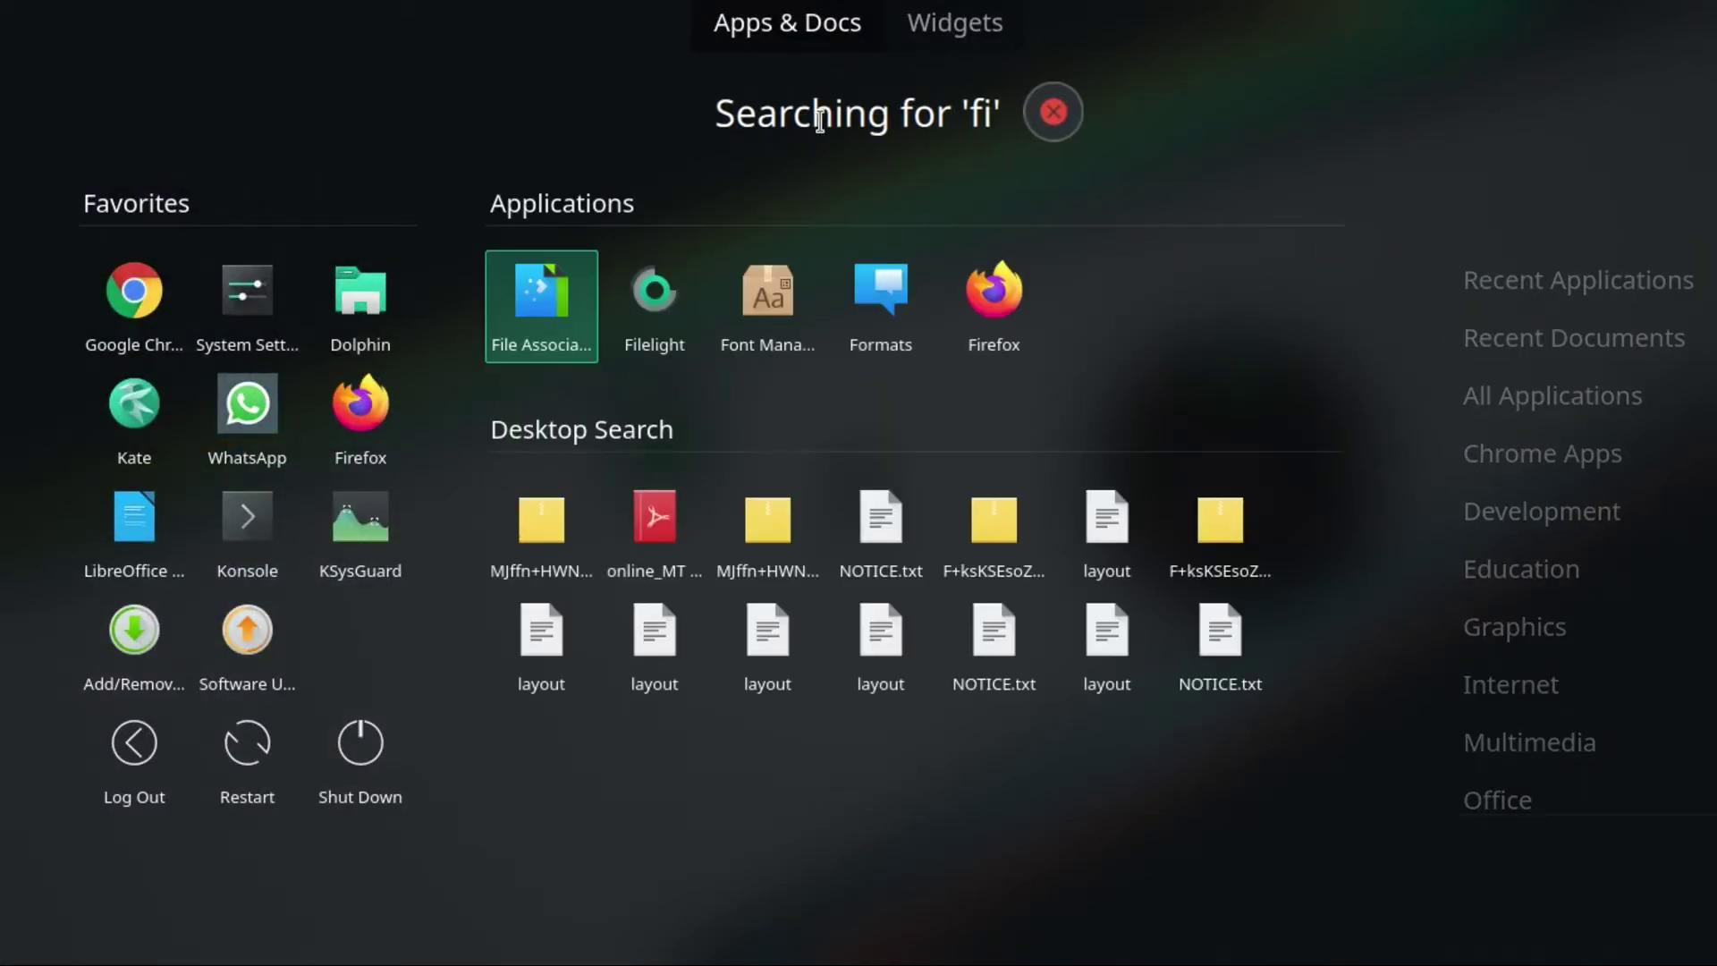
pyautogui.press('Down')
pyautogui.press('Down')
pyautogui.press('Down')
pyautogui.press('Down')
pyautogui.press('Down')
pyautogui.press('Down')
pyautogui.press('Down')
pyautogui.press('Down')
pyautogui.press('Down')
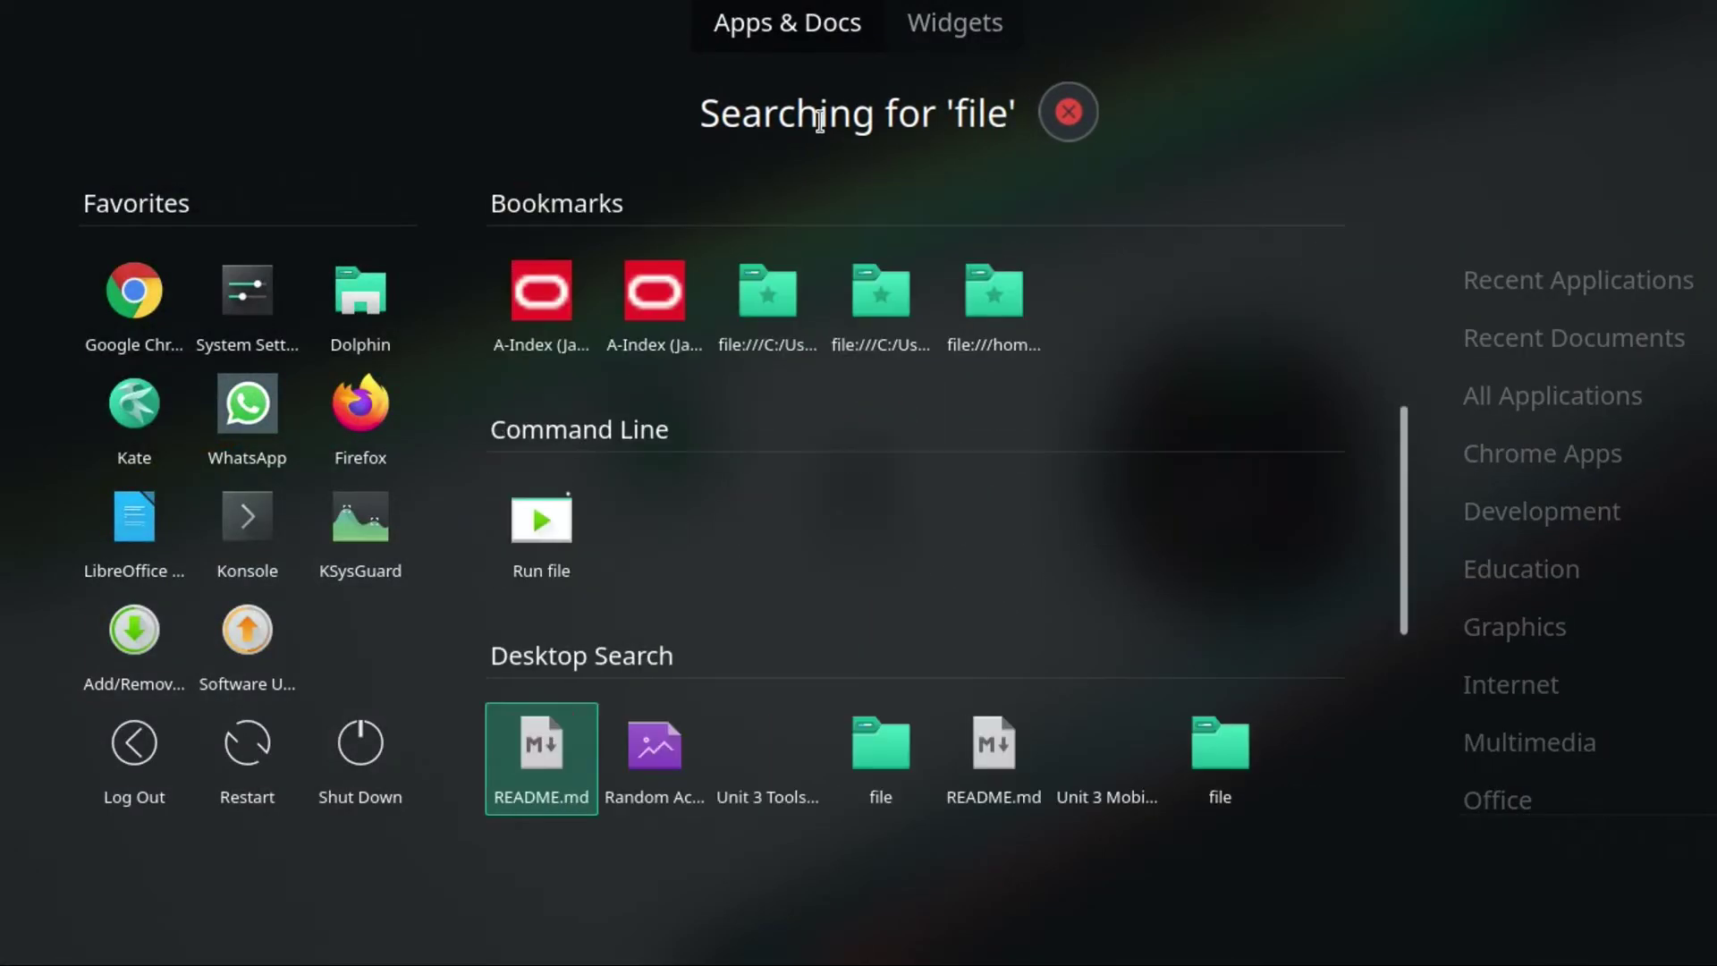
pyautogui.press('Up')
pyautogui.press('Up')
pyautogui.press('Up')
pyautogui.press('Up')
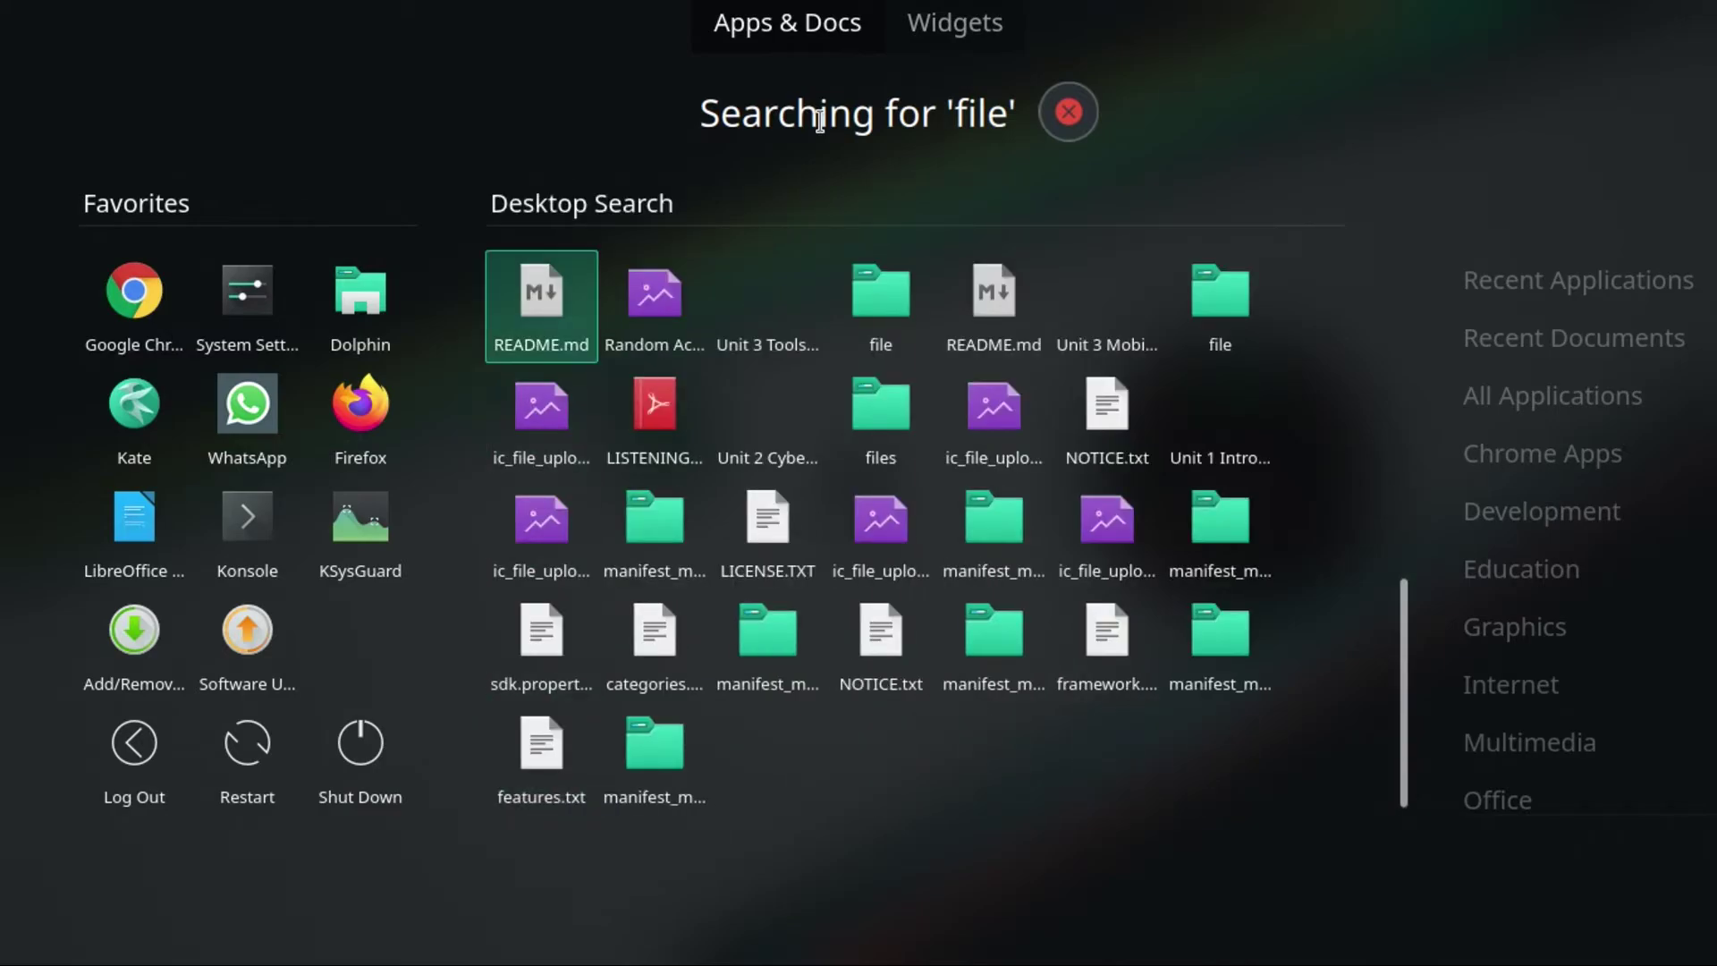
# - Go to the launcher's Favorites and start Konsole
pyautogui.press('Left')
pyautogui.press('Left')
pyautogui.press('Left')
pyautogui.press('Up')
pyautogui.press('Right')
pyautogui.press('Right')
pyautogui.press('Down')
pyautogui.press('Down')
pyautogui.press('Down')
pyautogui.press('Down')
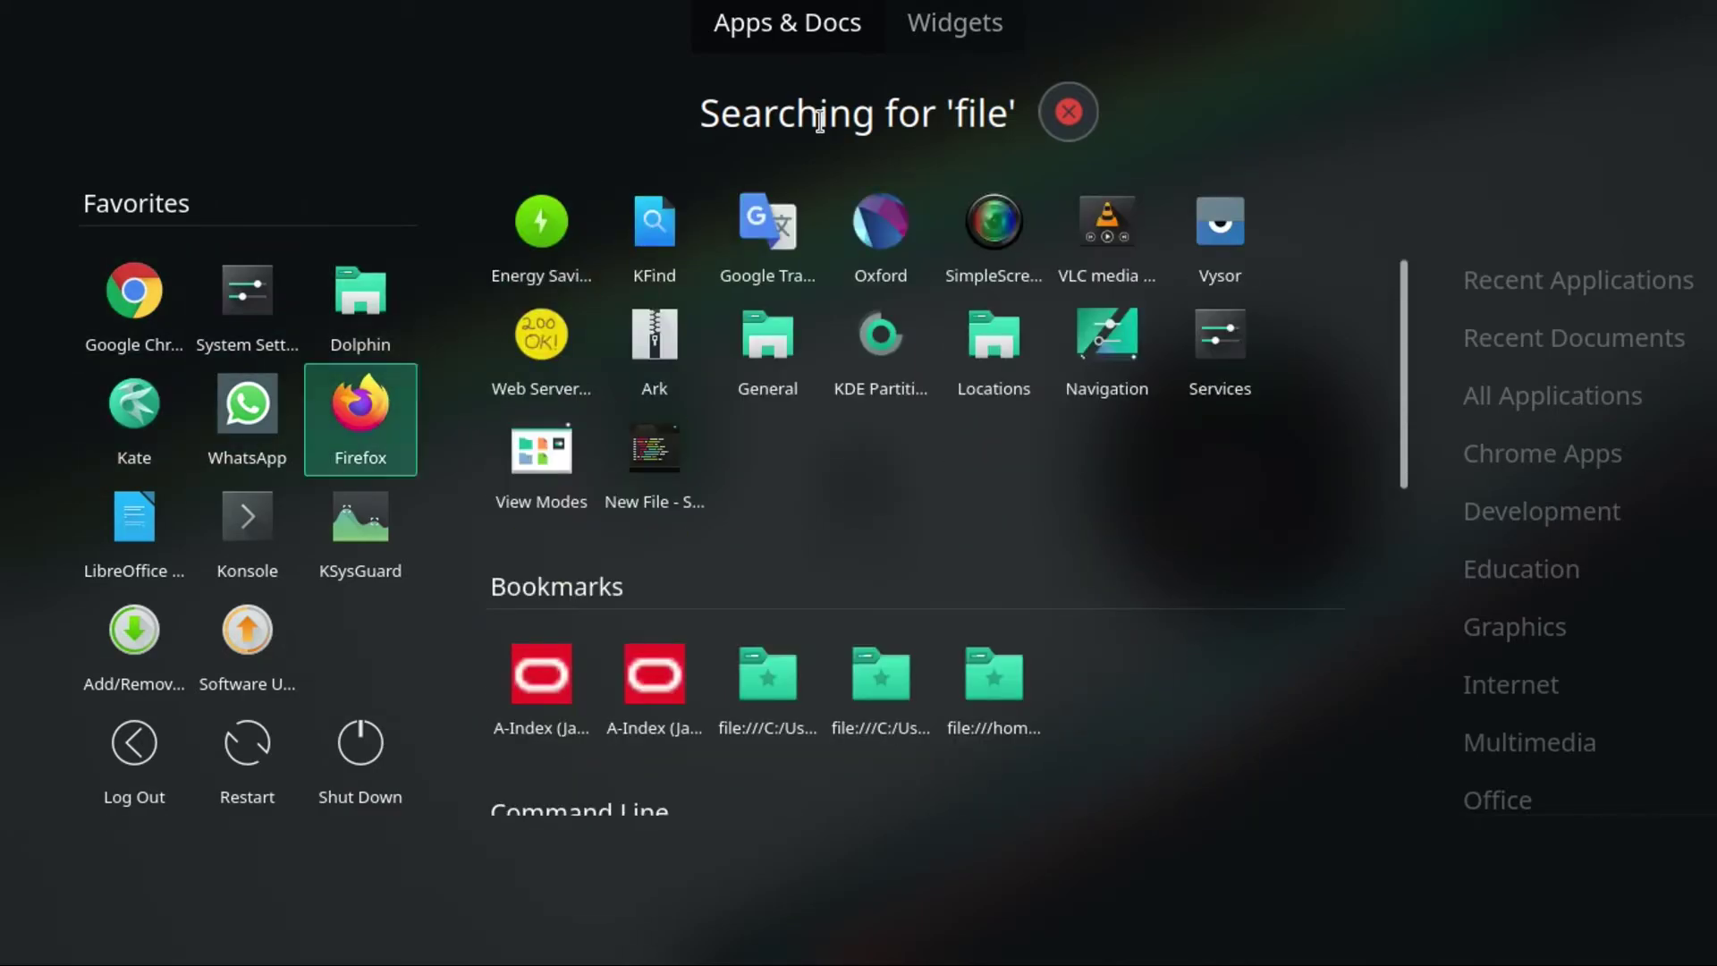
pyautogui.press('Up')
pyautogui.press('Up')
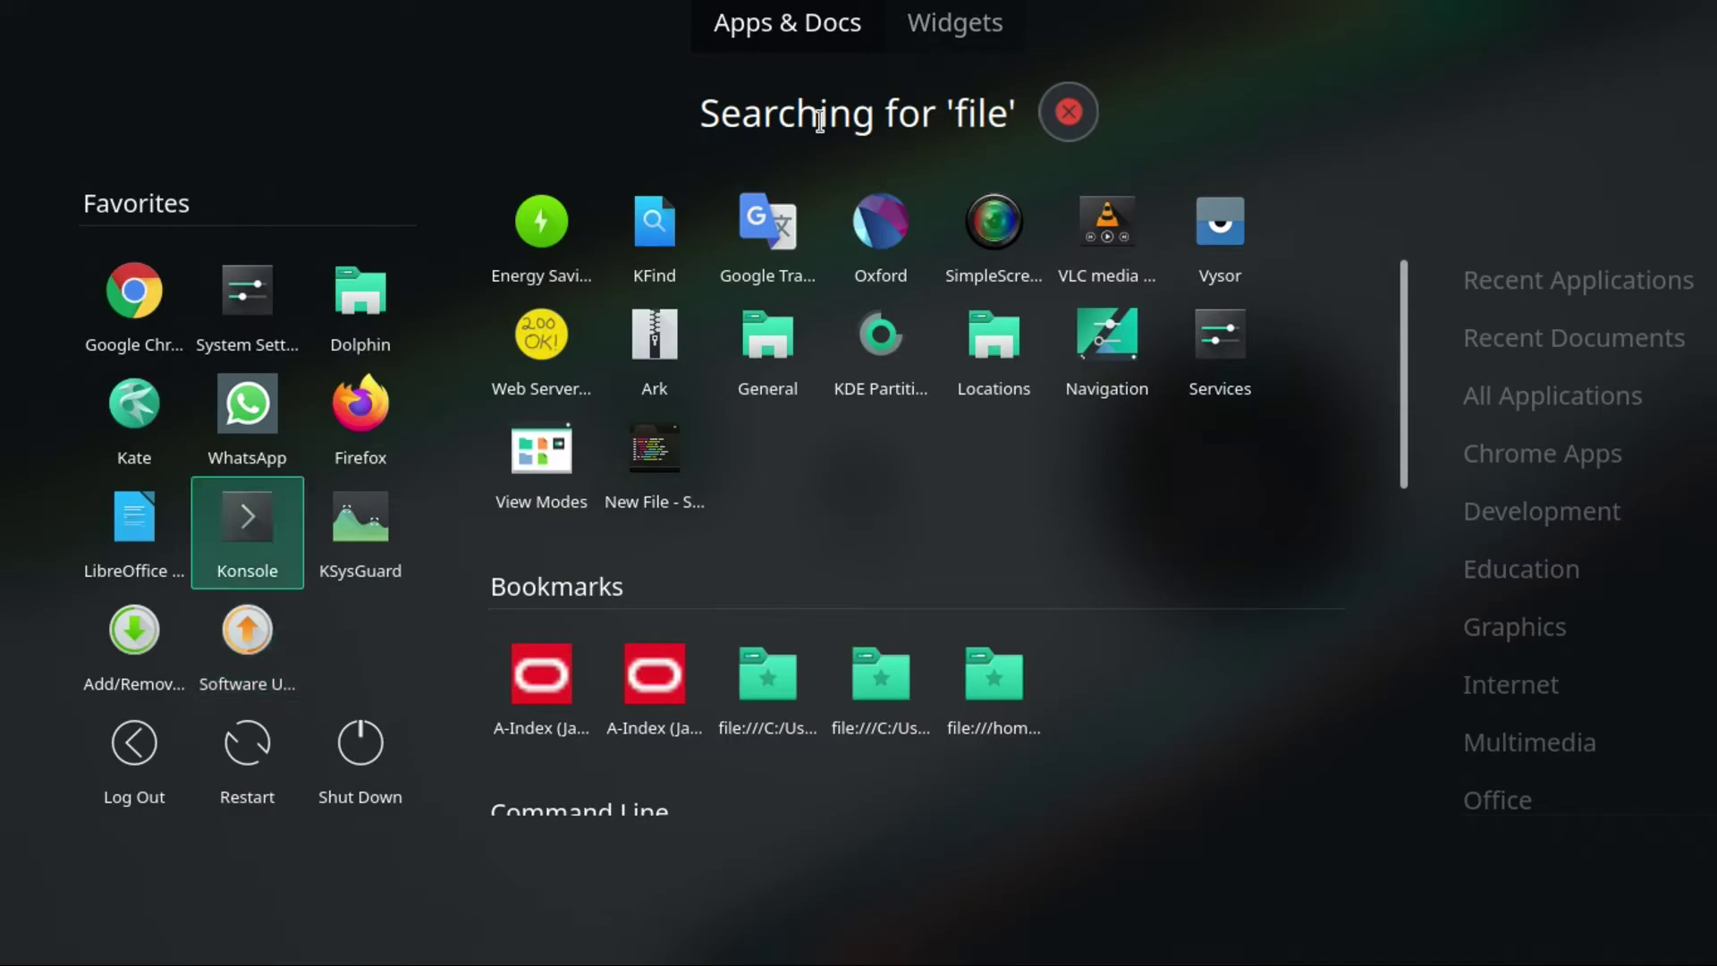
pyautogui.press('Return')
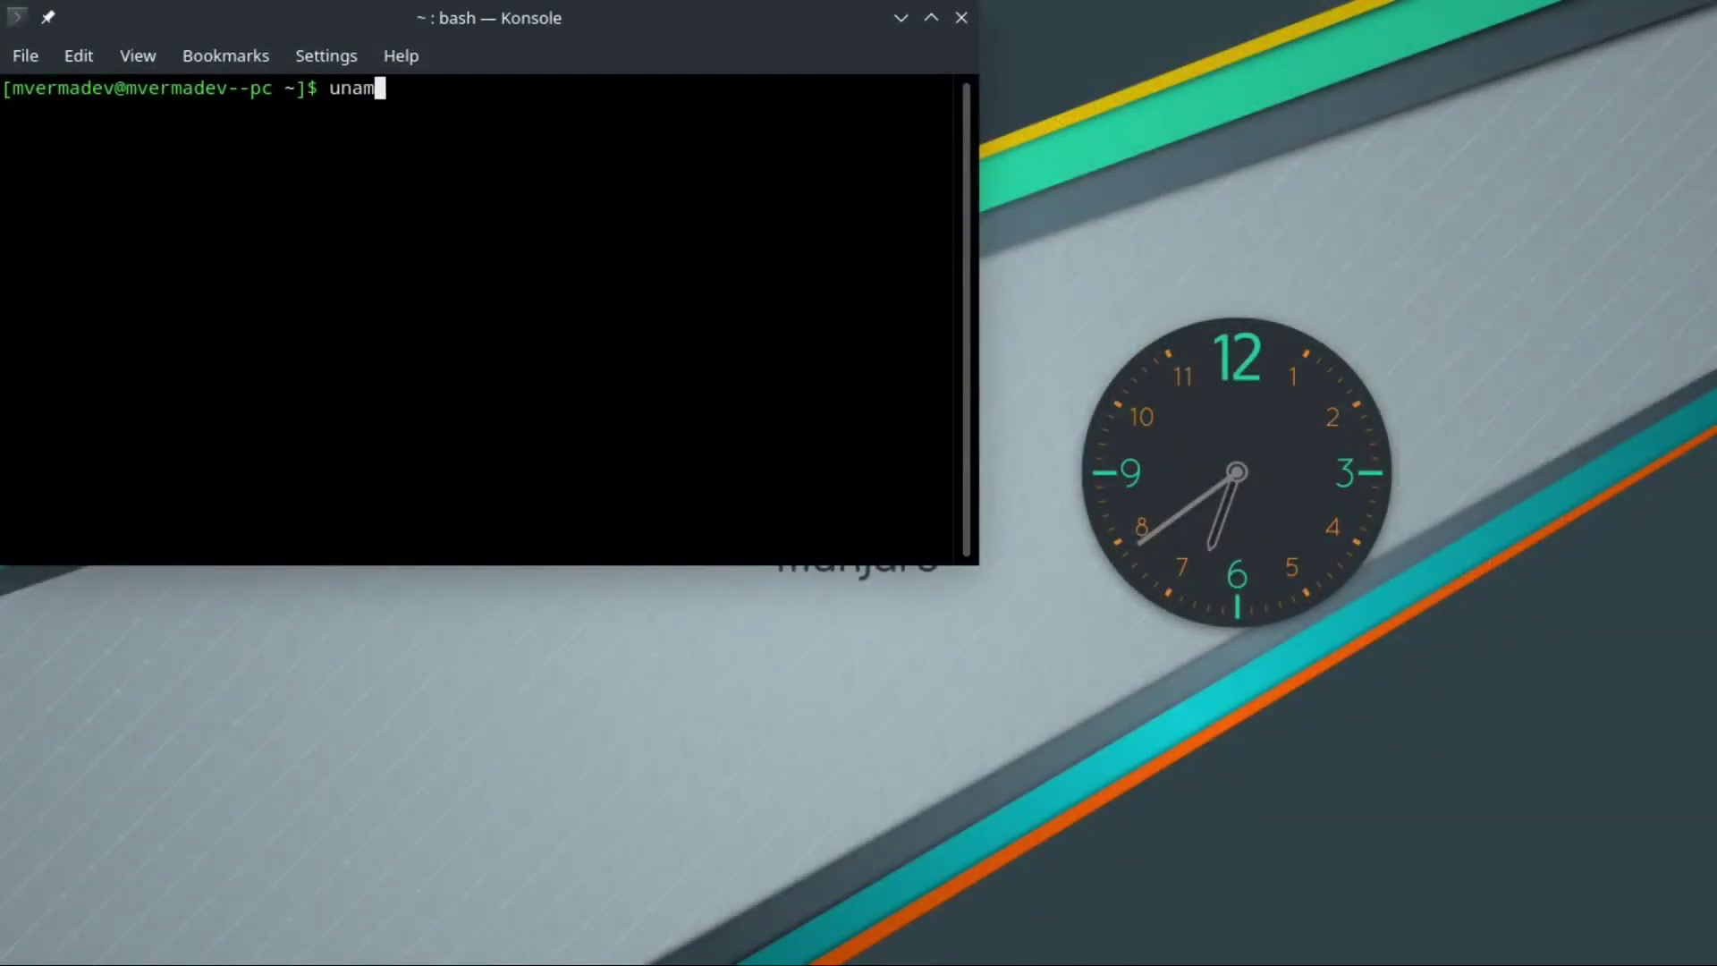
# - Run uname -a in the terminal and move its window away from the screen corner
pyautogui.write('uname -a')
pyautogui.press('Return')
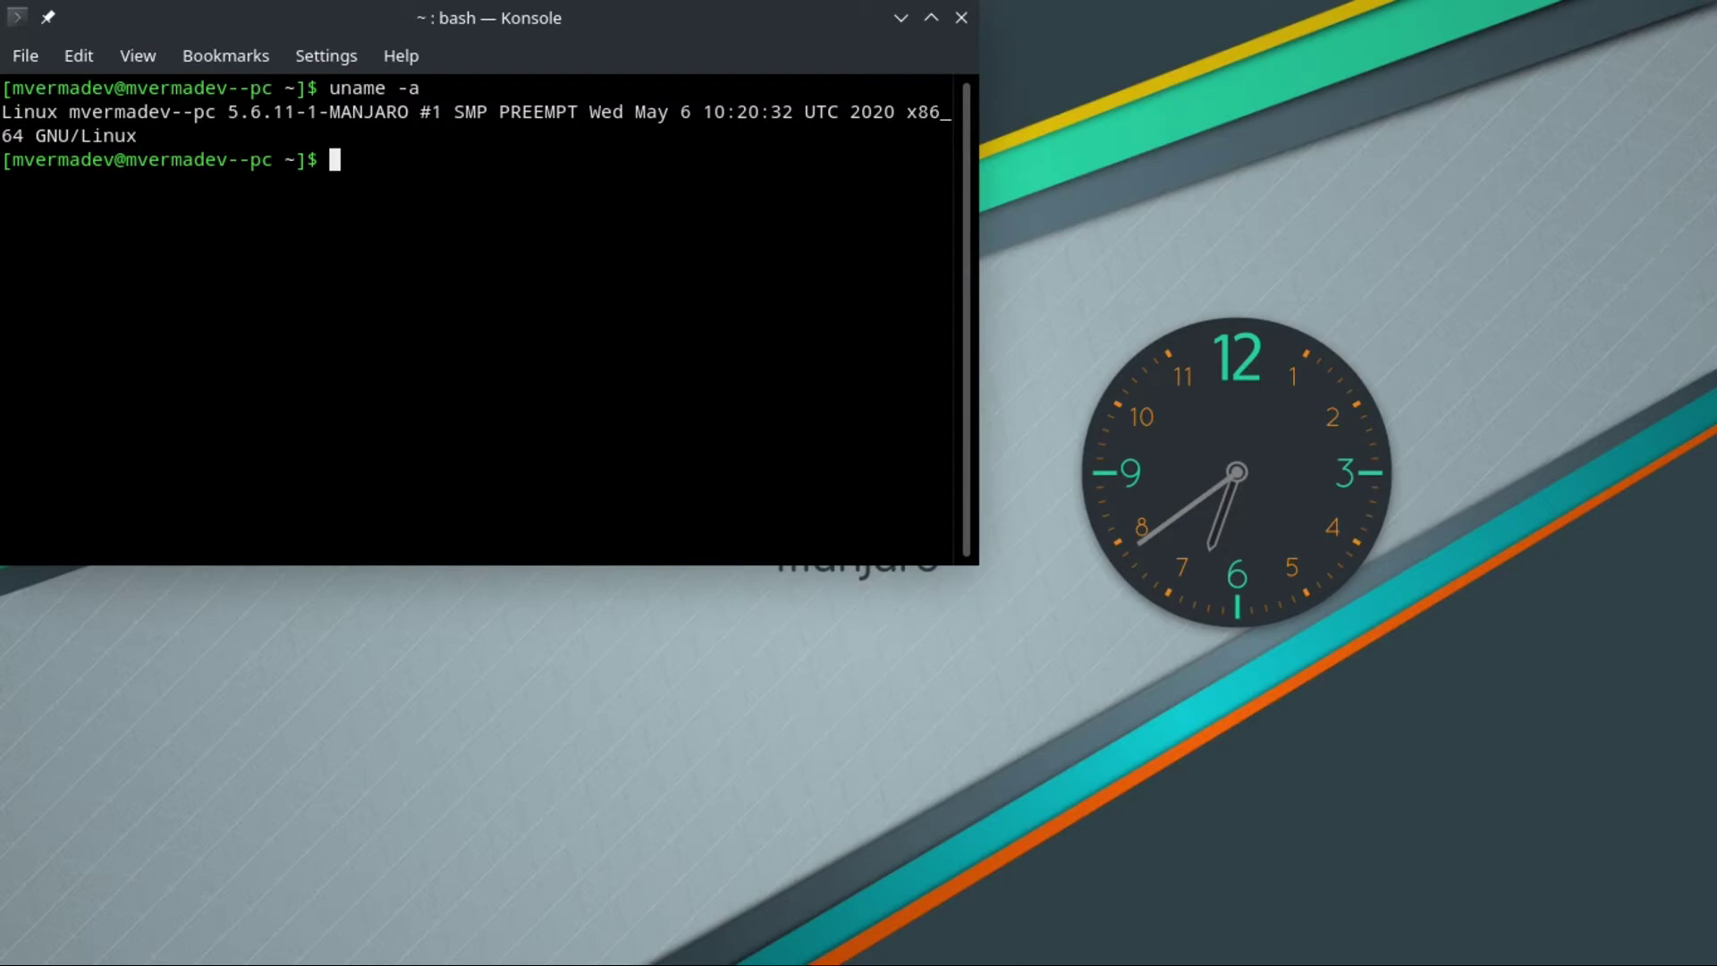
pyautogui.moveTo(573, 45); pyautogui.dragTo(742, 120)
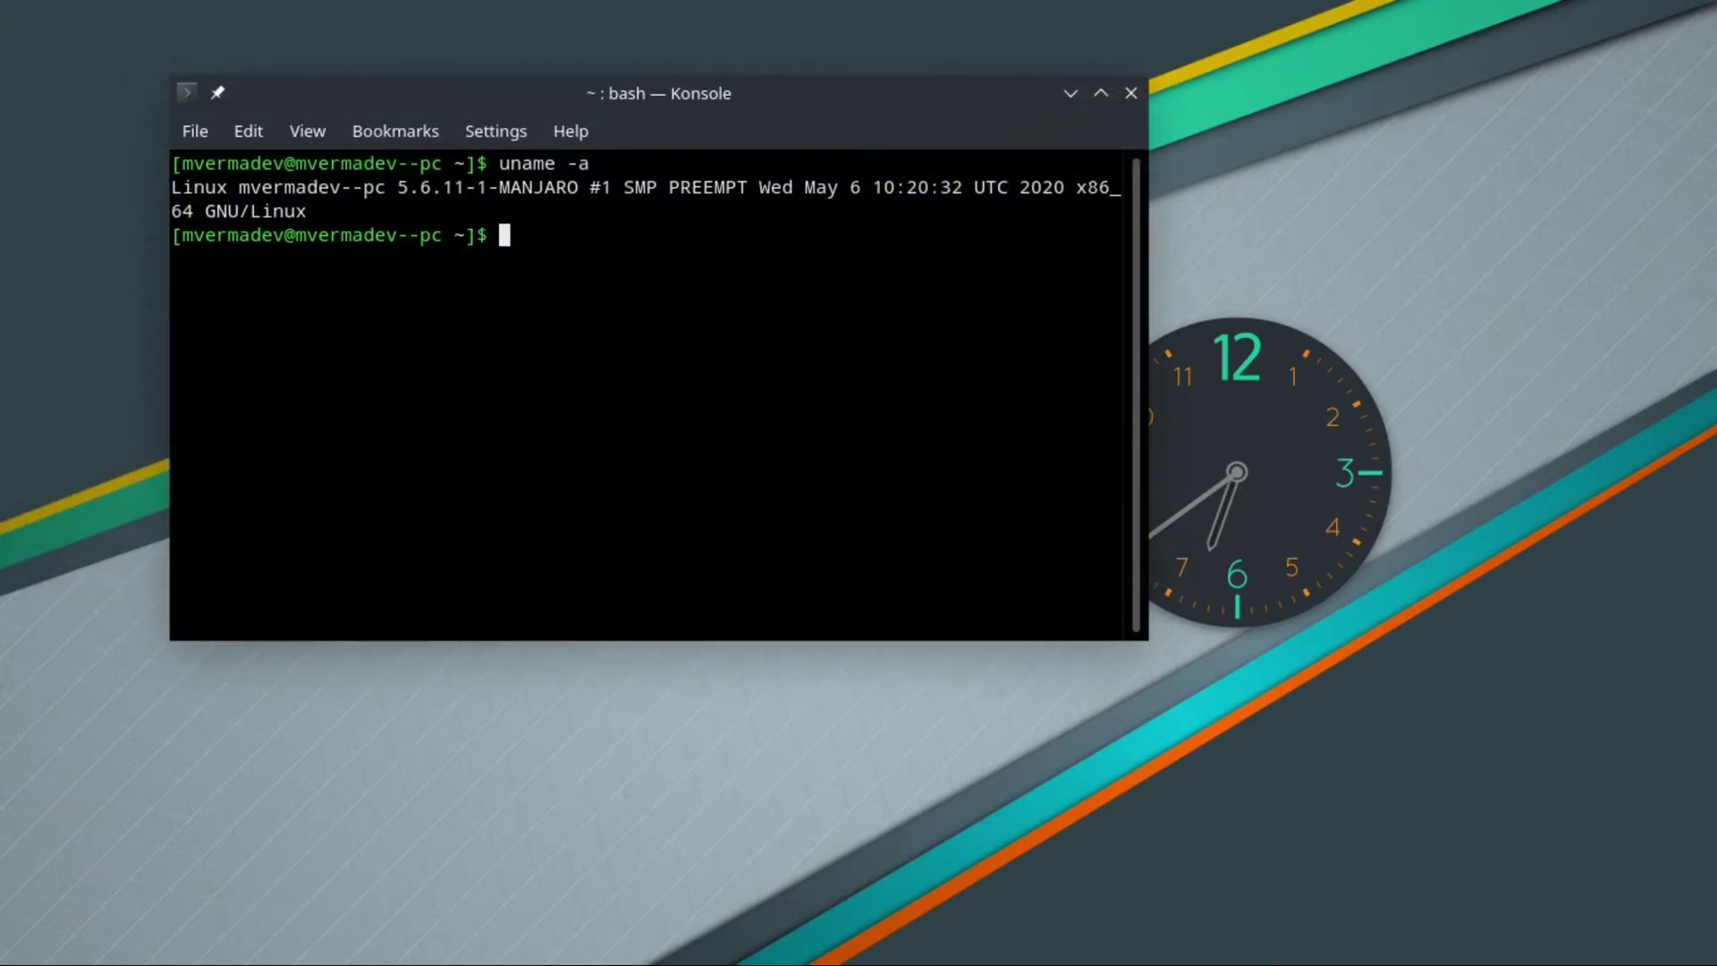
# - Enlarge the terminal text by two zoom levels and close Konsole
pyautogui.hotkey('ctrl', '+')
pyautogui.hotkey('ctrl', '+')
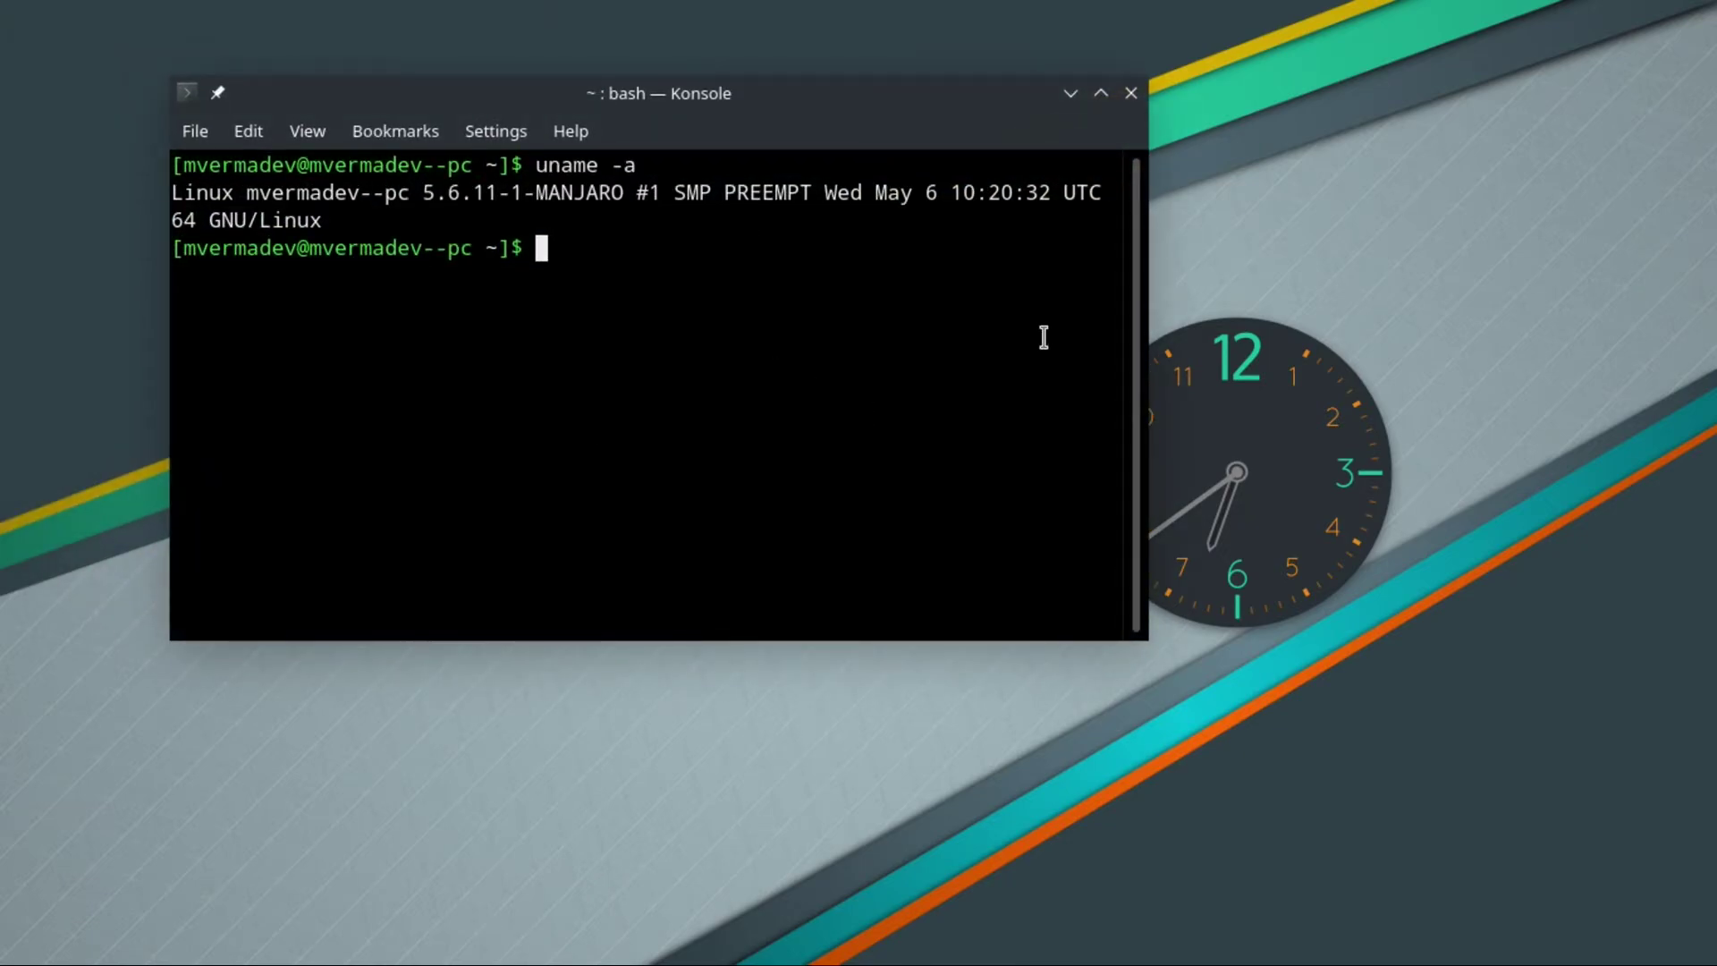
pyautogui.click(1129, 93)
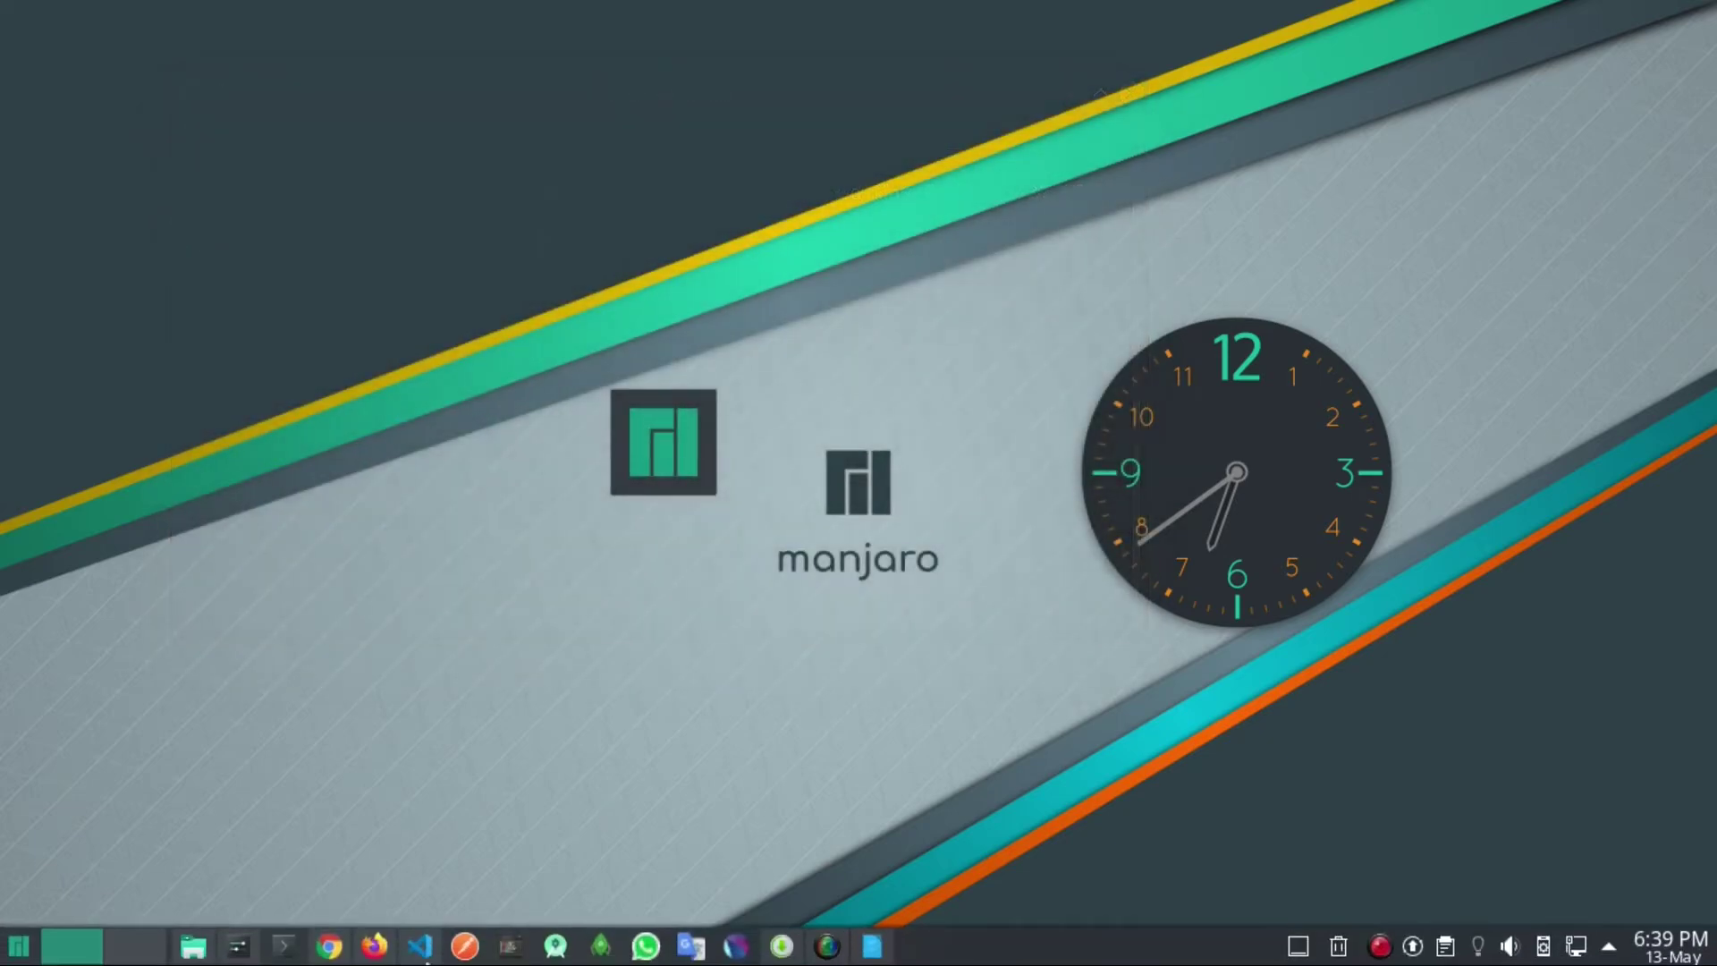
# - Switch to Google Chrome and look through the manjaro.org homepage down to its footer
pyautogui.click(330, 946)
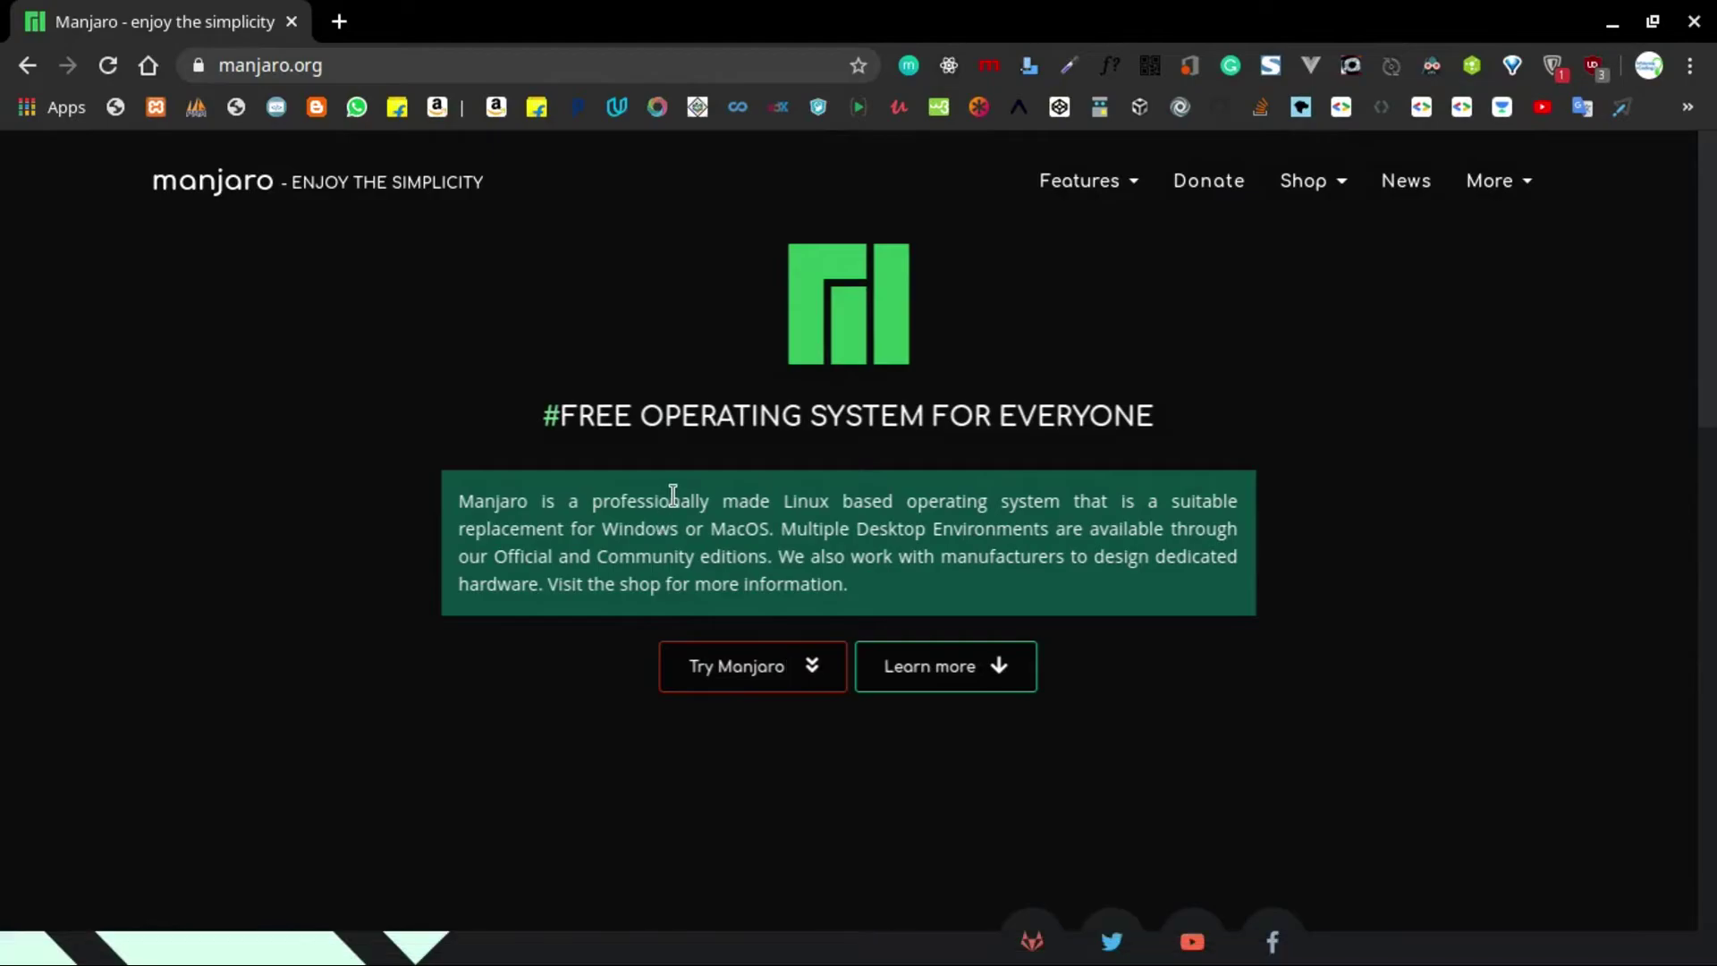
pyautogui.scroll(-10, 679, 496)
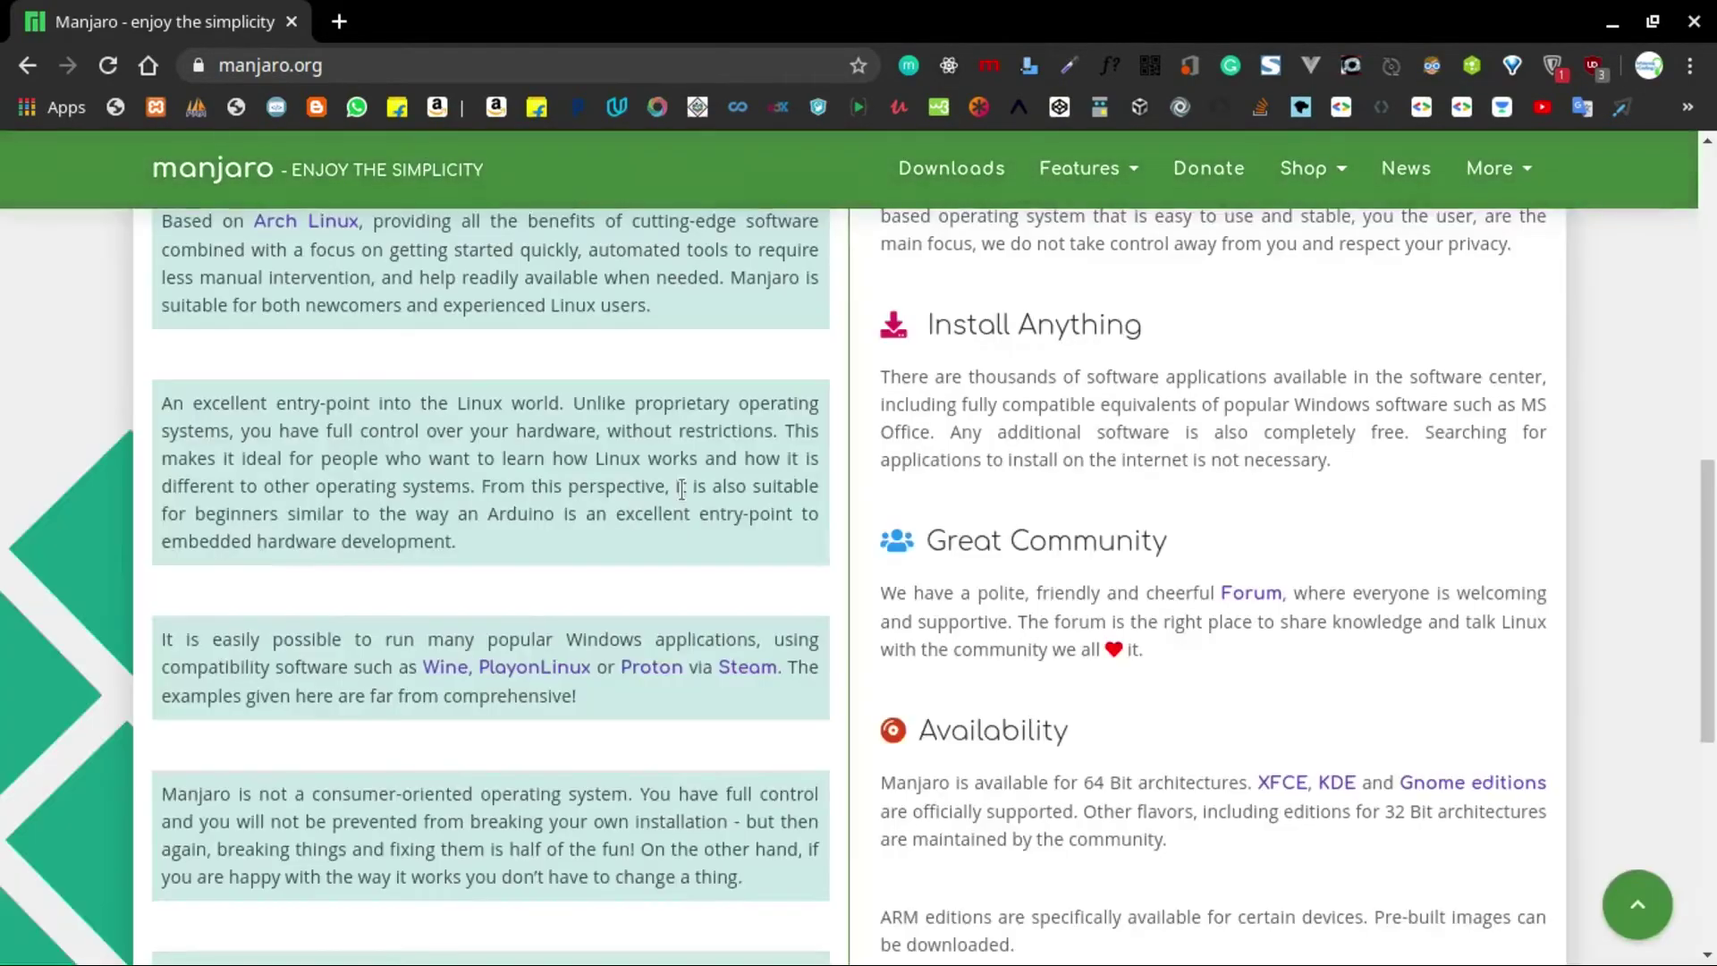
pyautogui.scroll(10, 682, 494)
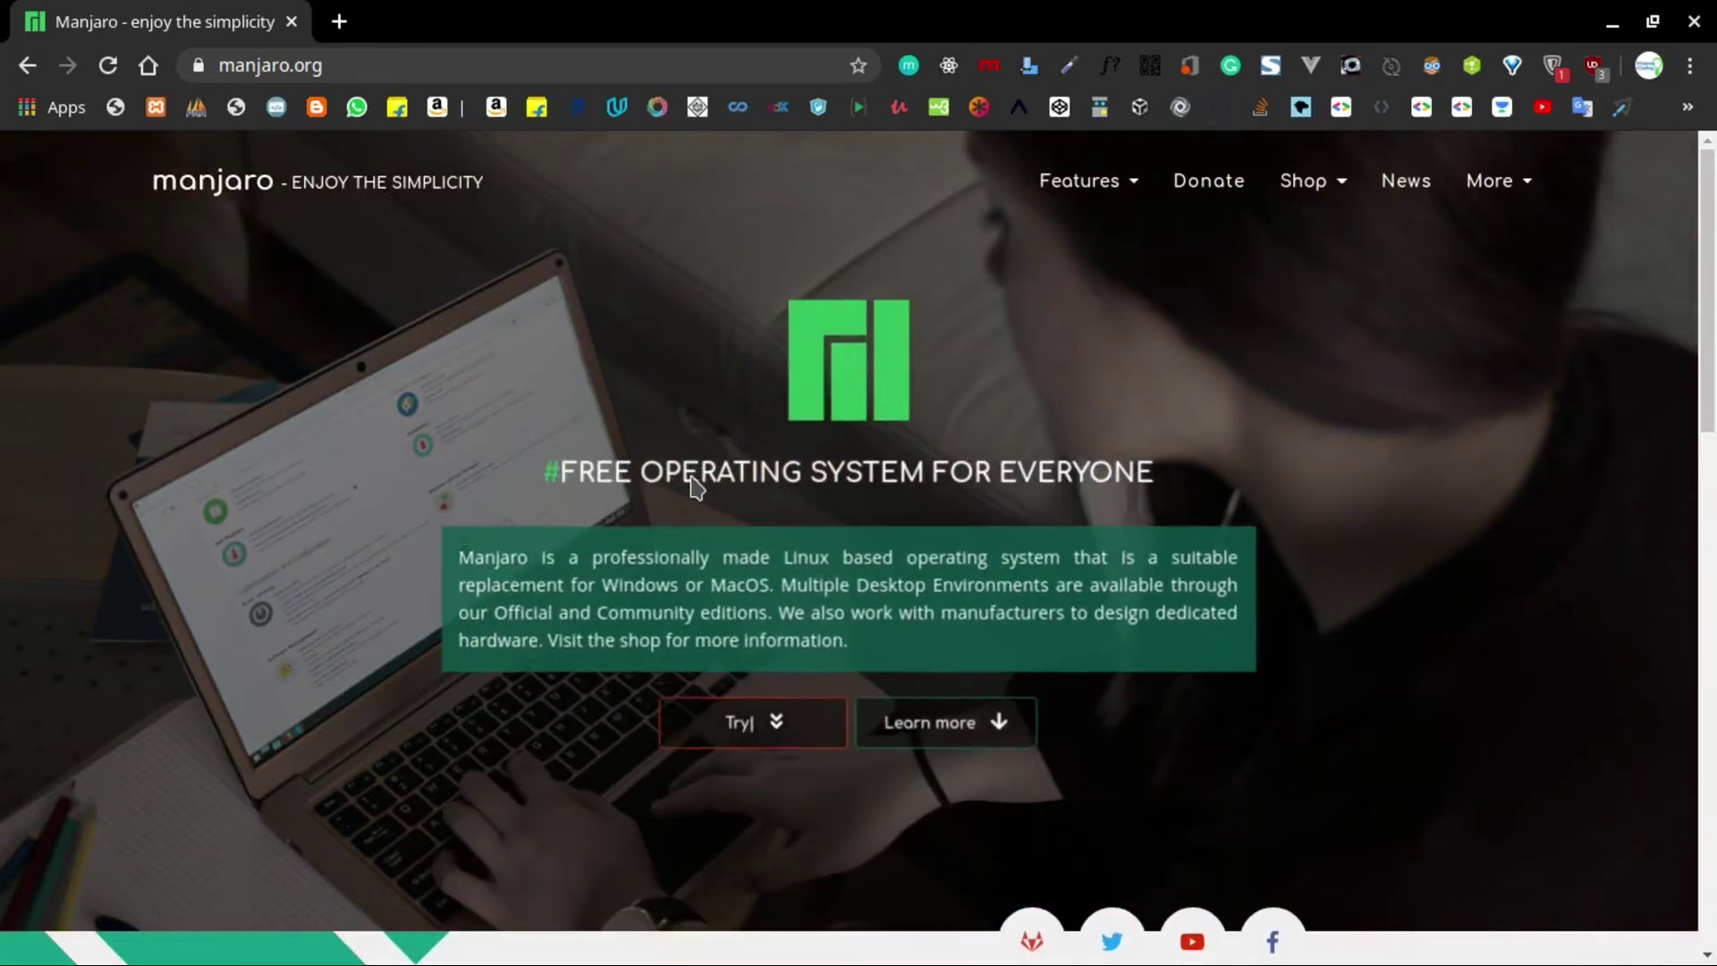
pyautogui.scroll(-15, 694, 482)
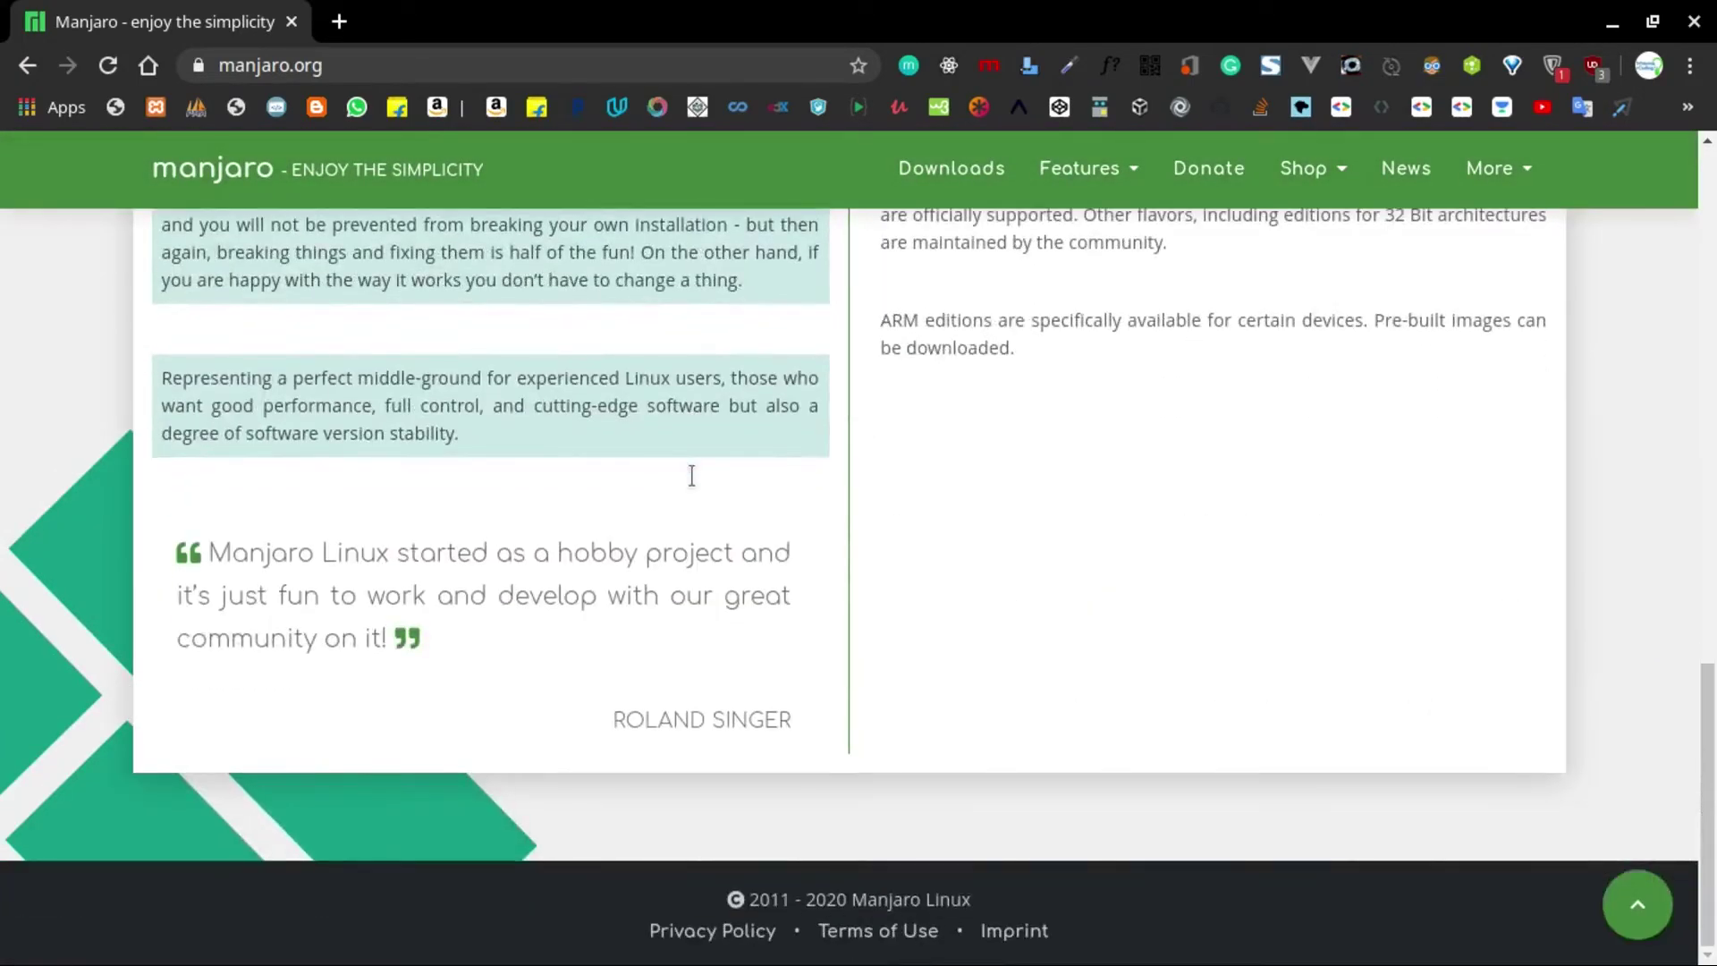
# - Switch to Firefox to look over the kde.org Plasma desktop page, and return to the manjaro.org page in Chrome
pyautogui.click(375, 946)
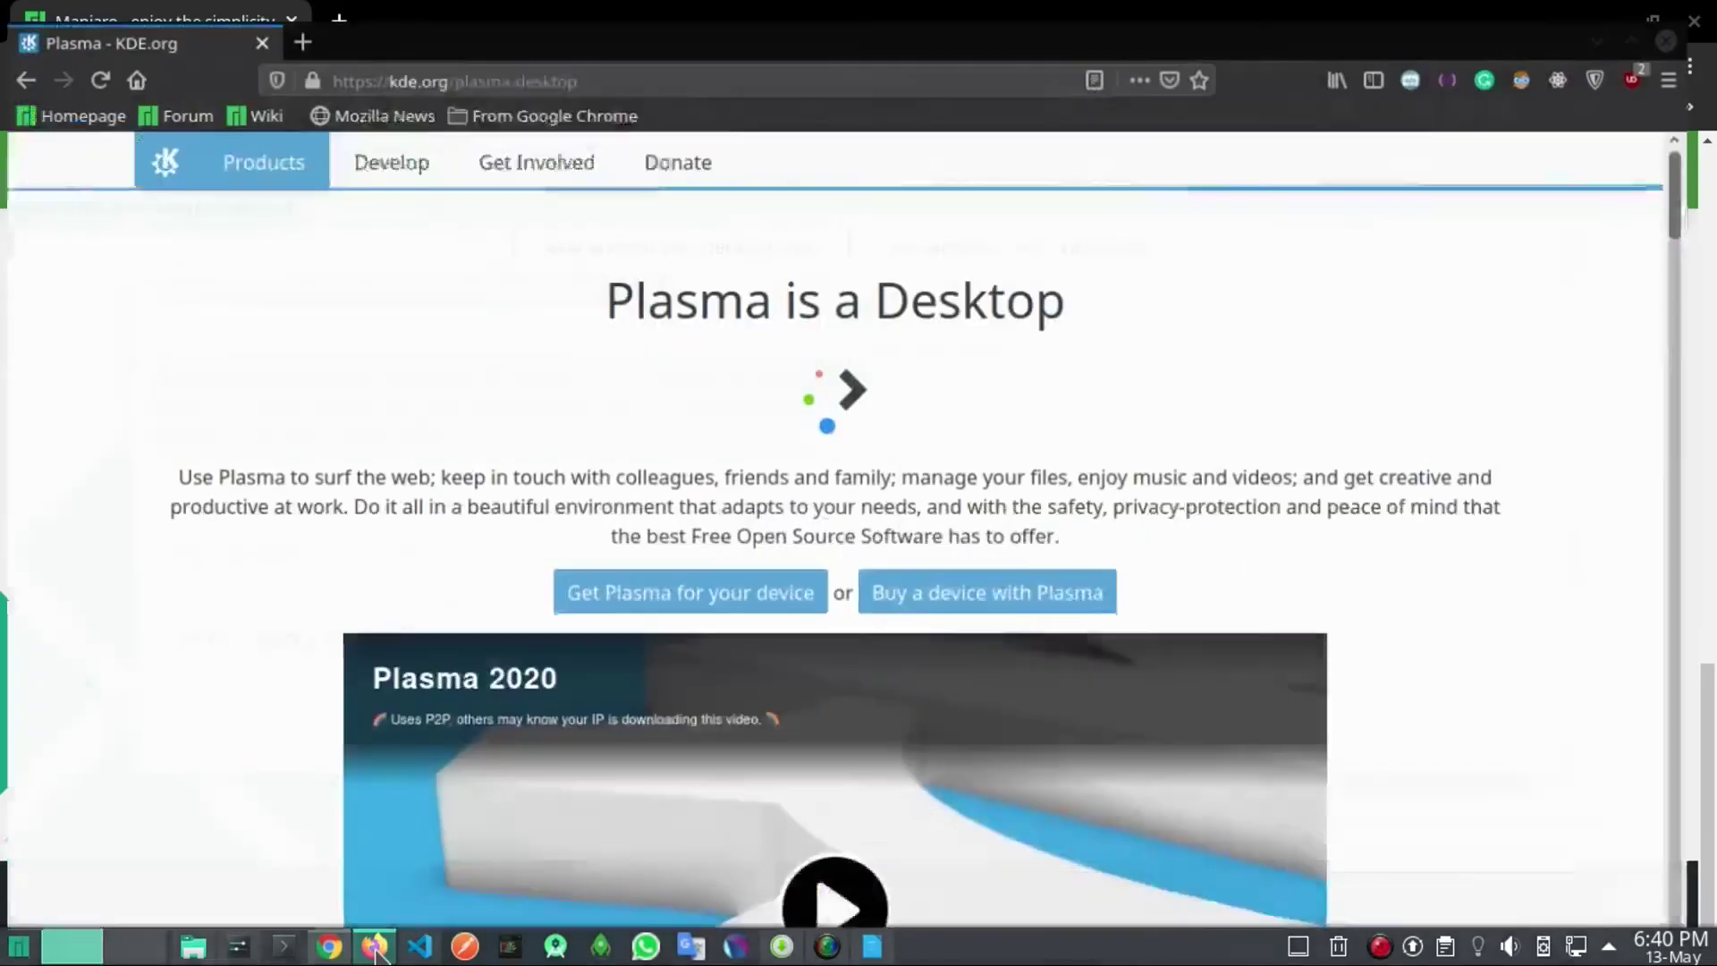
pyautogui.scroll(-5, 730, 337)
pyautogui.scroll(-7, 730, 338)
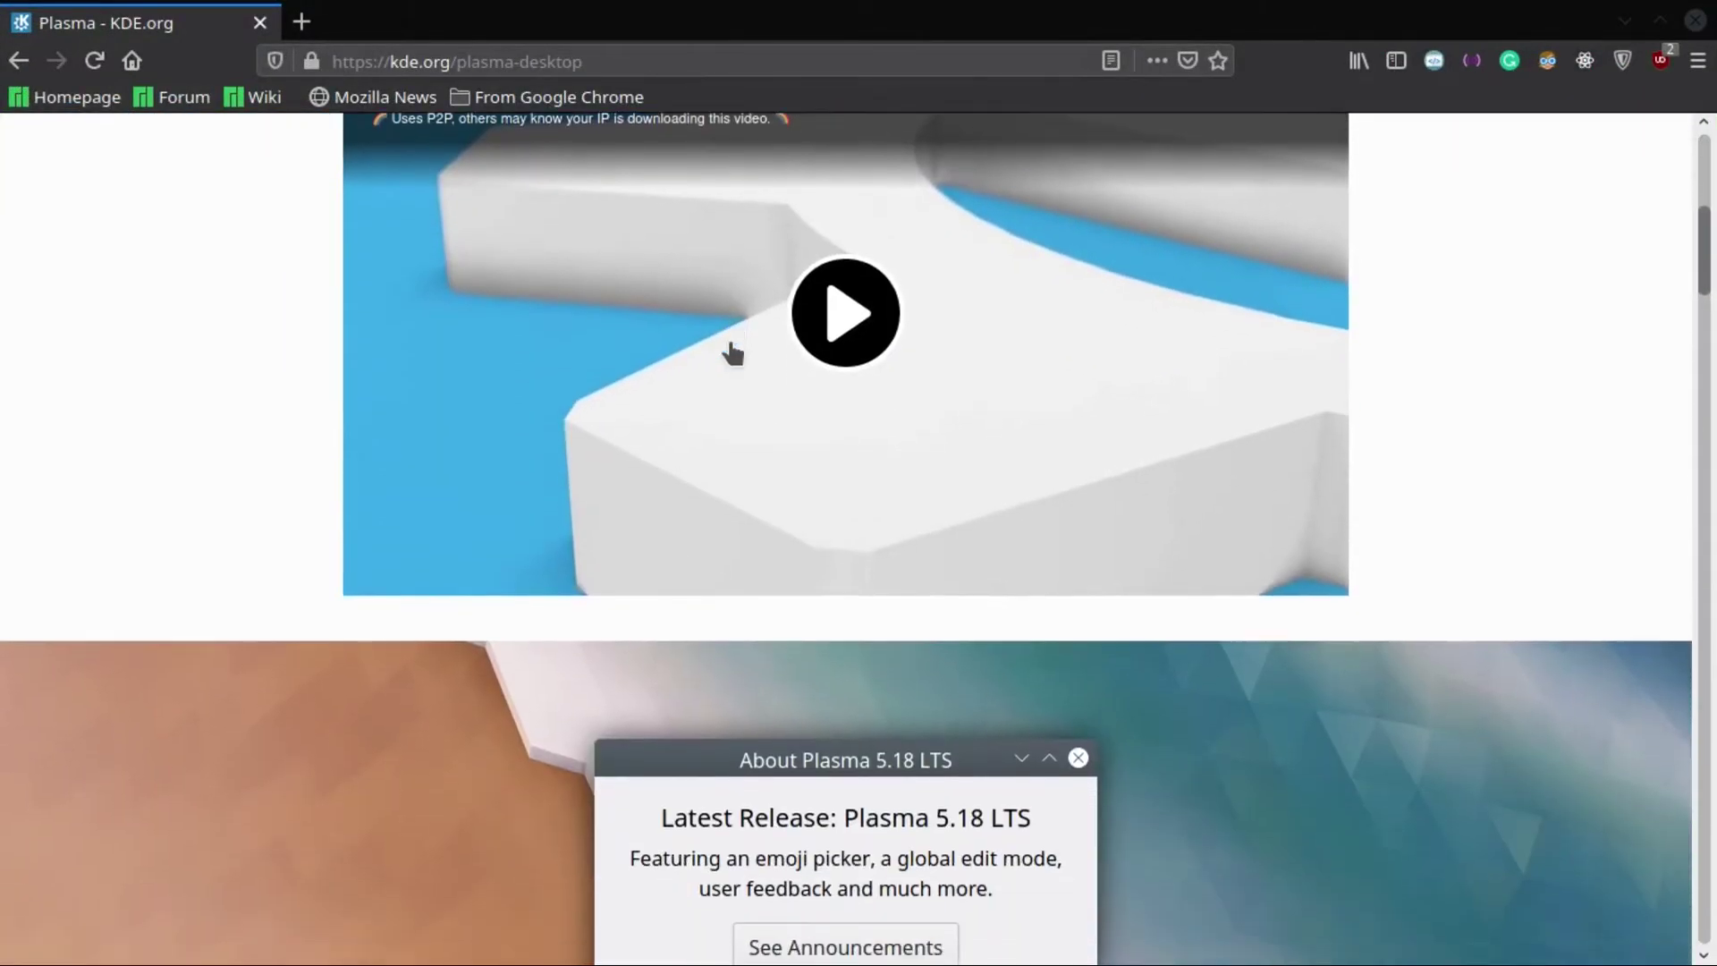
pyautogui.scroll(10, 729, 340)
pyautogui.scroll(3, 730, 341)
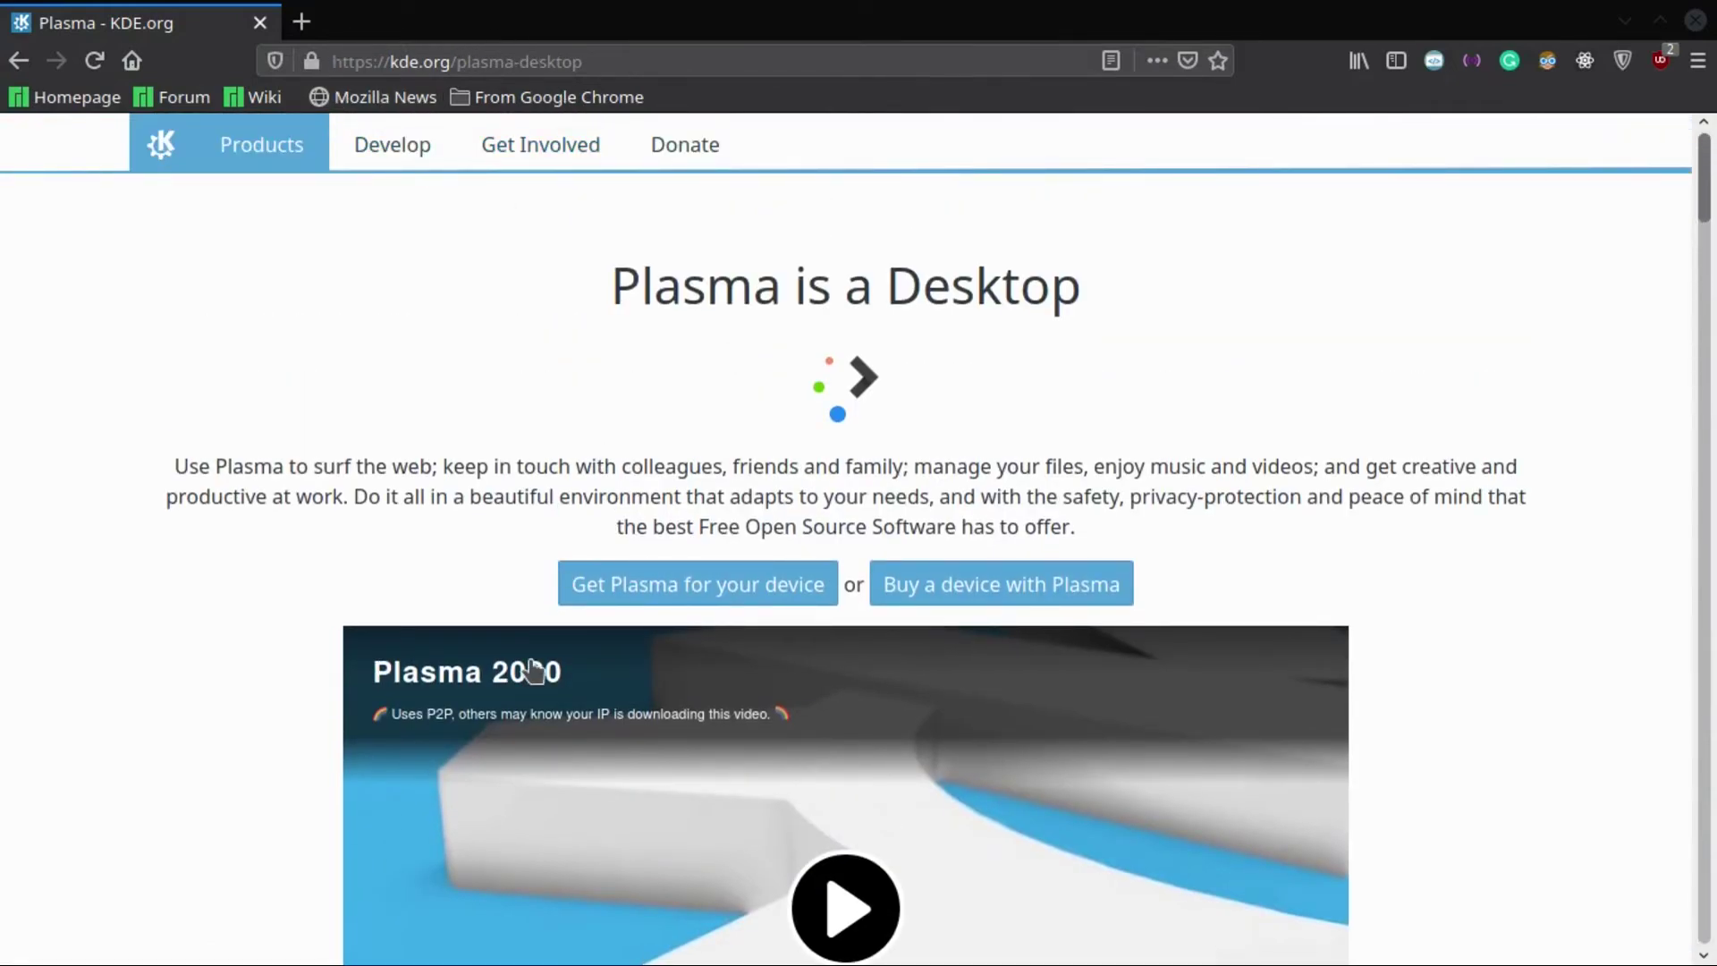
pyautogui.hotkey('alt', 'Tab')
pyautogui.scroll(6, 735, 618)
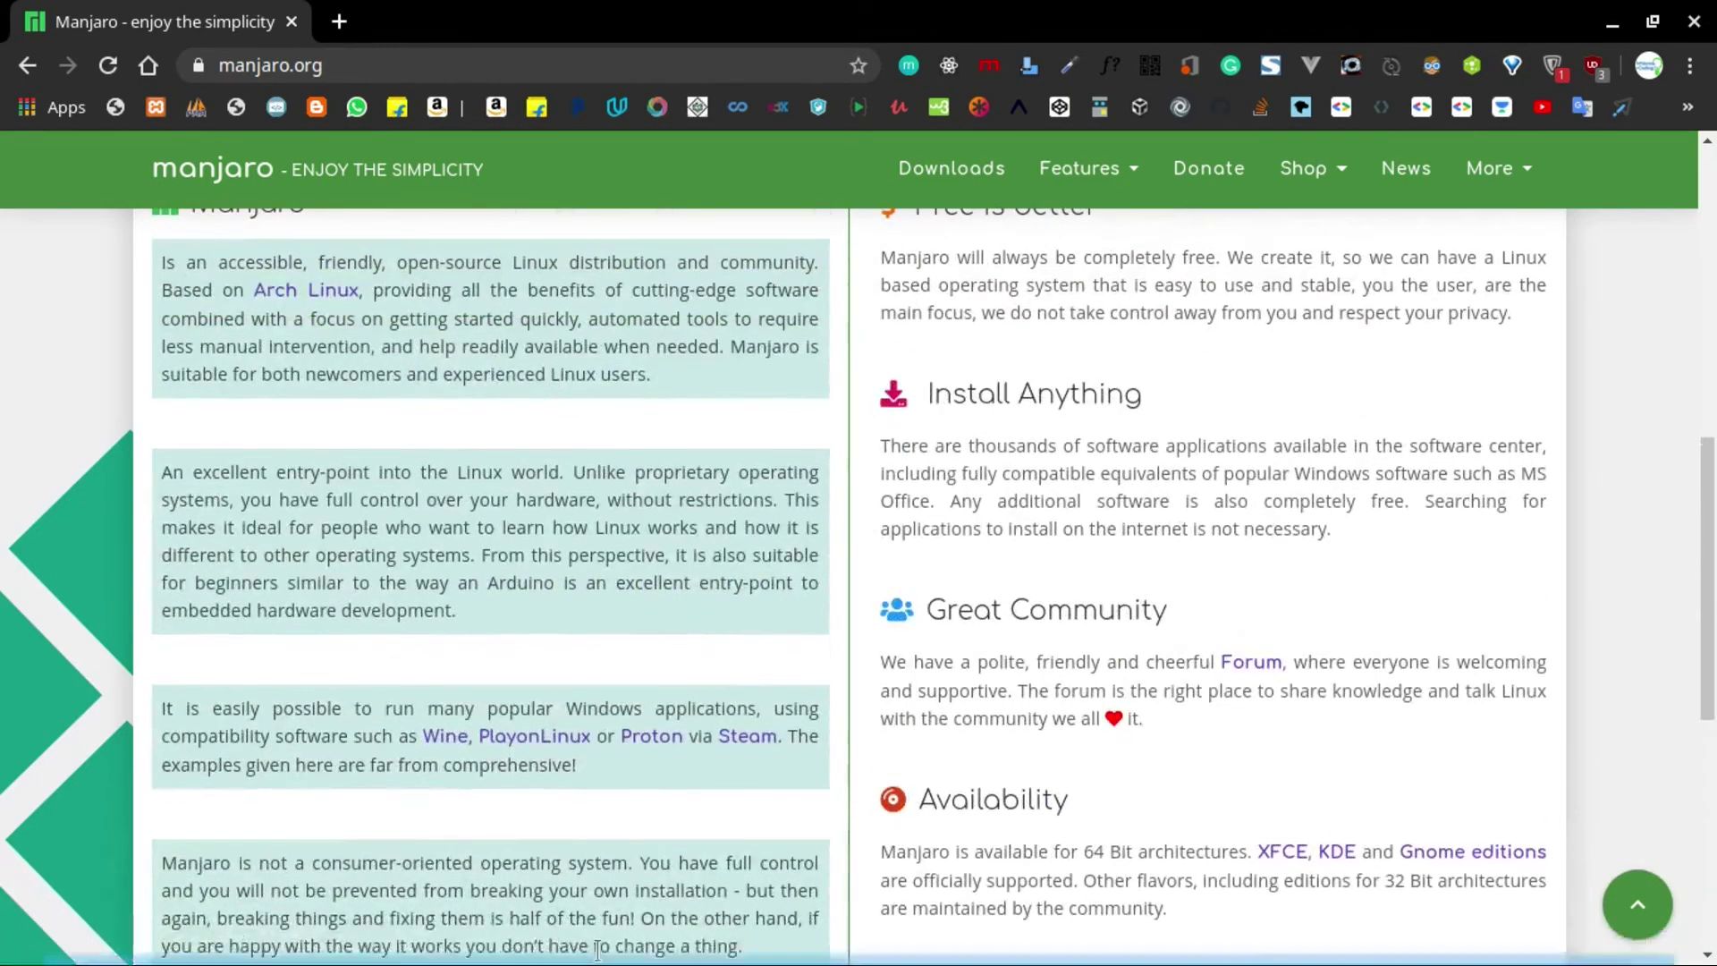
# - Switch to Visual Studio Code, and from there to LibreOffice Writer to look through its File commands
pyautogui.click(413, 947)
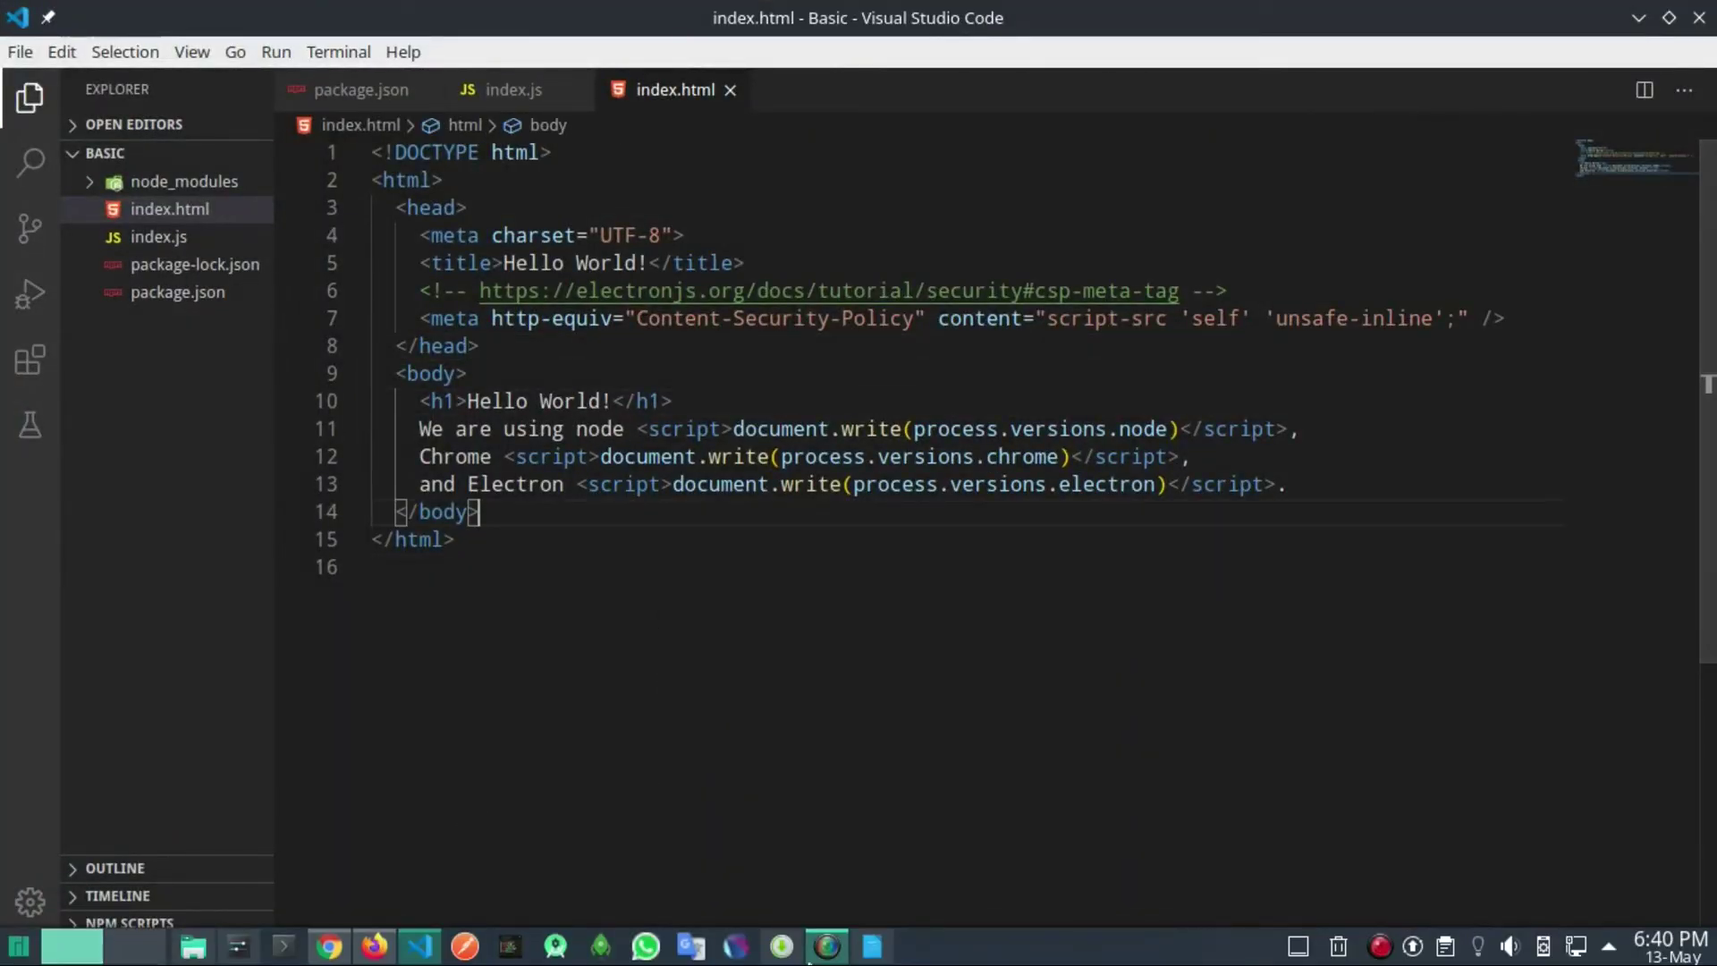
pyautogui.click(872, 946)
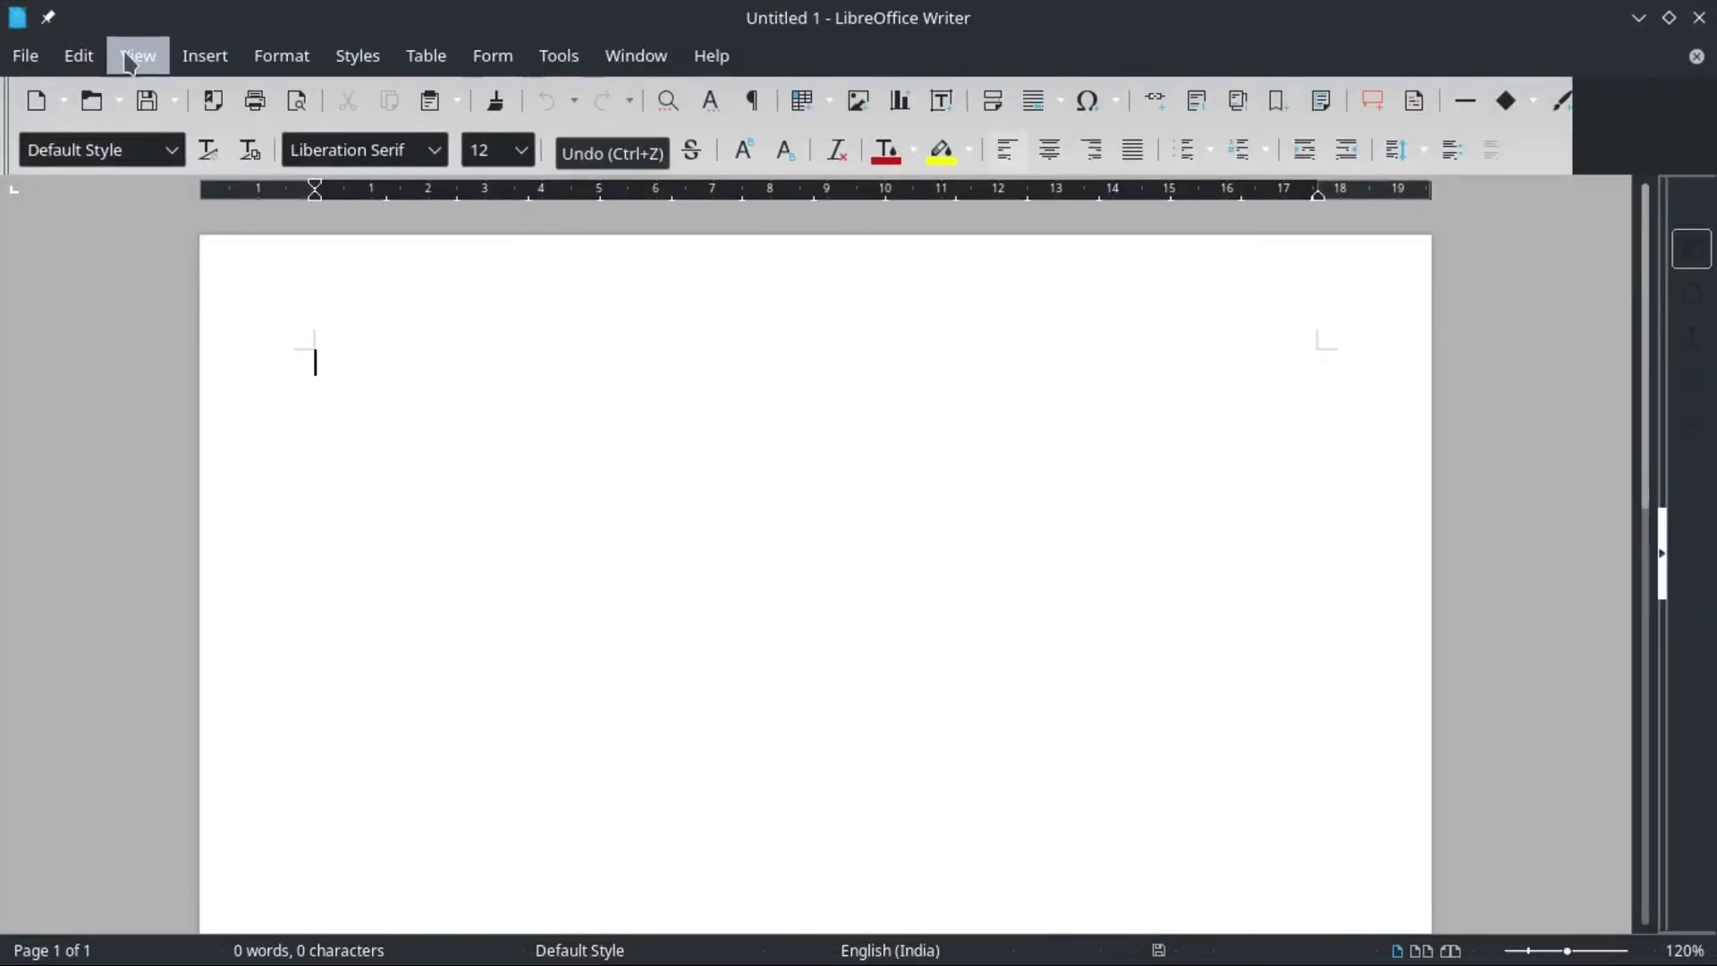
pyautogui.click(79, 55)
pyautogui.moveTo(25, 56)
pyautogui.moveTo(118, 268)
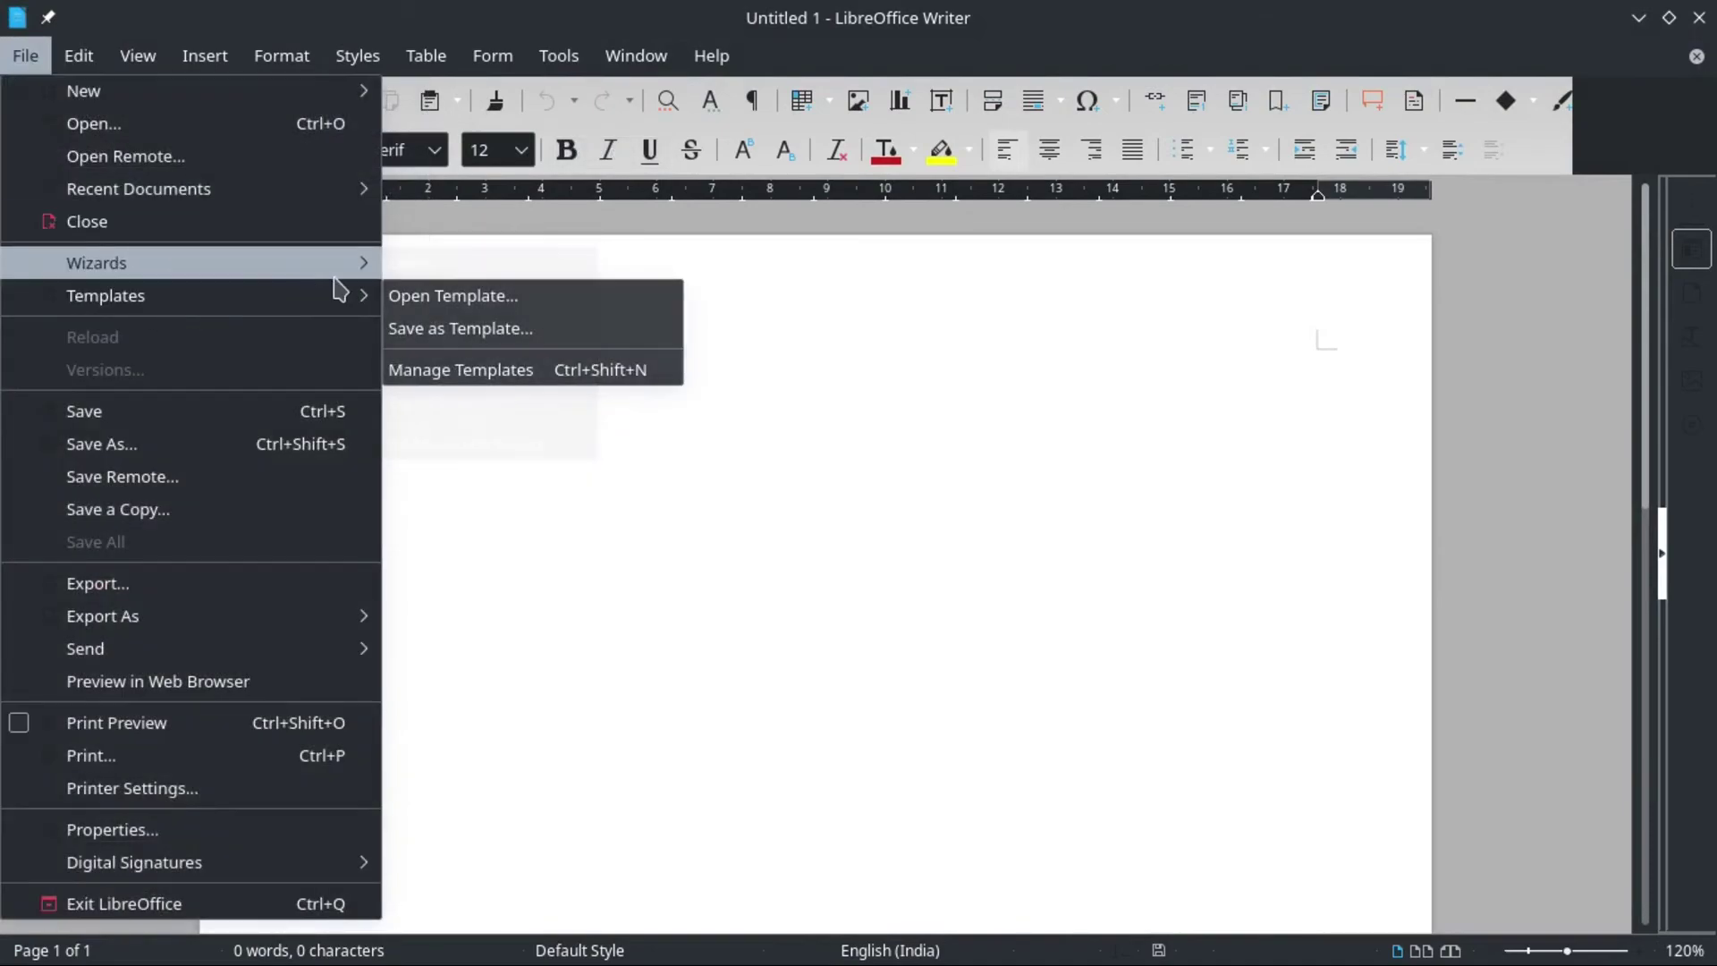
pyautogui.click(1245, 410)
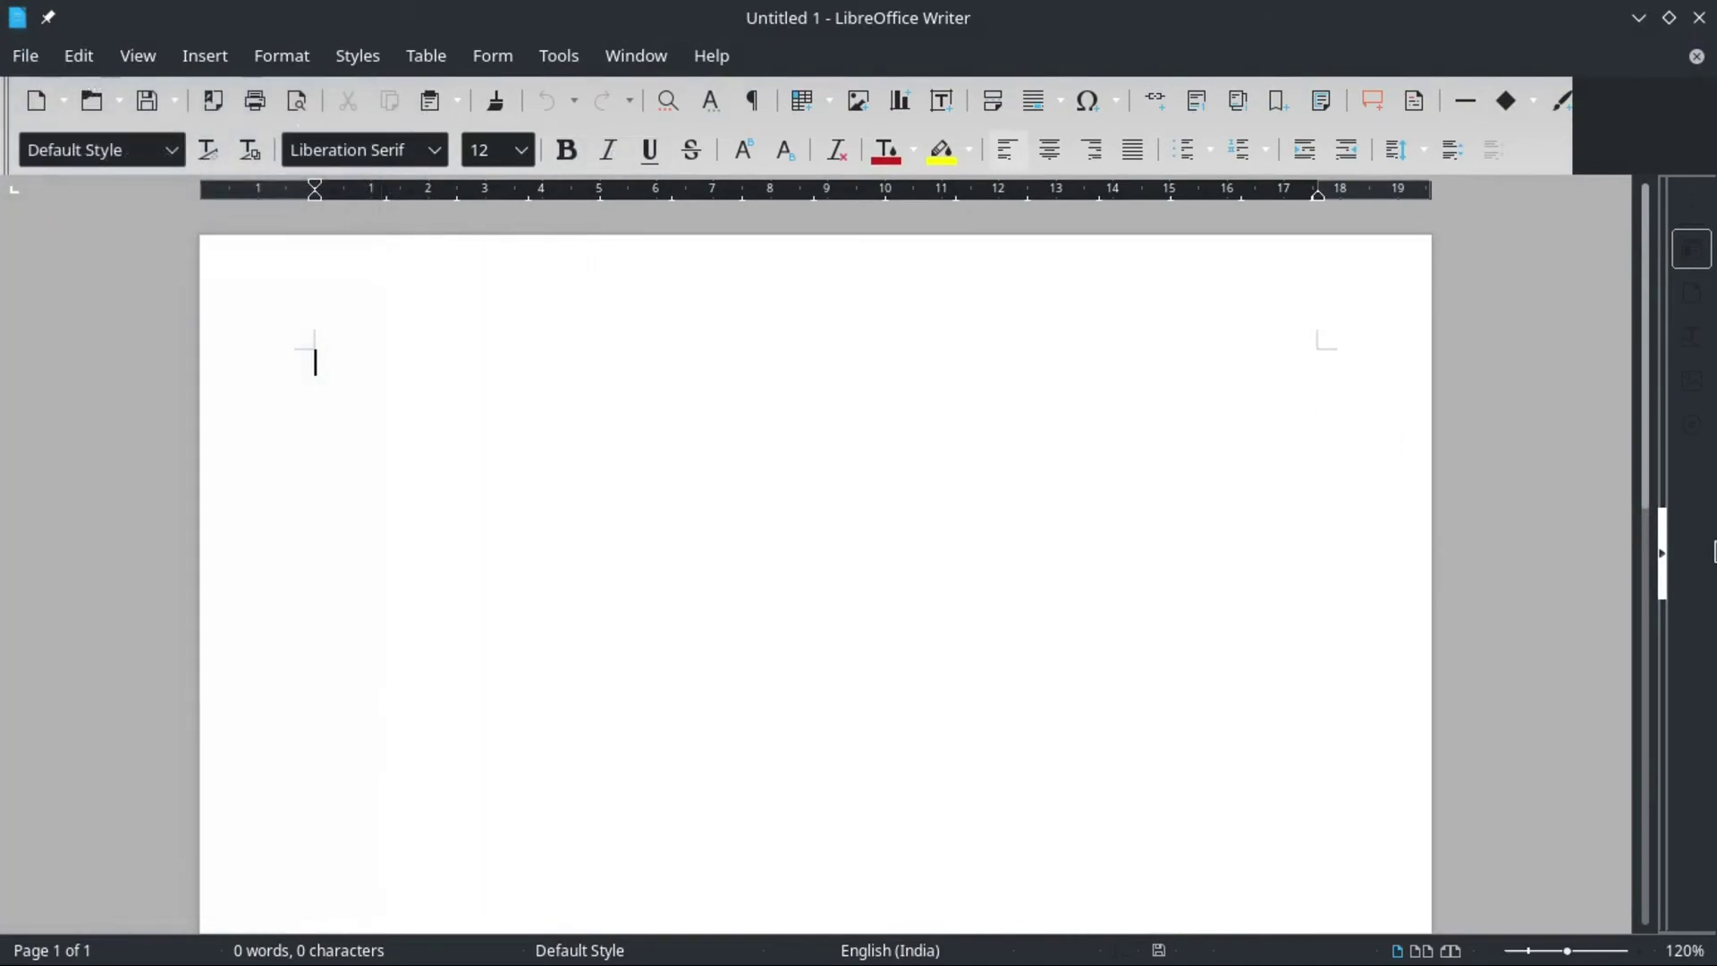
# - Open Writer's Properties sidebar, hide the sidebar again and minimize the Writer window
pyautogui.click(1663, 559)
pyautogui.click(1707, 550)
pyautogui.click(1690, 248)
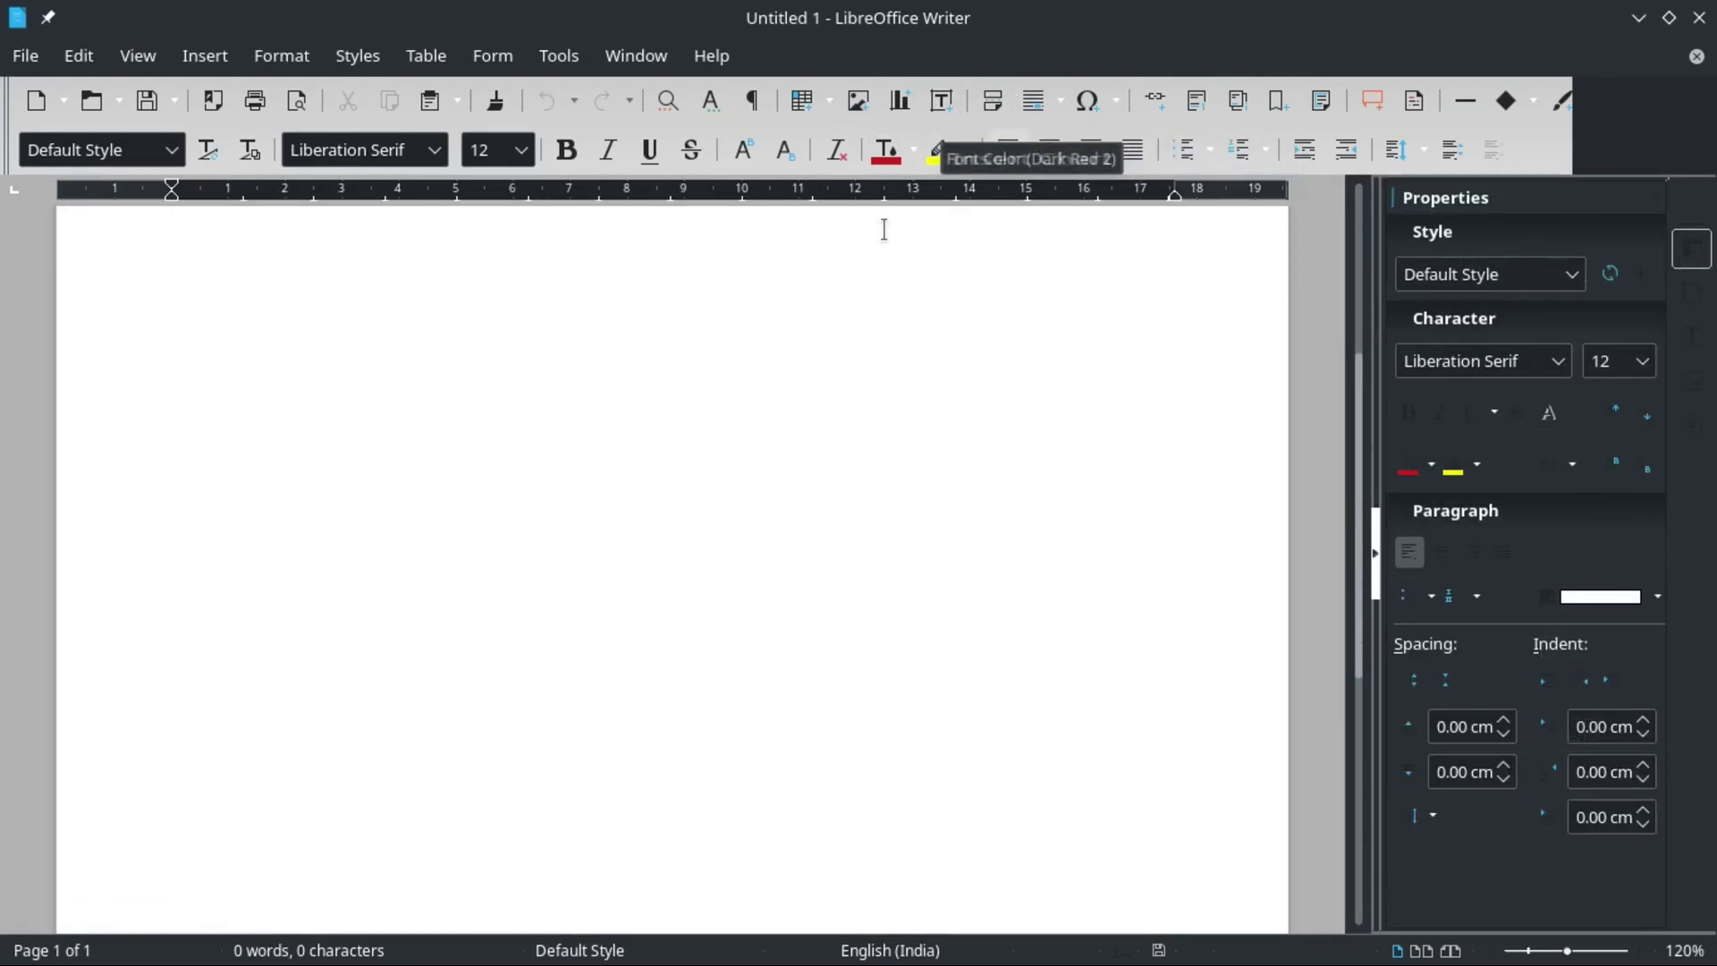
pyautogui.click(1375, 543)
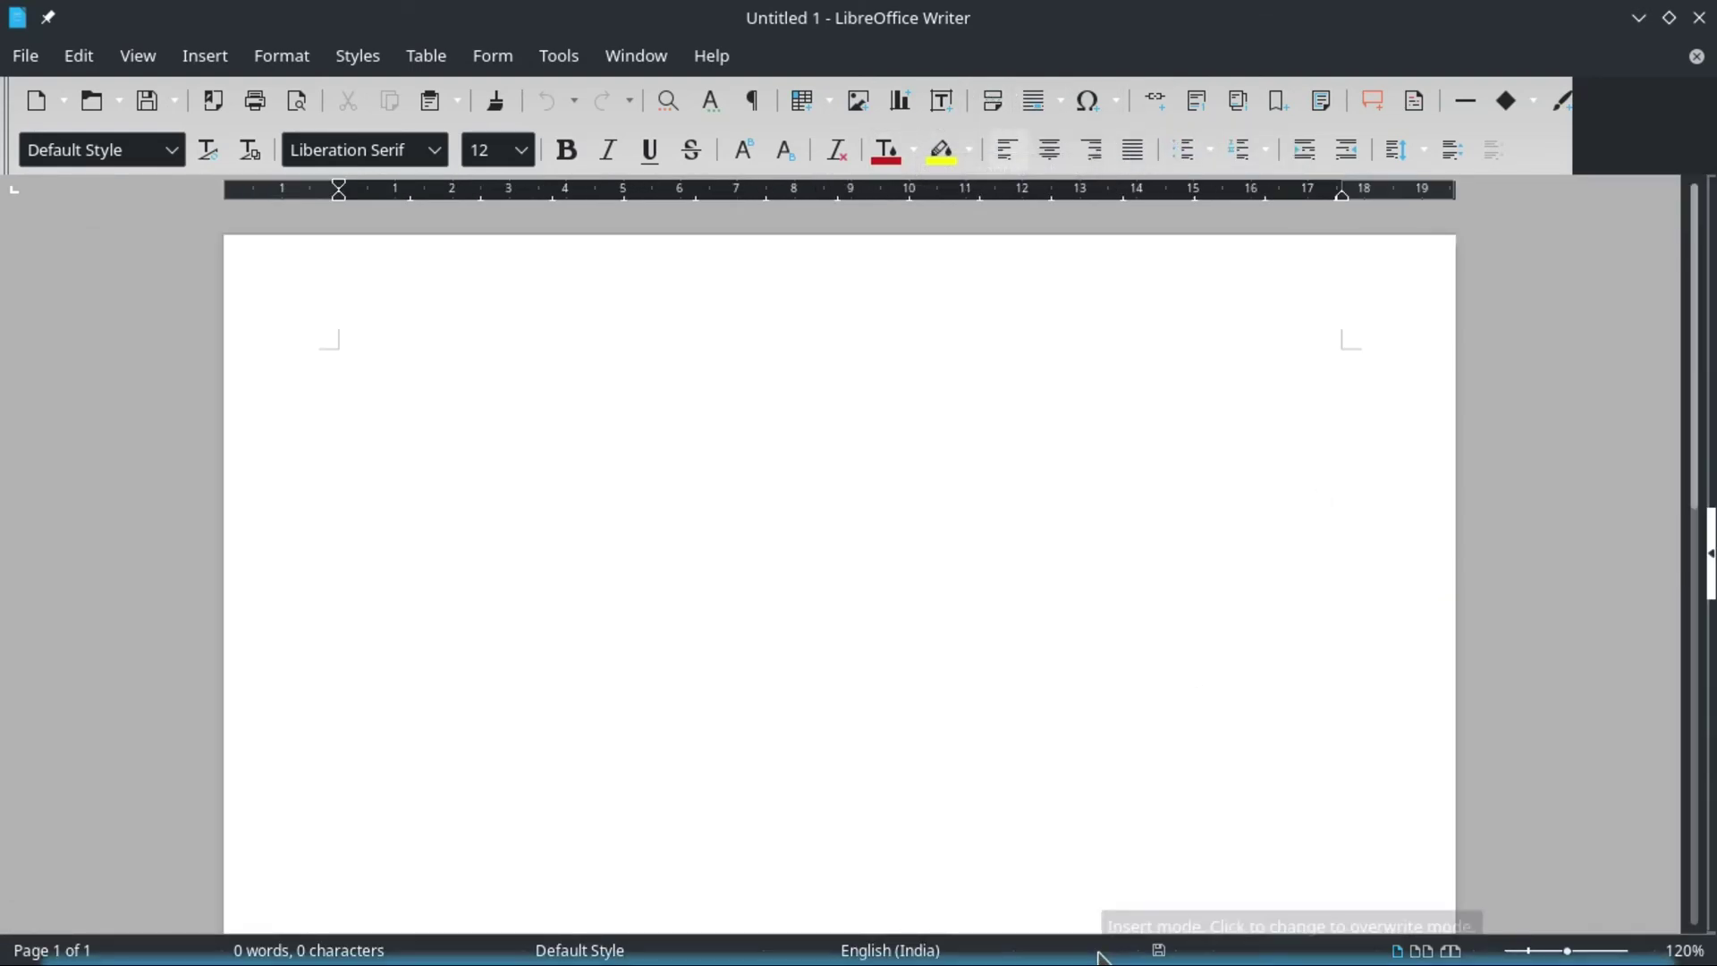
pyautogui.click(1639, 18)
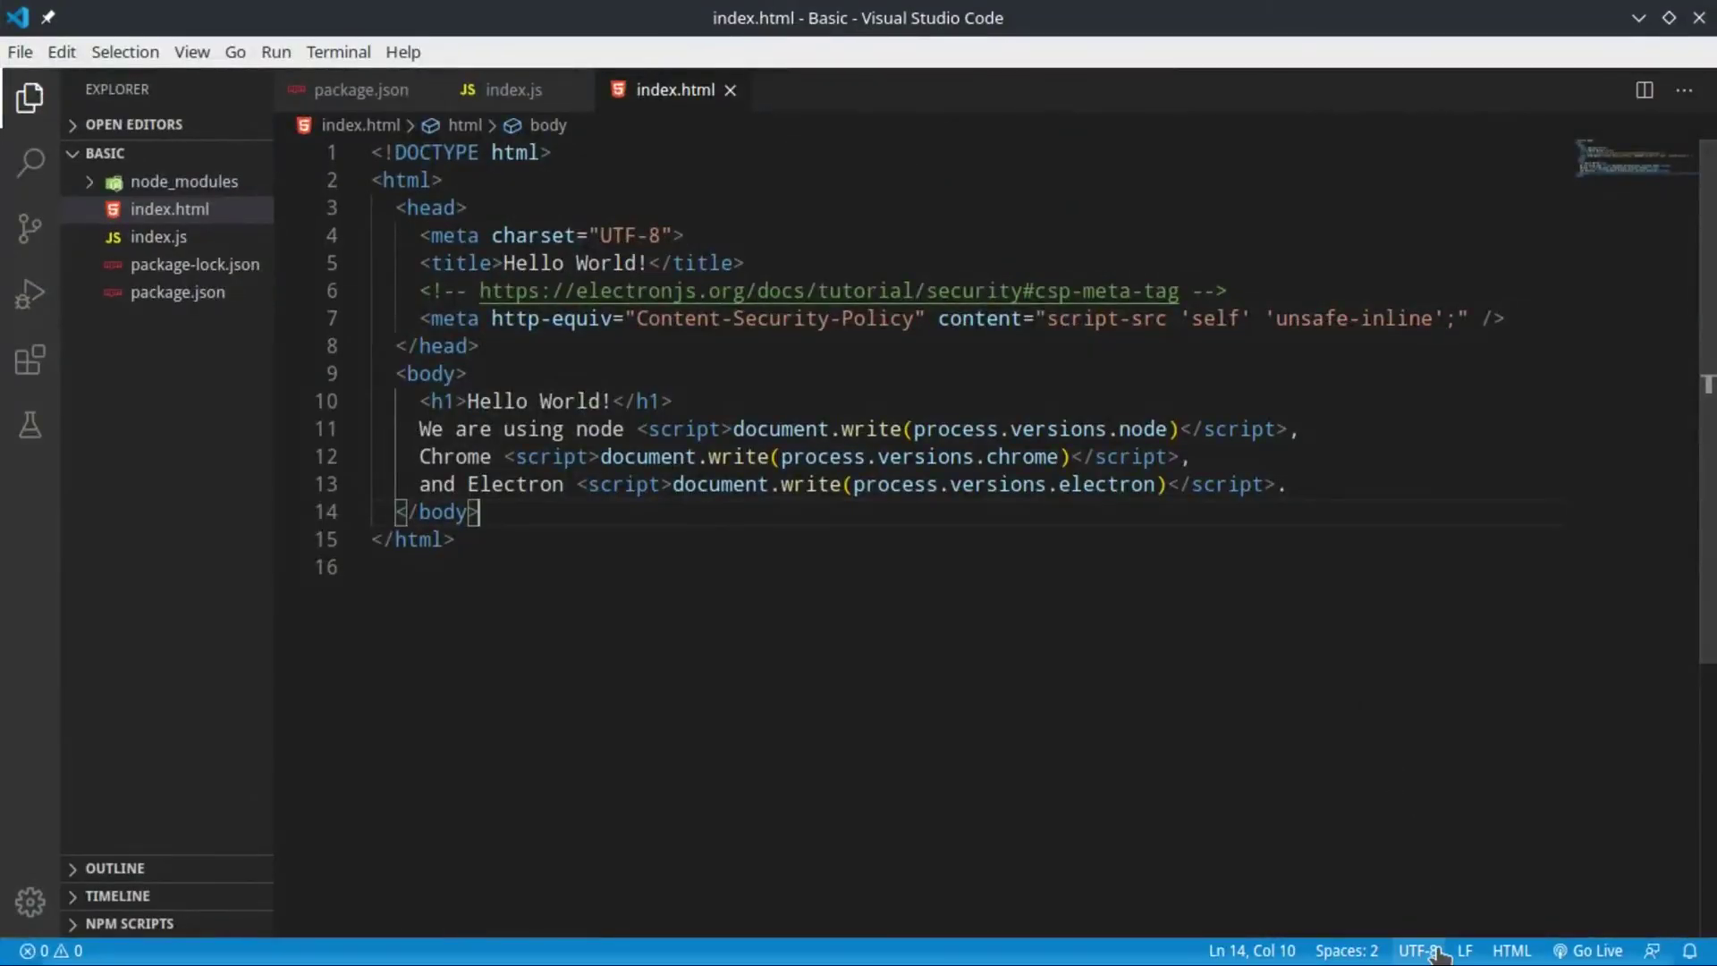
# - Reveal the desktop behind the open windows and sweep a selection rectangle across the wallpaper
pyautogui.moveTo(1411, 958)
pyautogui.click(1298, 948)
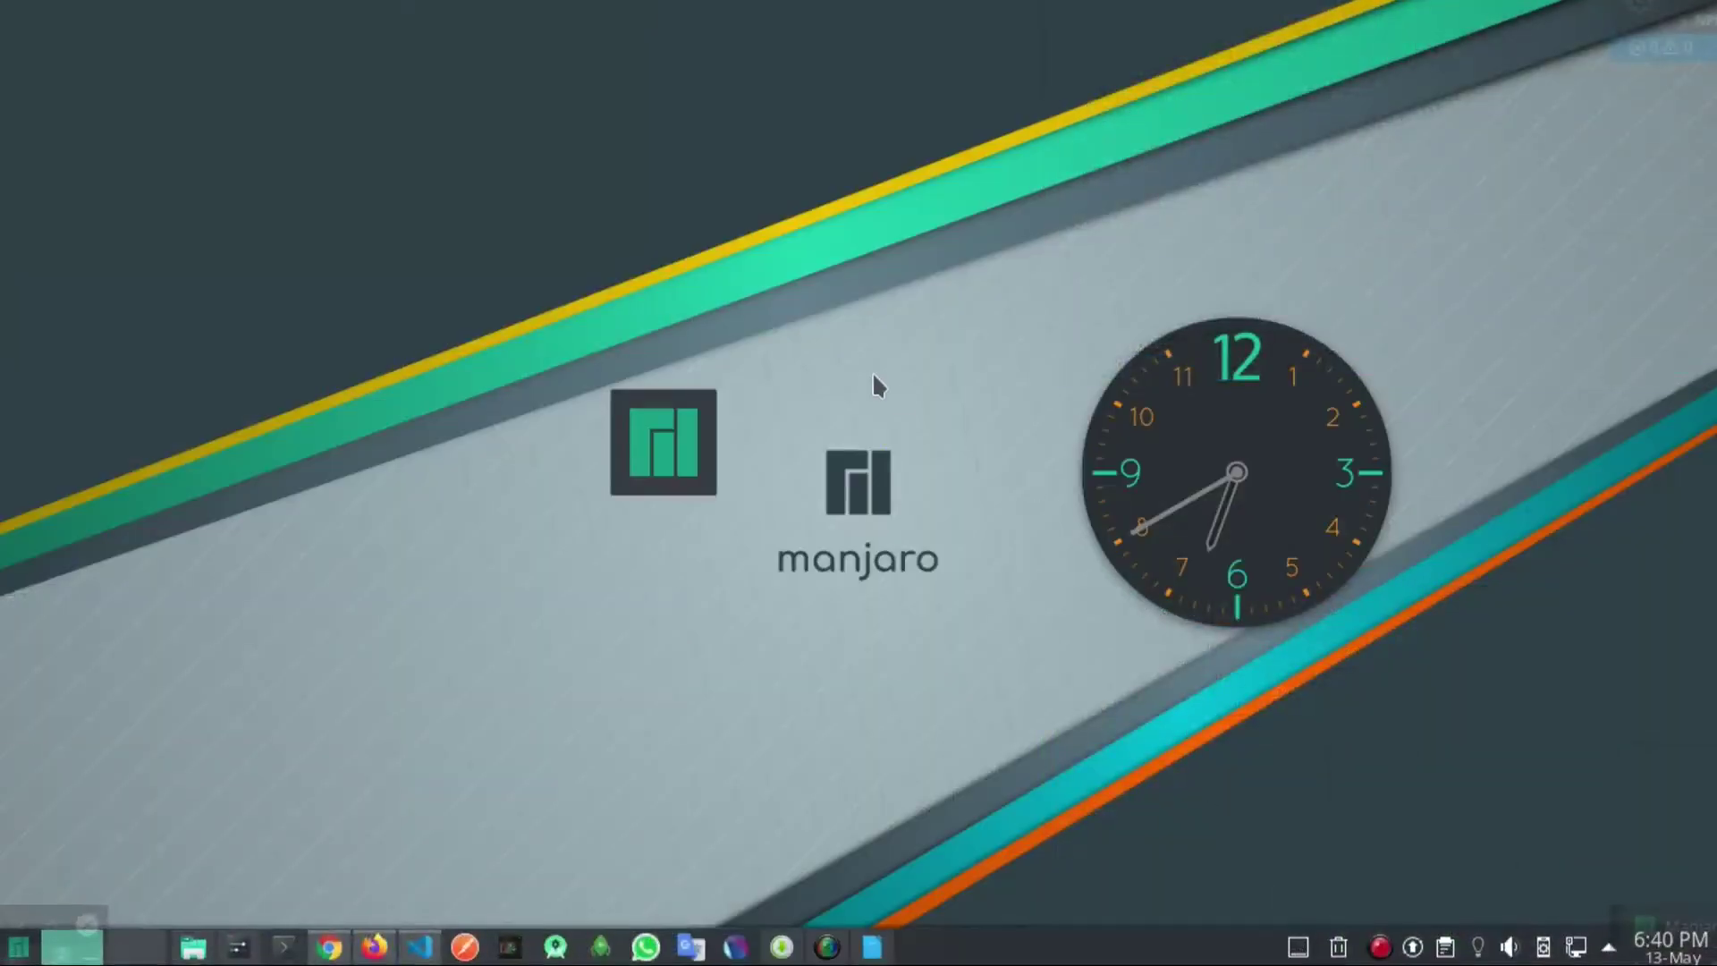
pyautogui.rightClick(836, 355)
pyautogui.click(856, 517)
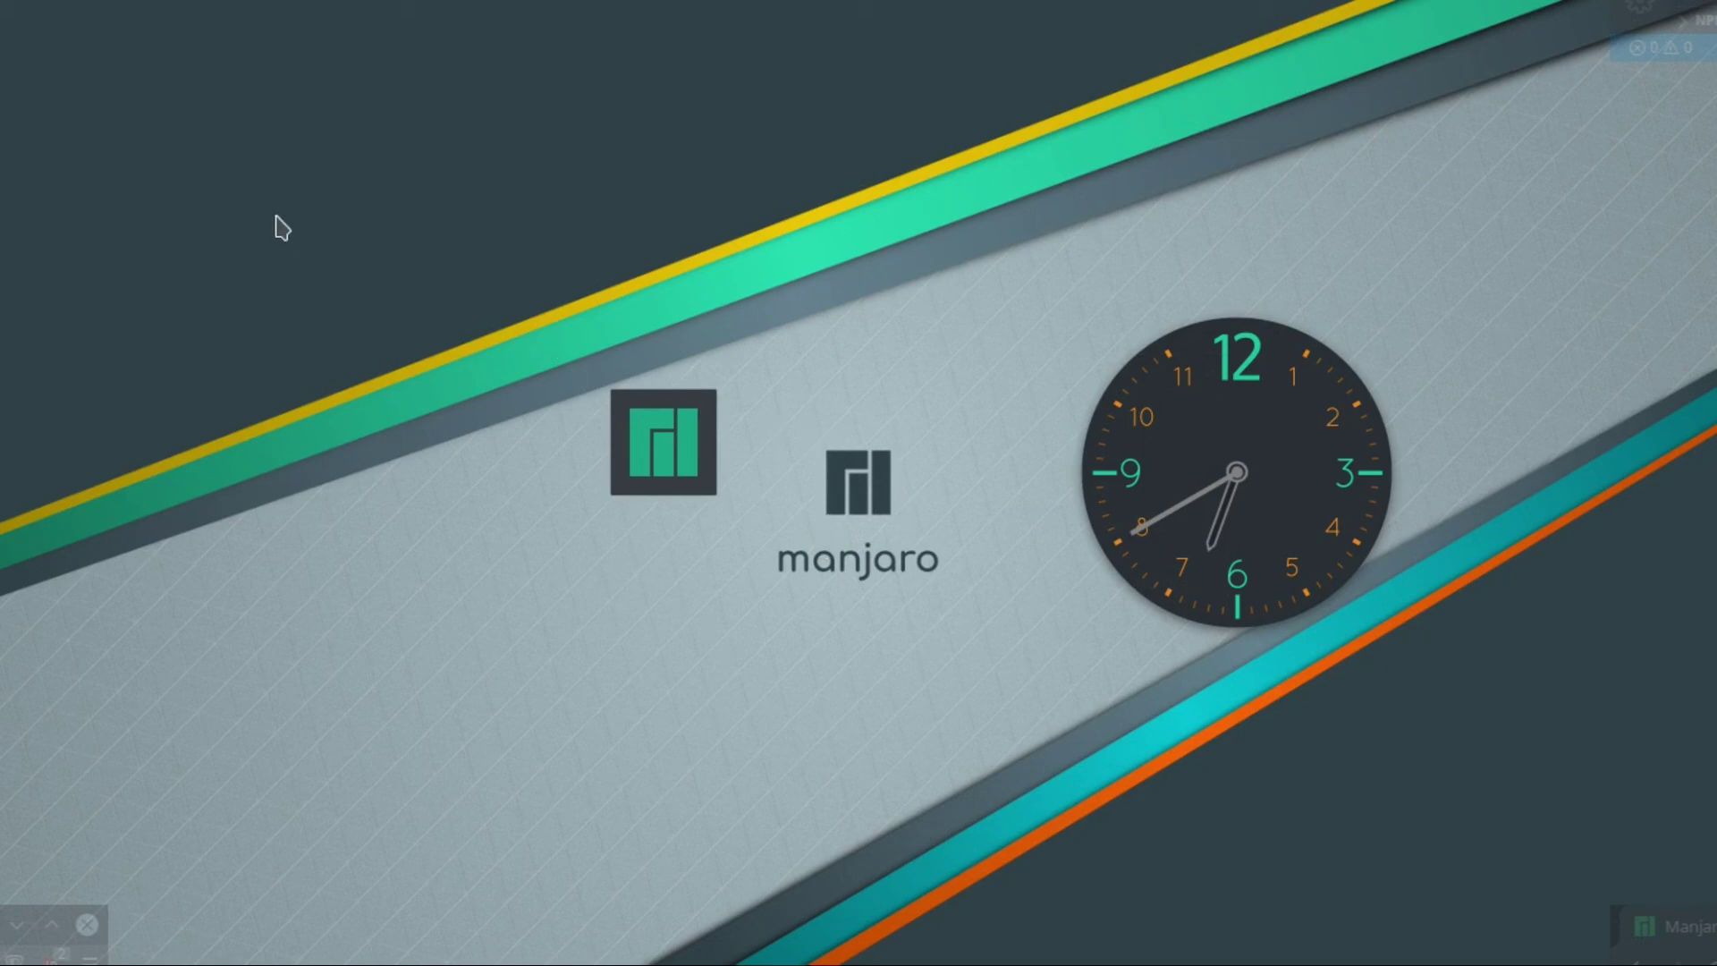
pyautogui.moveTo(260, 201); pyautogui.dragTo(1685, 848)
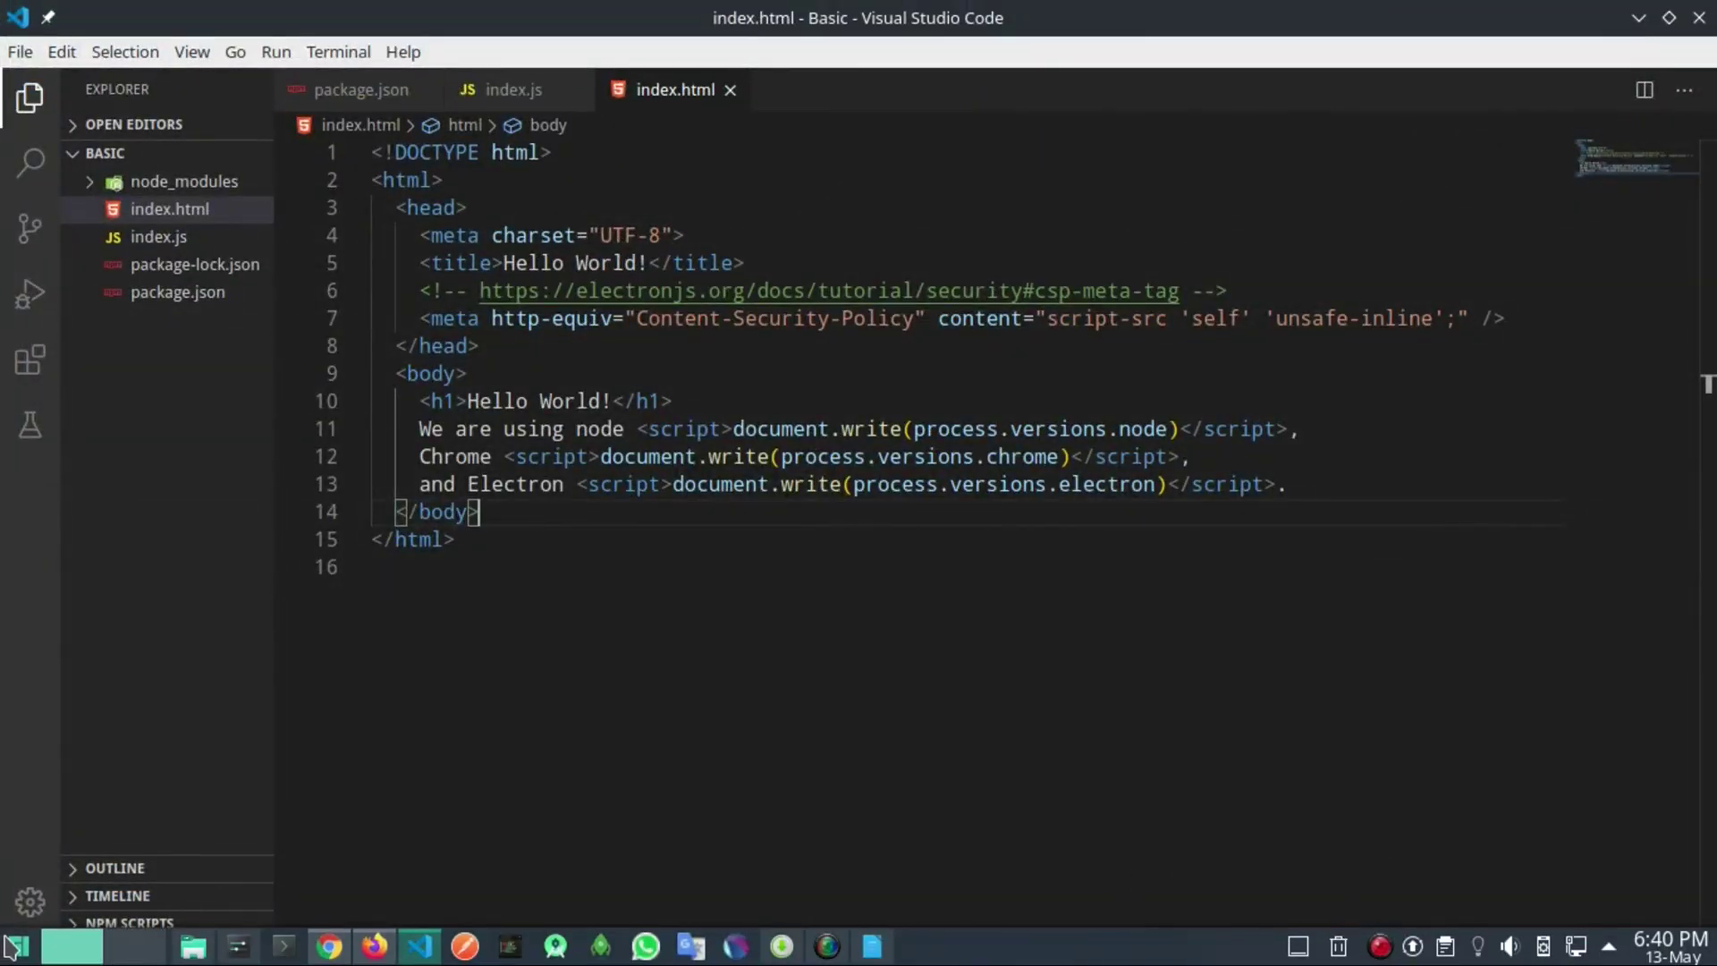
# - Open the application launcher and browse the Graphics category under Applications, checking Favorites in between
pyautogui.click(13, 945)
pyautogui.click(143, 863)
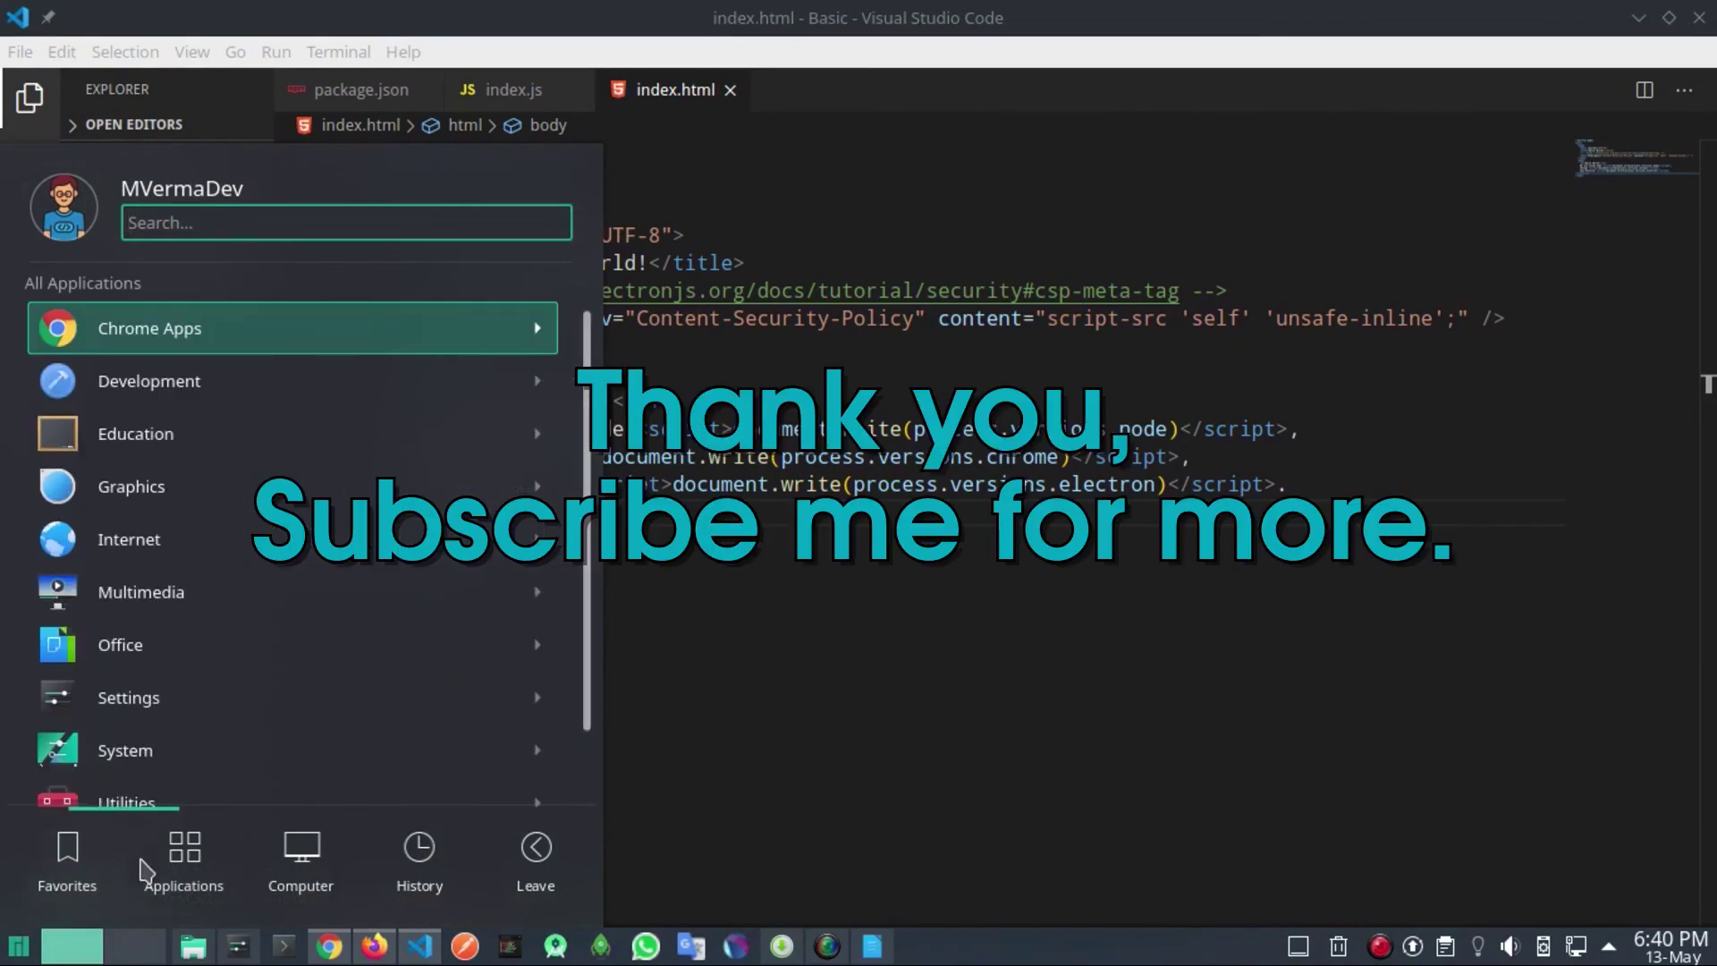
pyautogui.click(199, 483)
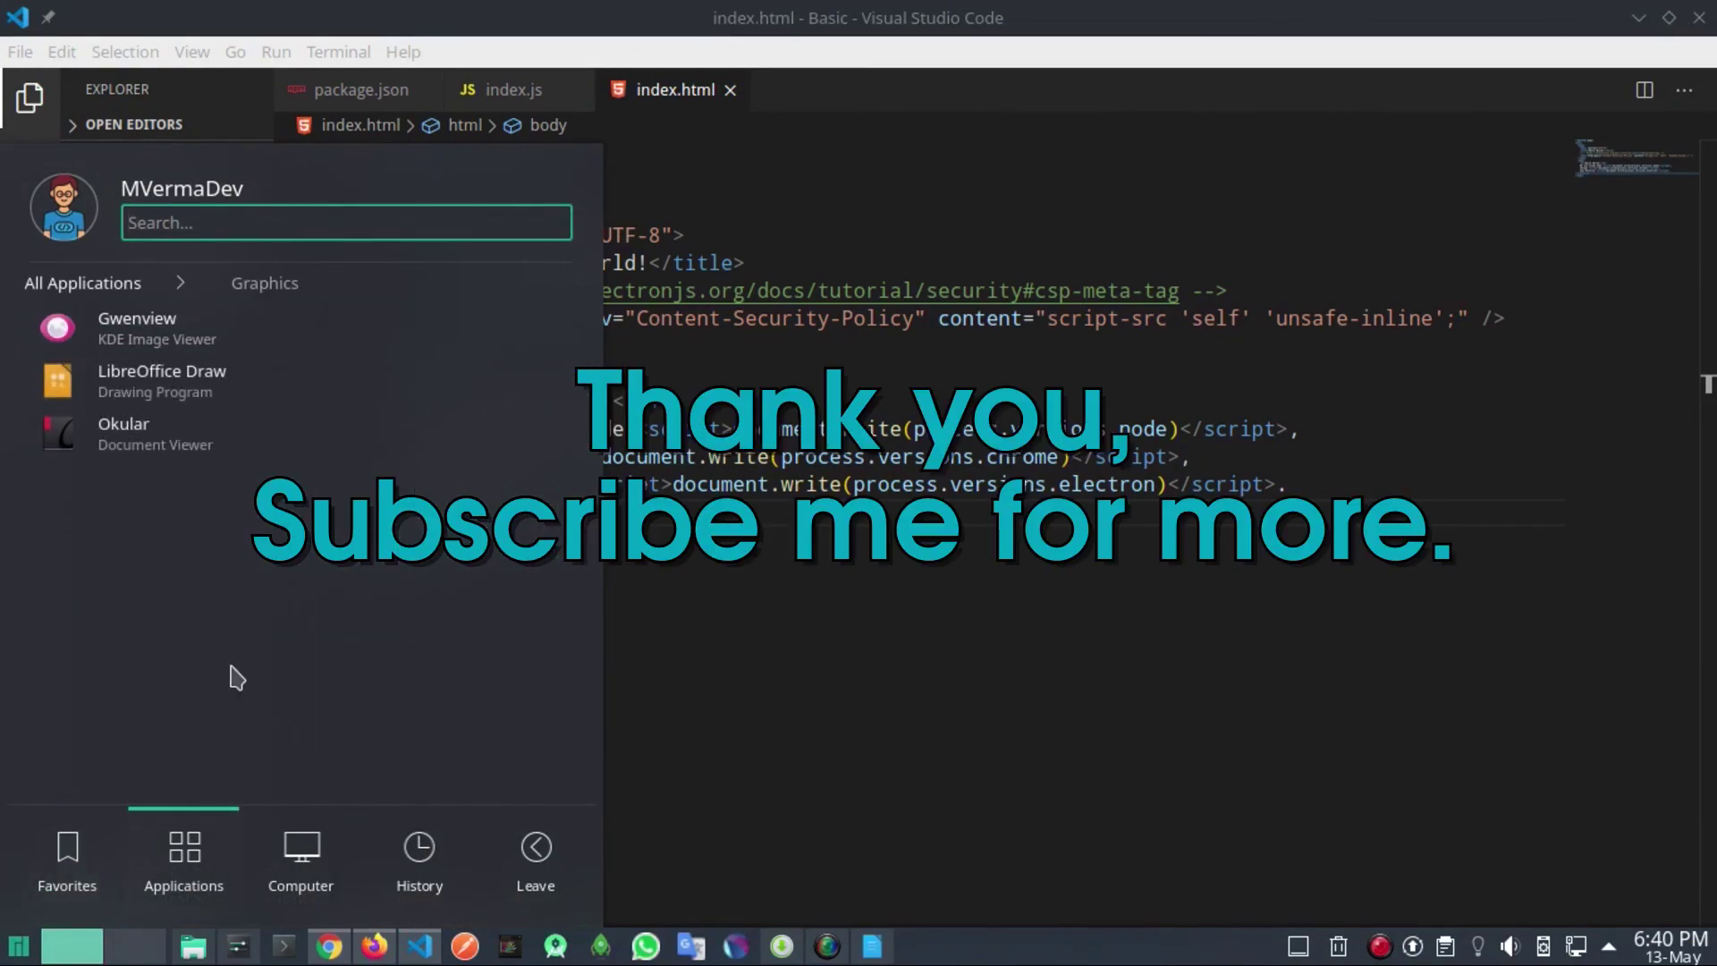
pyautogui.click(93, 863)
pyautogui.click(167, 860)
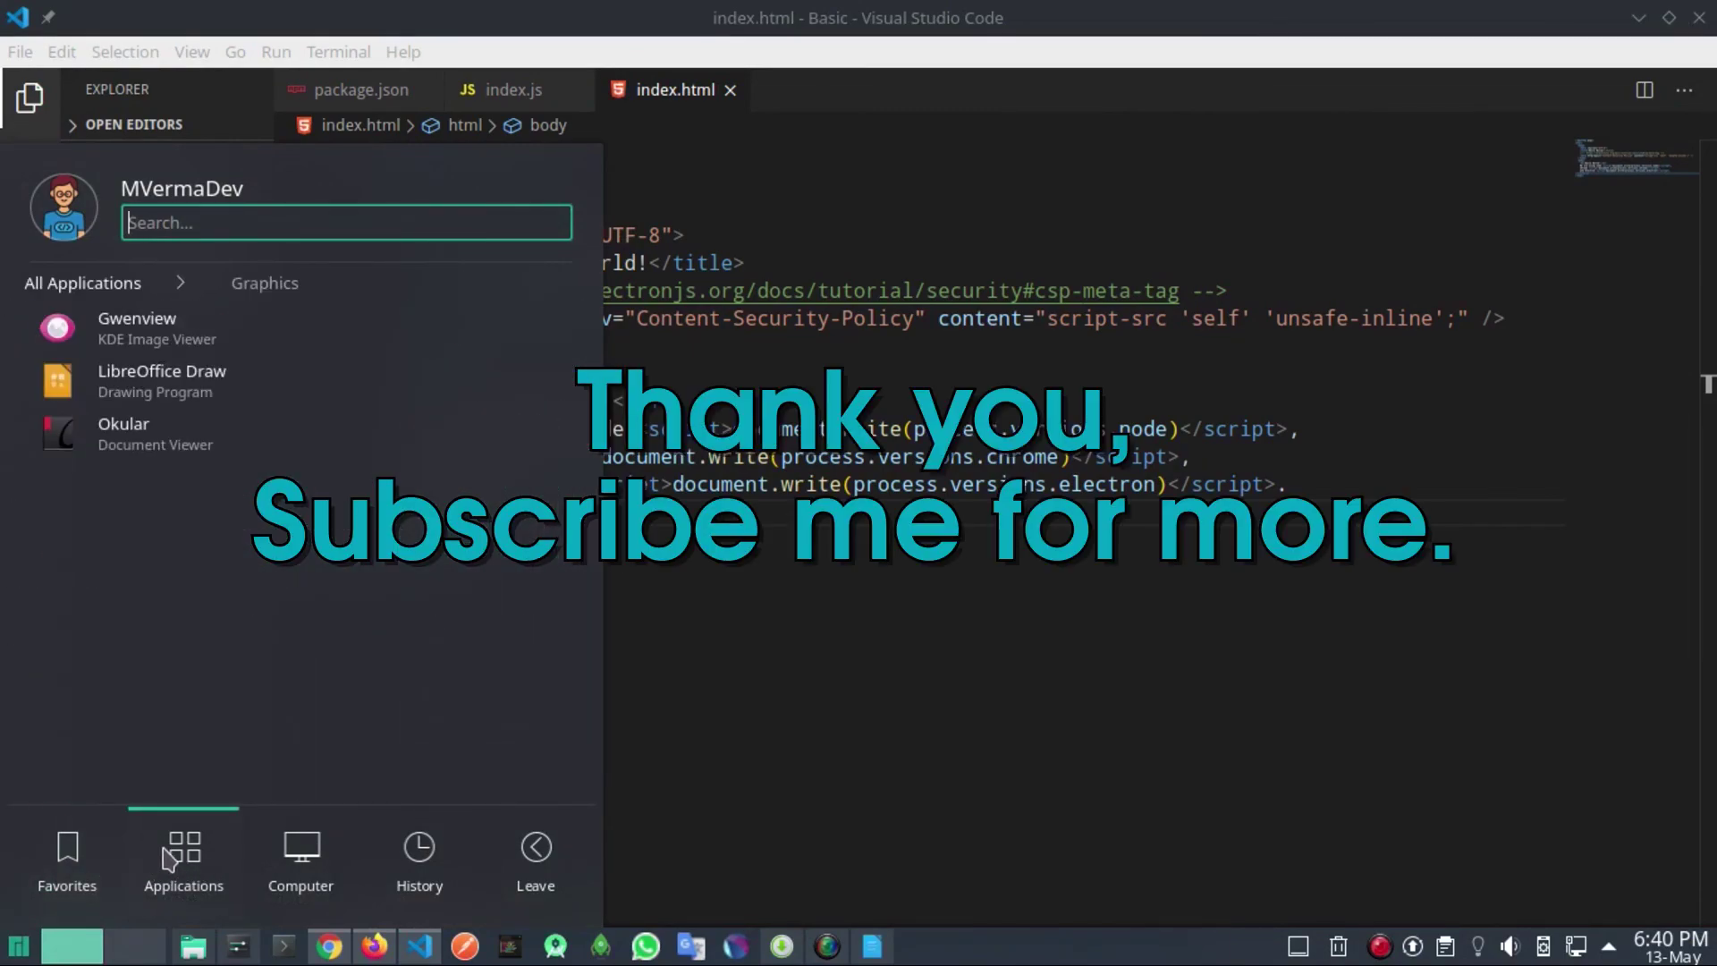